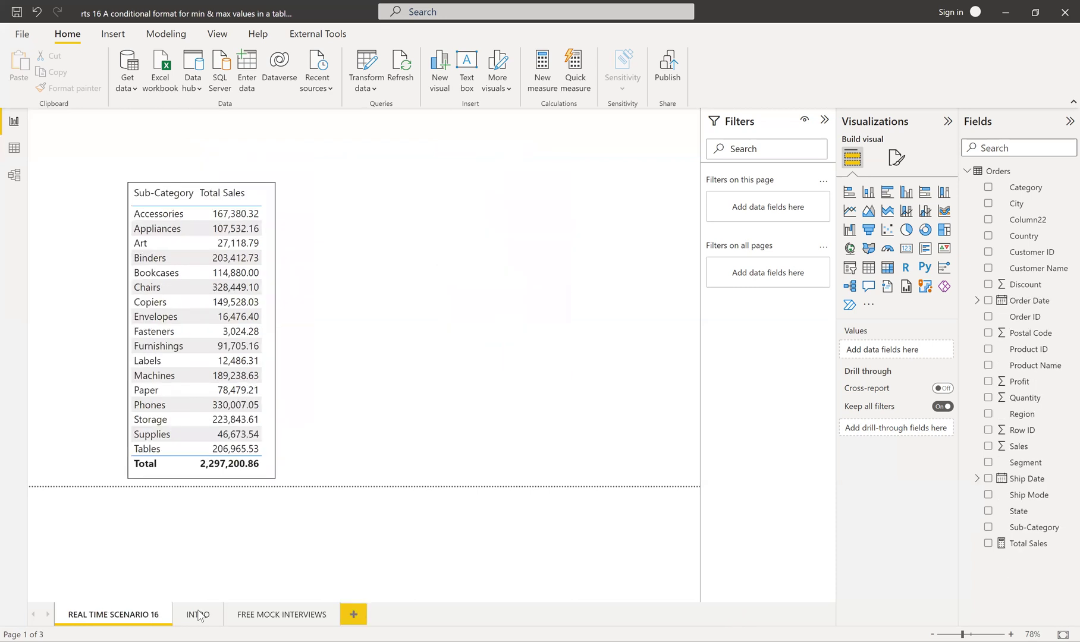
left_click(198, 615)
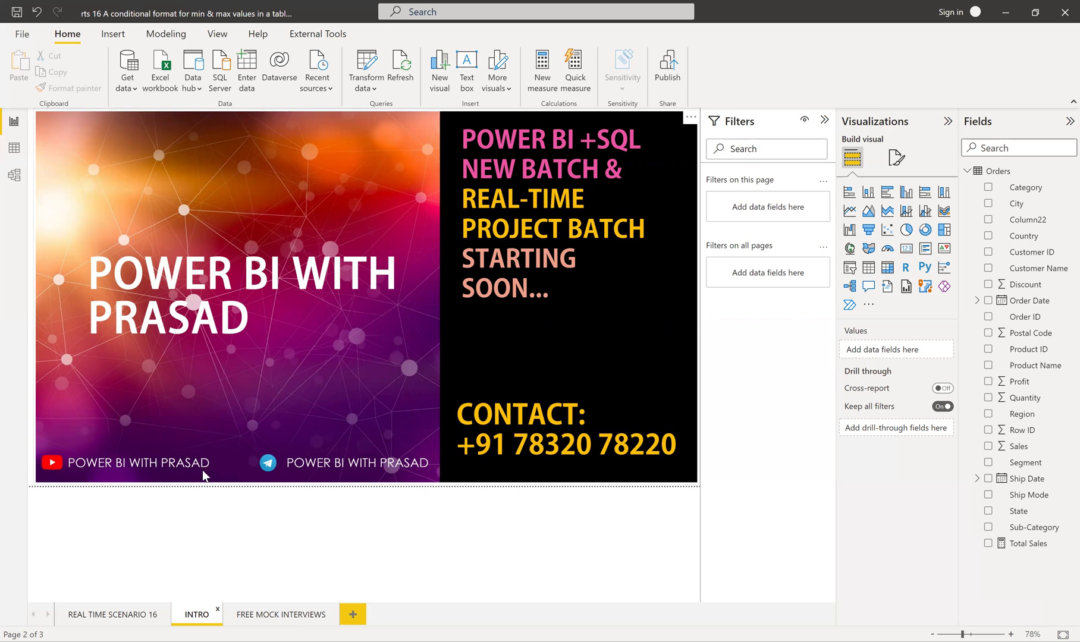
left_click(108, 616)
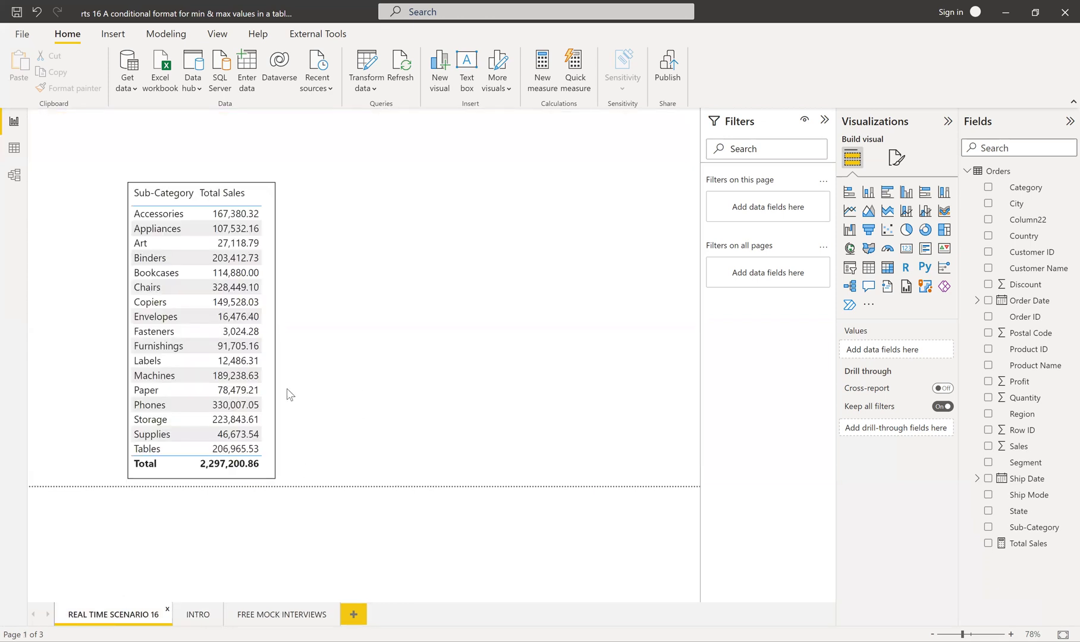
Examine the Total Sales measure's formula and the columns of the Orders table data.
left_click(268, 398)
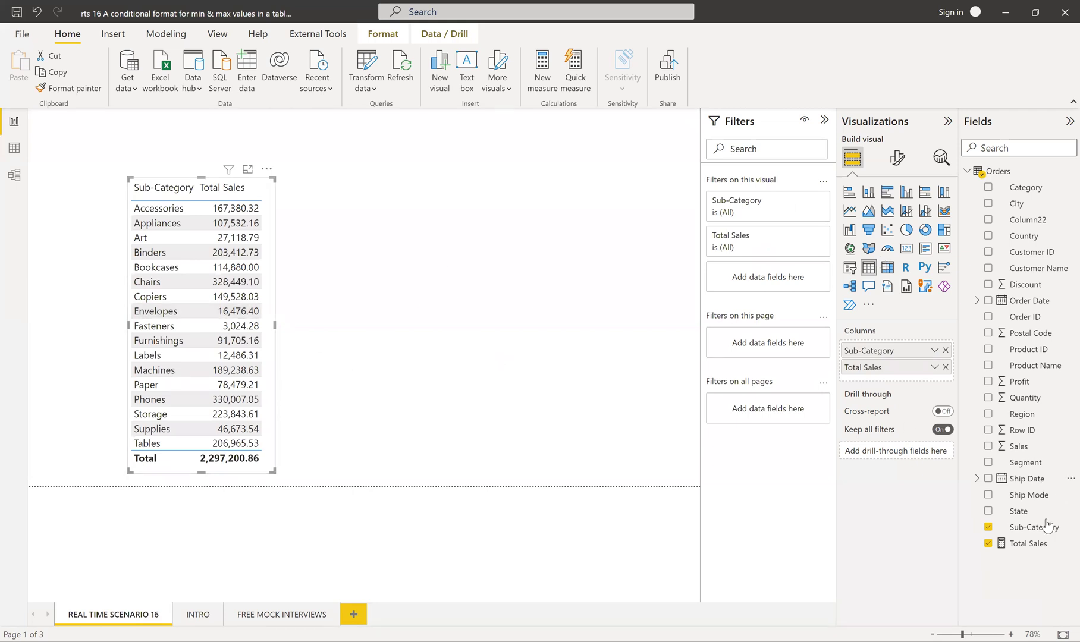
left_click(1024, 544)
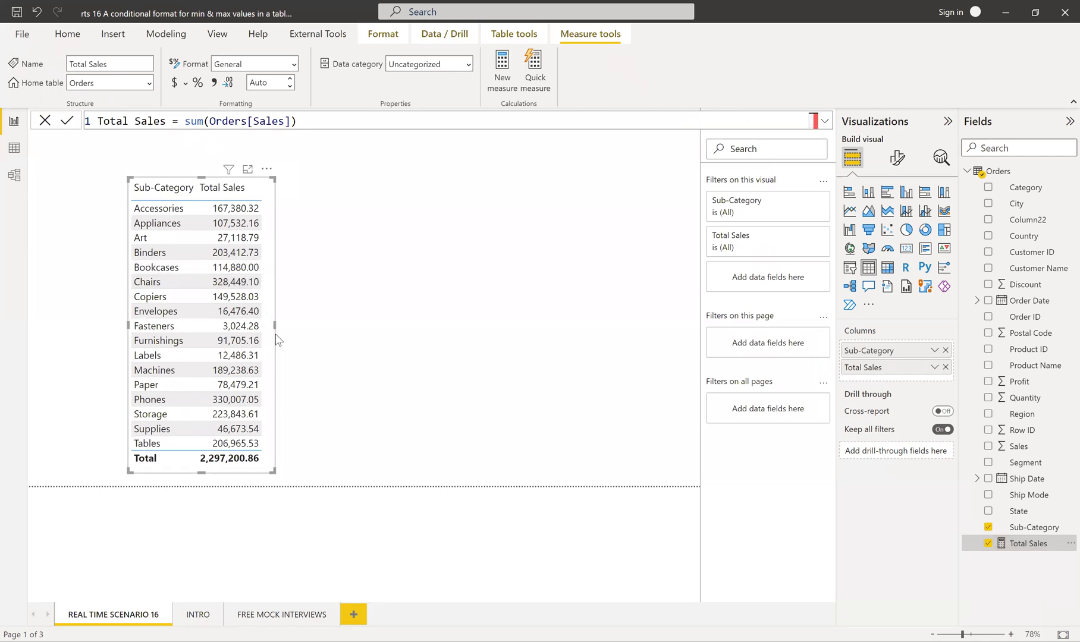
left_click(314, 340)
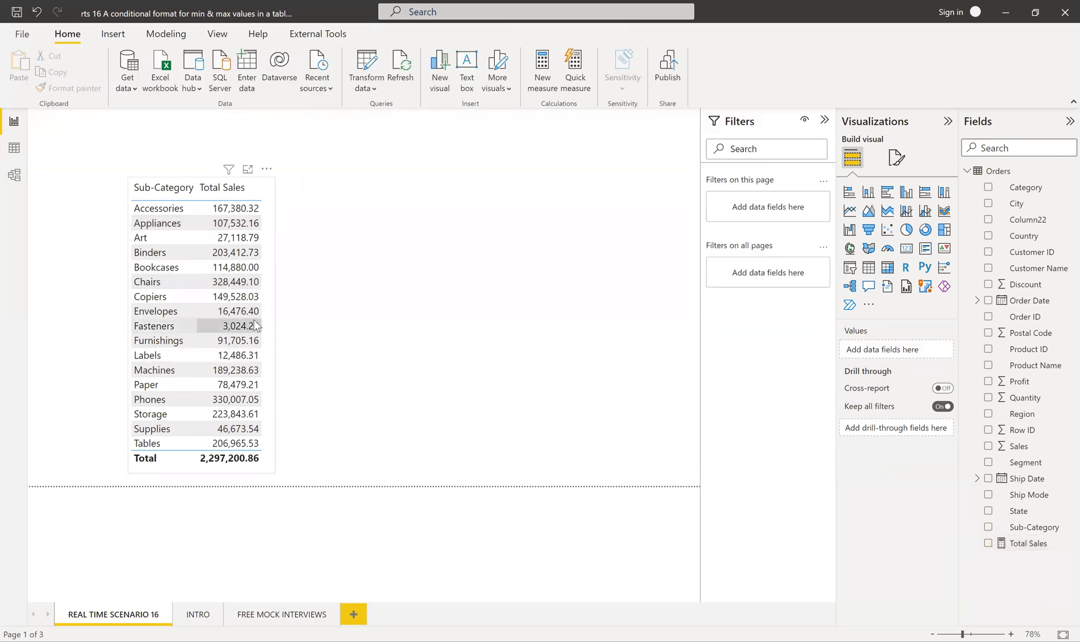
left_click(22, 150)
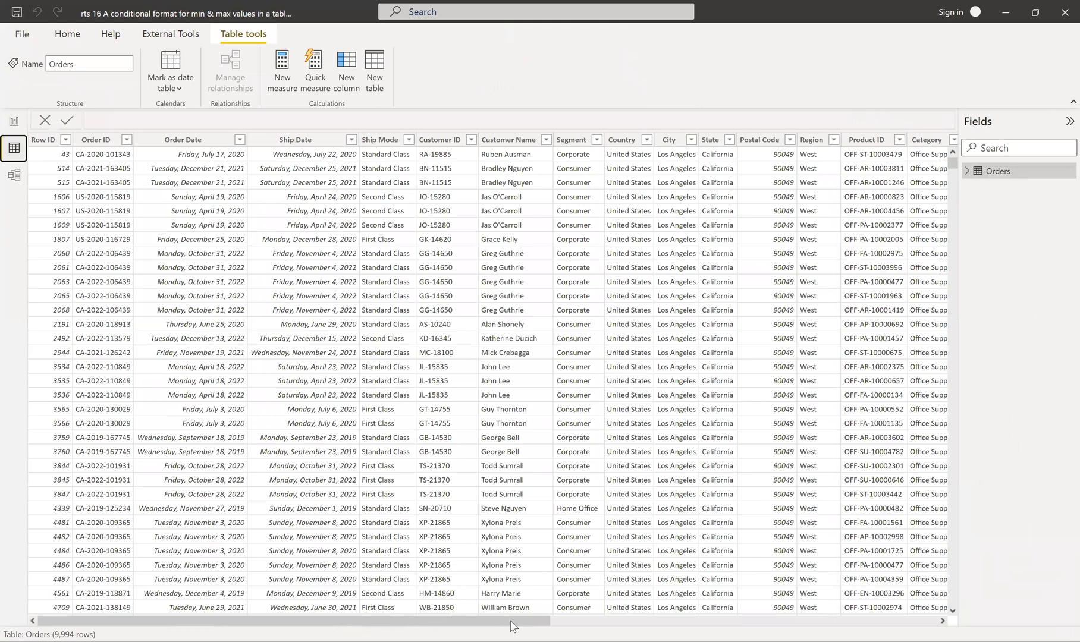
left_click(636, 622)
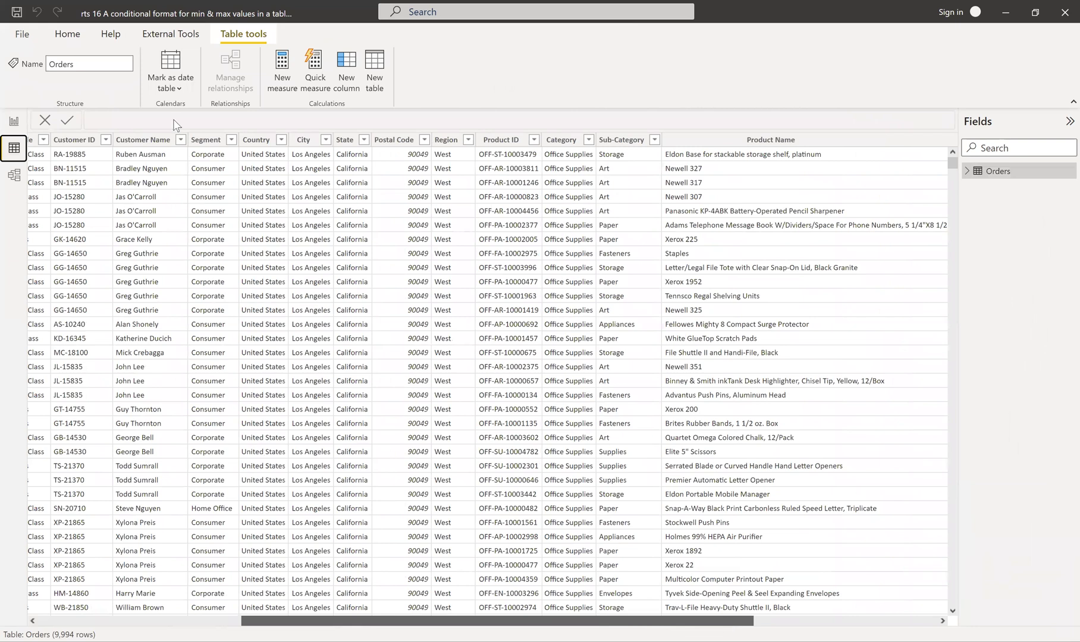
scroll(726, 259, "right", 5)
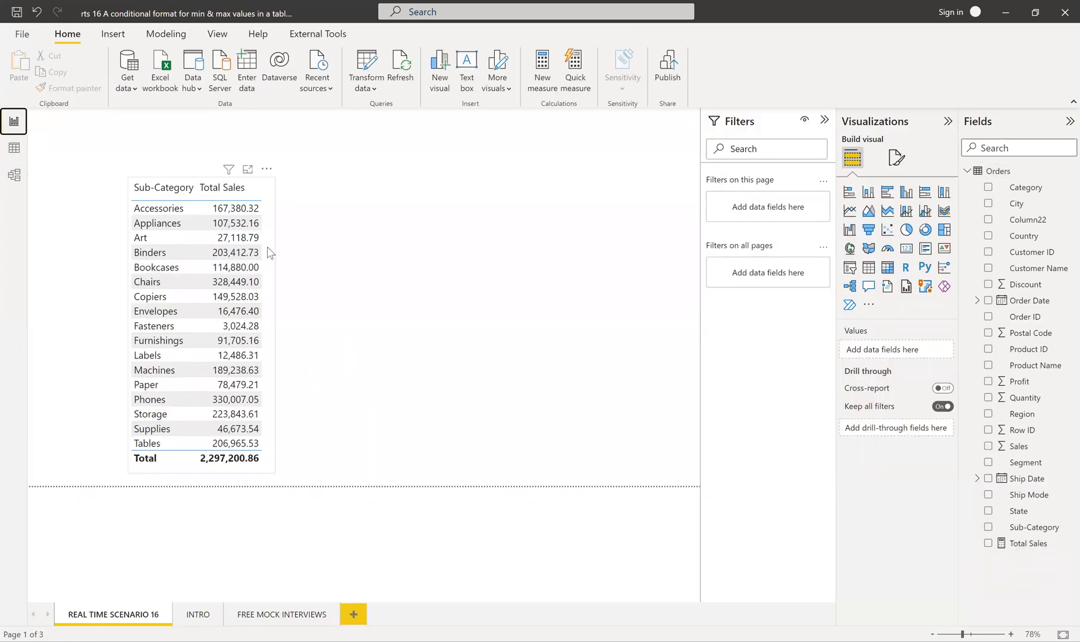
Start a new measure in the Orders table named rnk that uses the RANKX function.
left_click(267, 250)
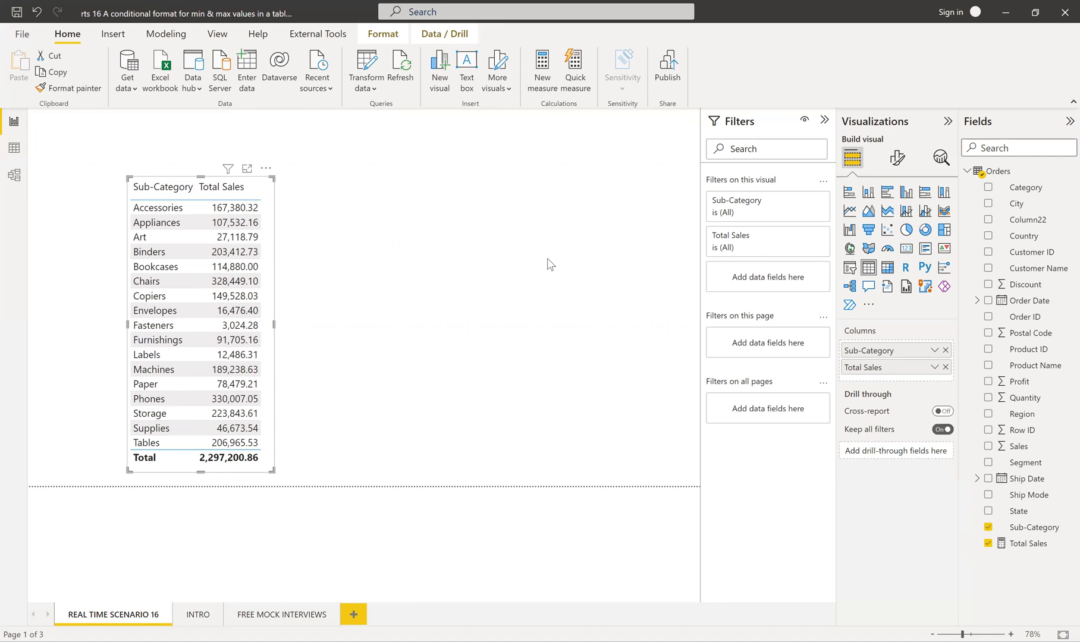
left_click(1012, 174)
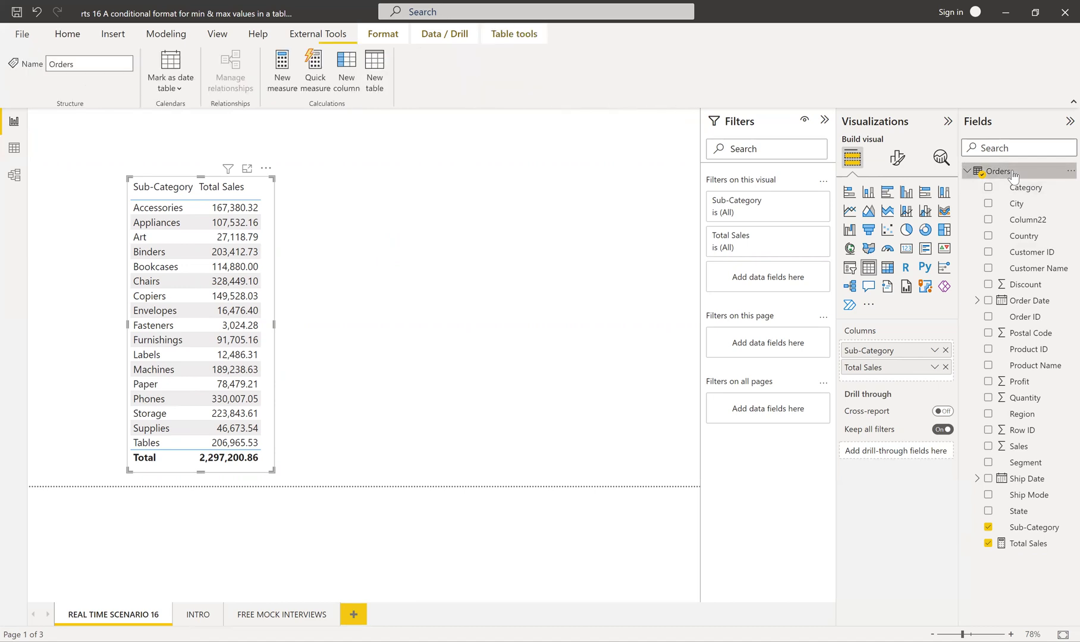
right_click(1013, 174)
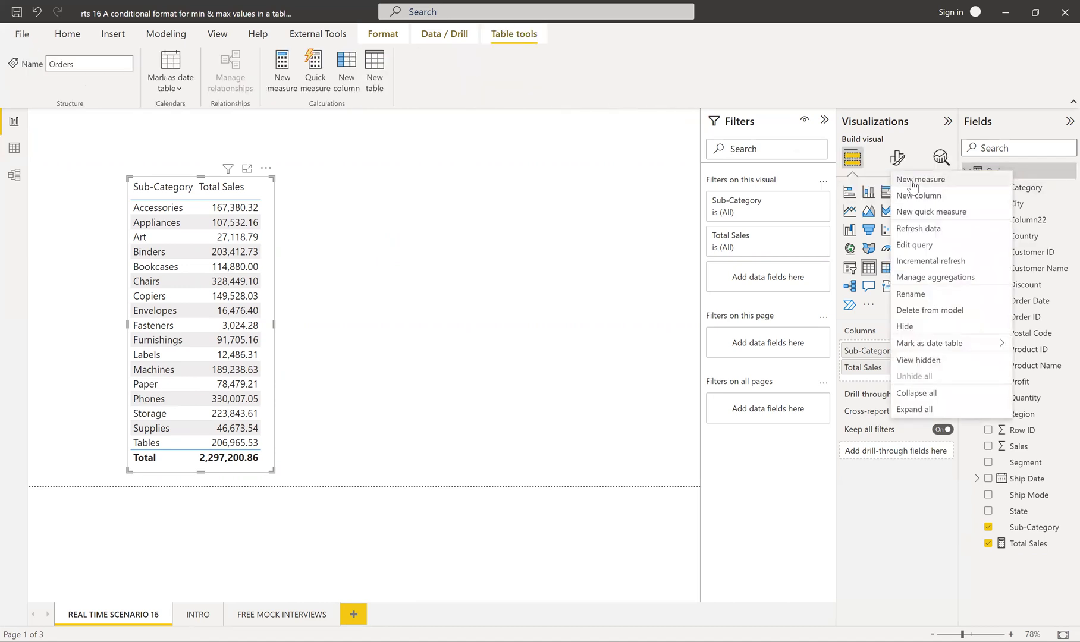
left_click(682, 245)
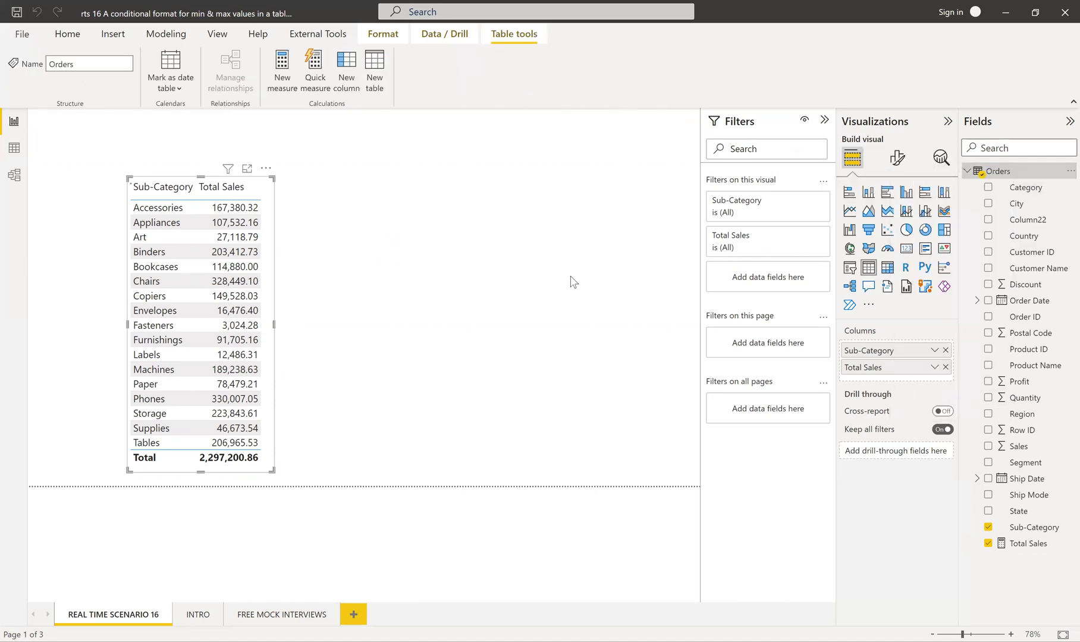
key("ctrl+a")
key("BackSpace")
type("1 rnk")
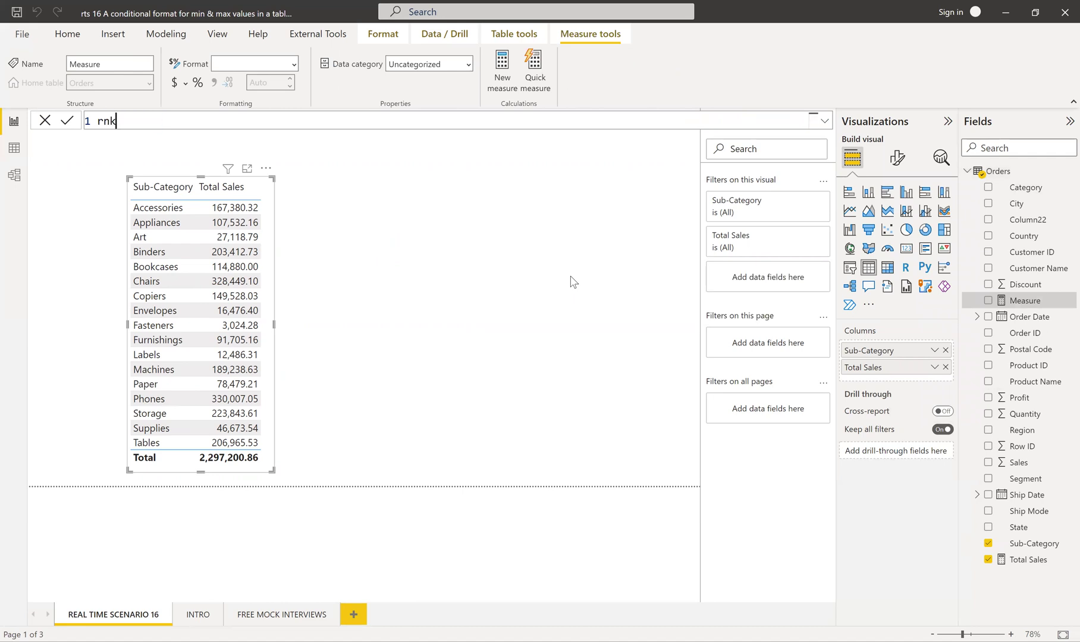
type("=ran")
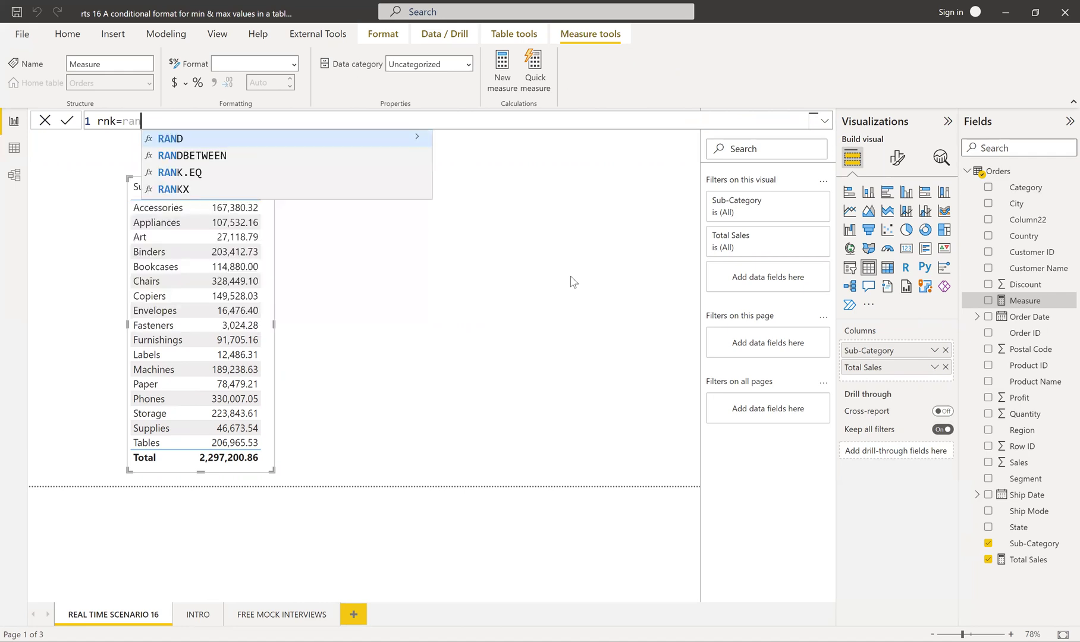
type("k")
left_click(182, 159)
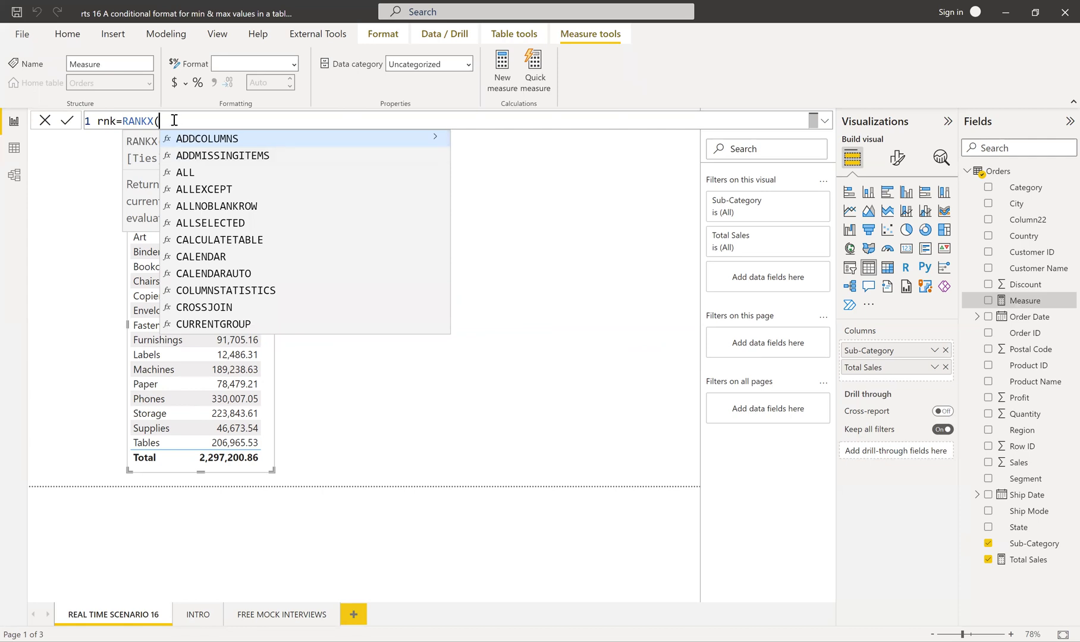
Complete the RANKX formula with the Orders table, the [Total Sales] expression and DESC order, and commit the measure.
type("a")
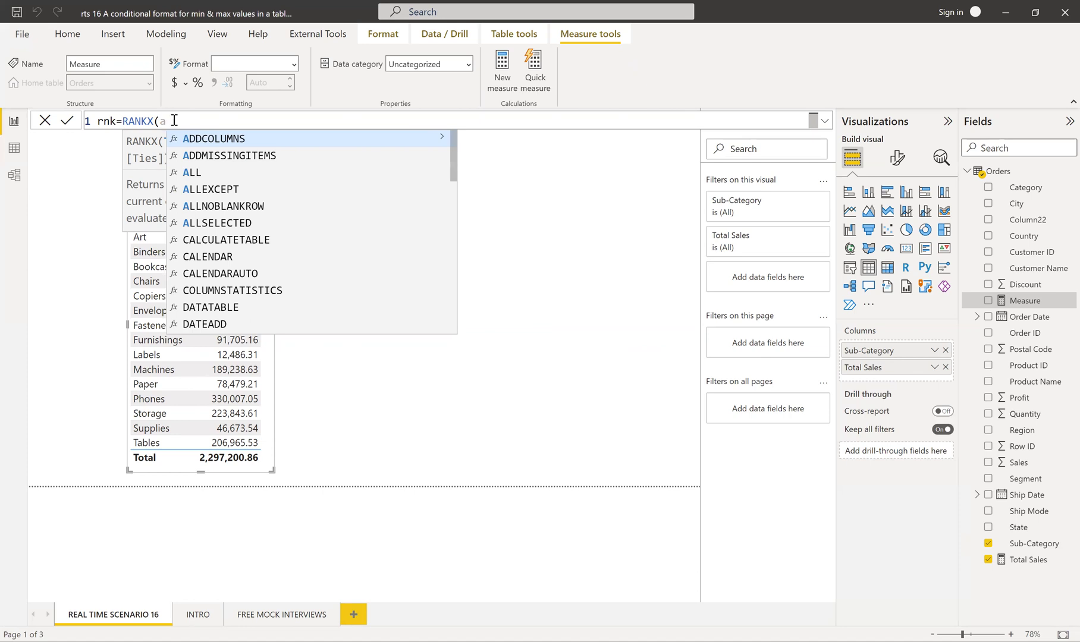
key("BackSpace")
type("orders")
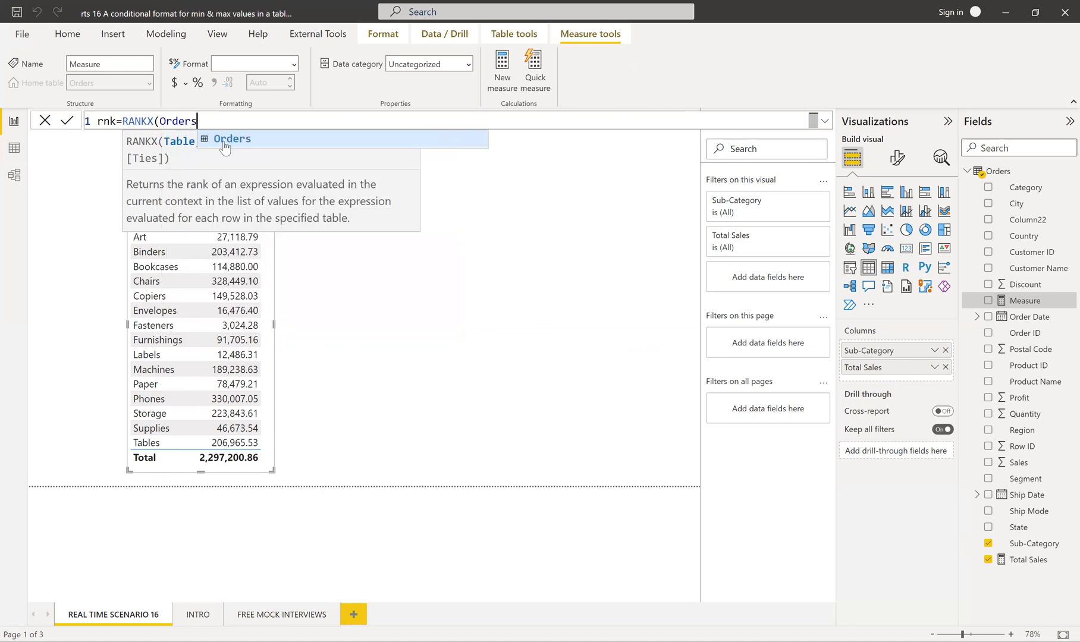
type(",")
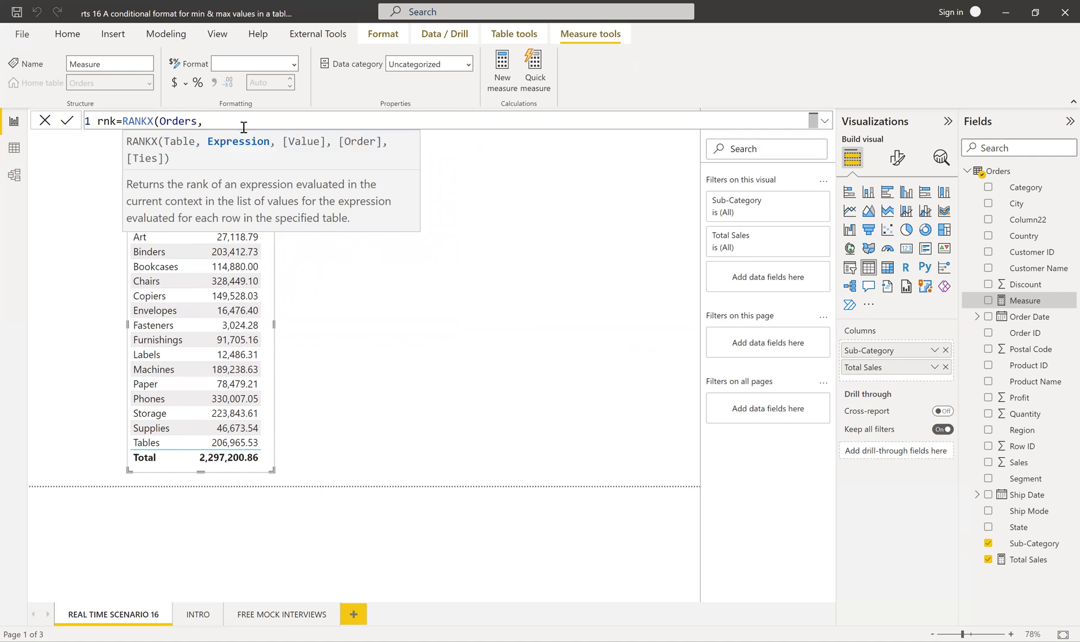
type("tot")
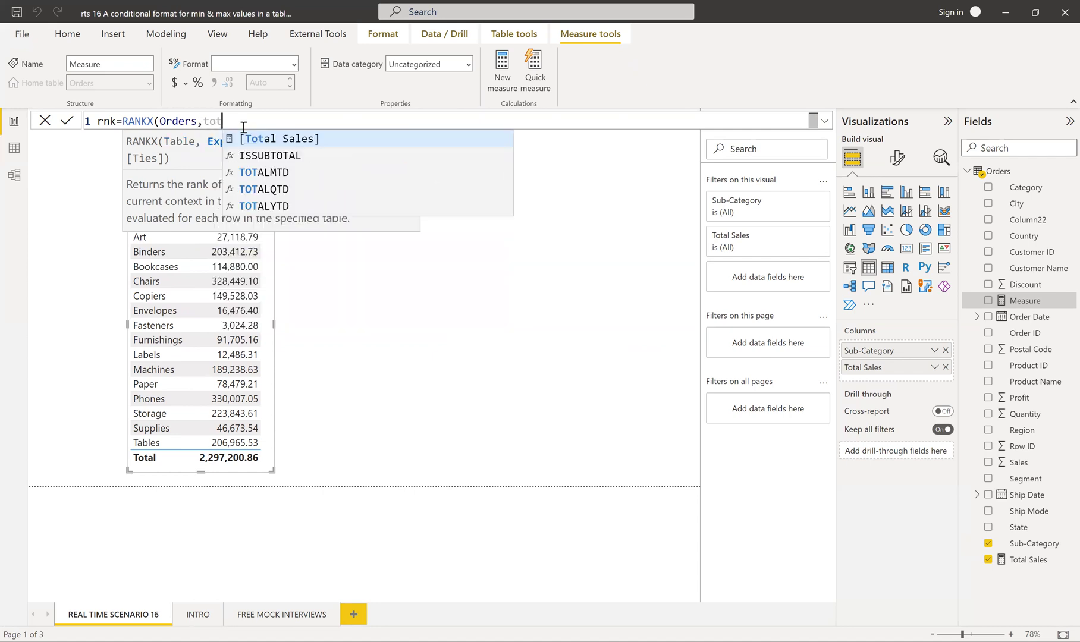
left_click(277, 141)
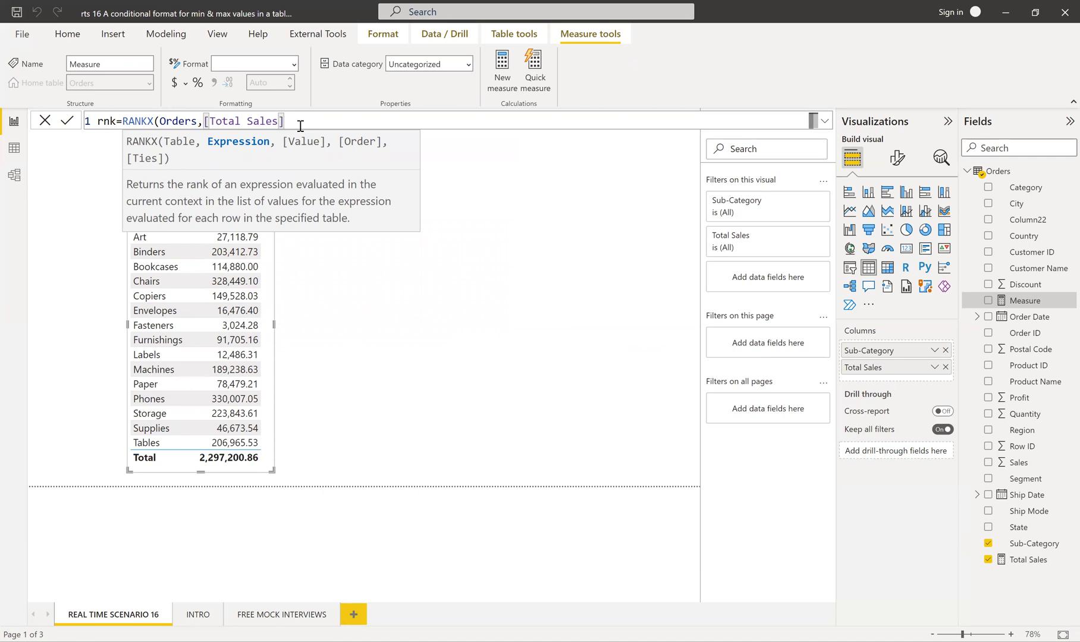
type(",,")
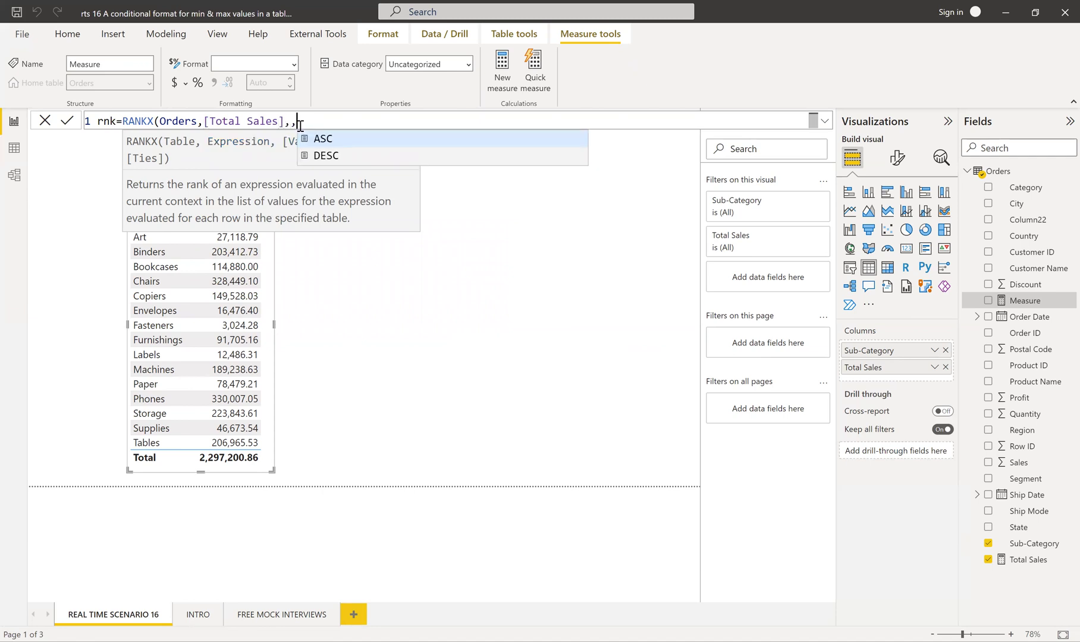
left_click(312, 156)
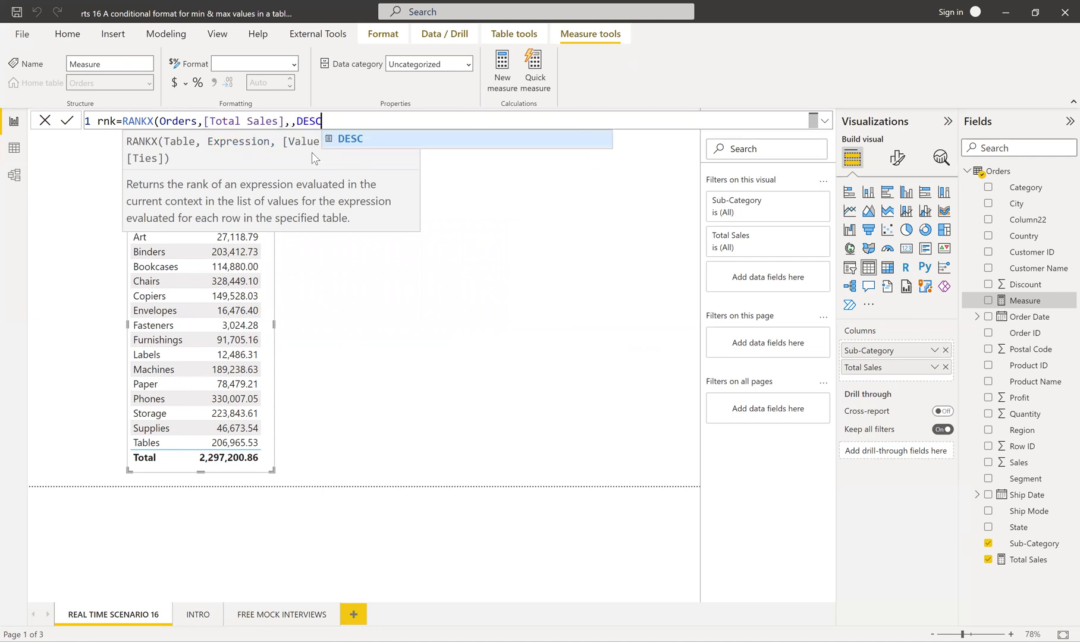
type(")")
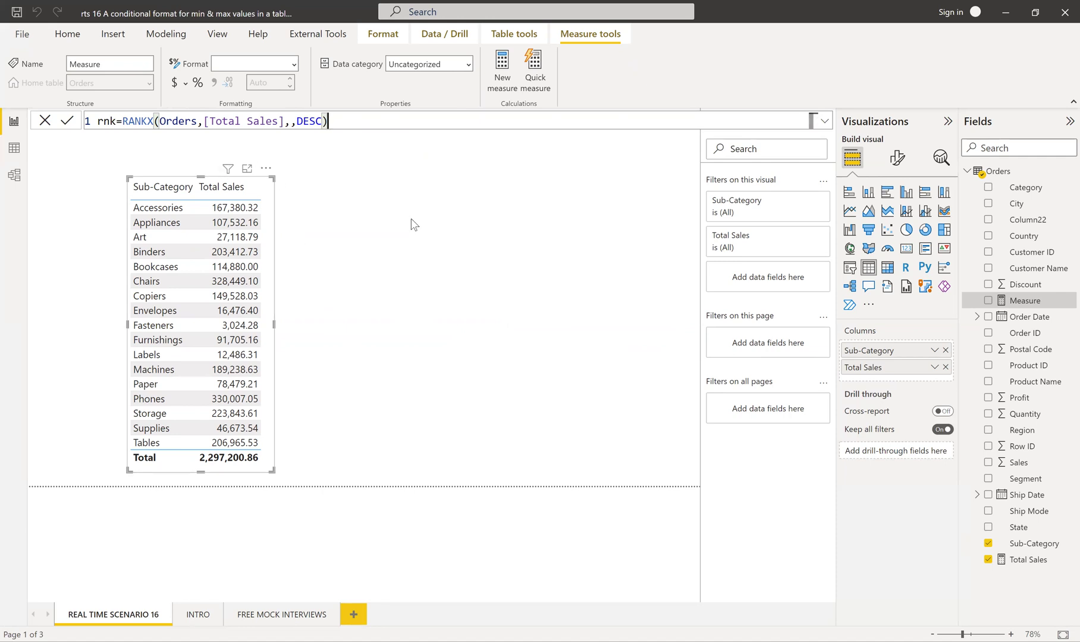
left_click(67, 120)
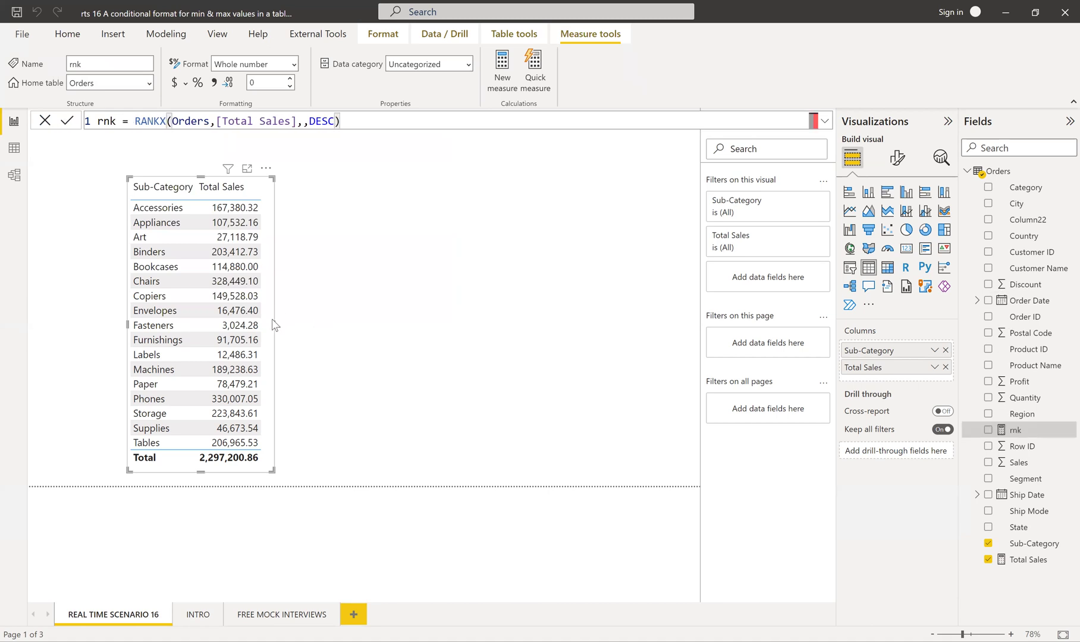
Widen the sub-category table visual and add the rnk measure as a column.
left_click_drag(274, 324, 350, 330)
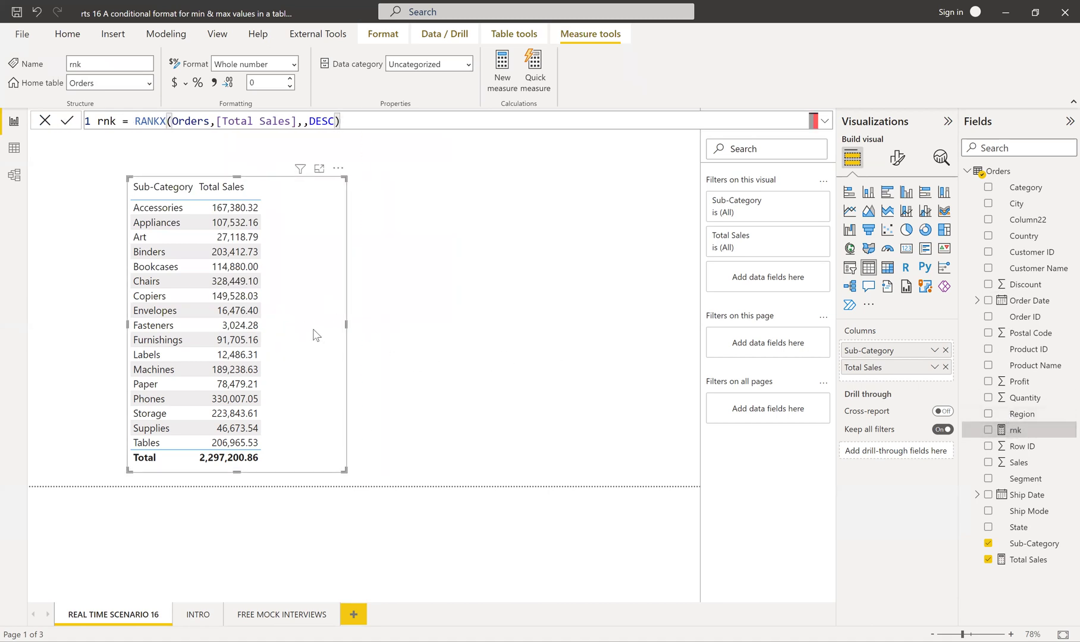
left_click_drag(1009, 434, 286, 206)
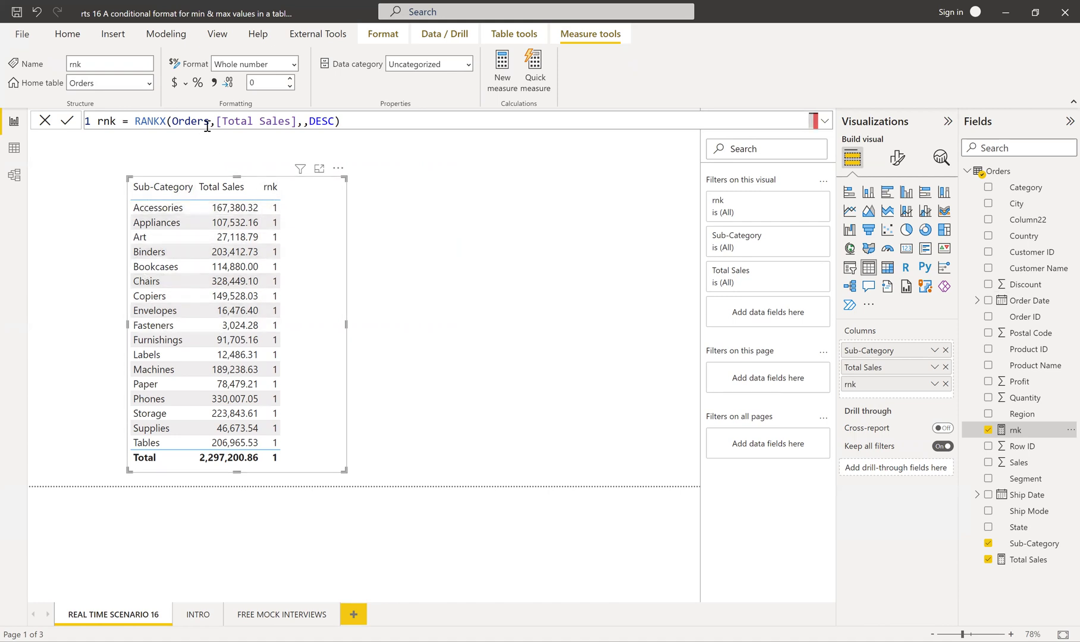
Replace Orders in the rnk formula's table argument with ALLSELECTED(Orders[Sub-Category]) and commit the change.
left_click_drag(210, 121, 173, 121)
type("all")
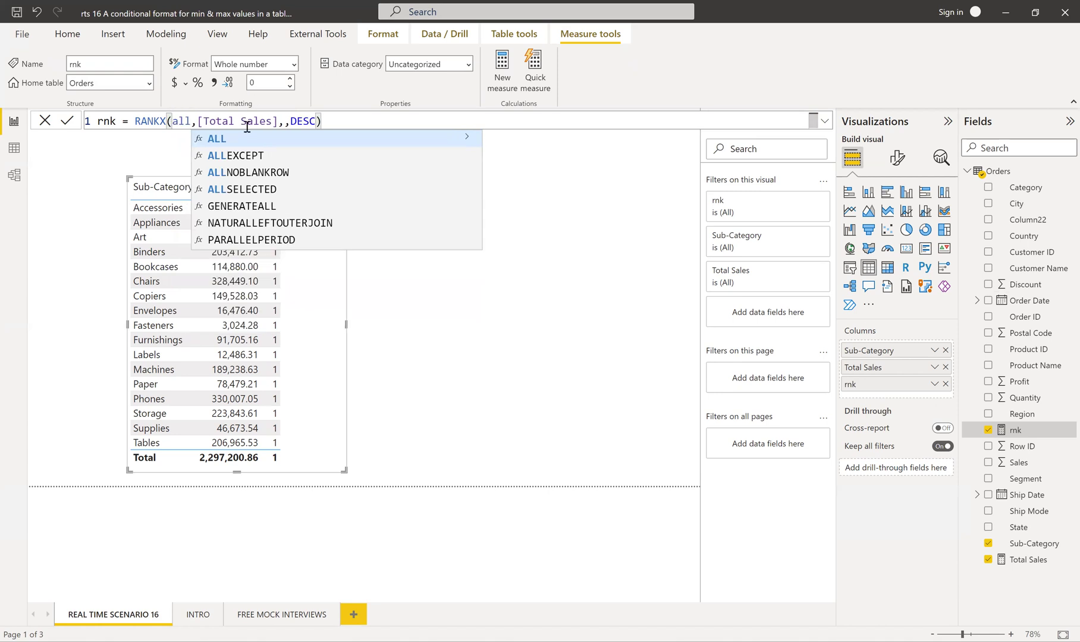
left_click(241, 189)
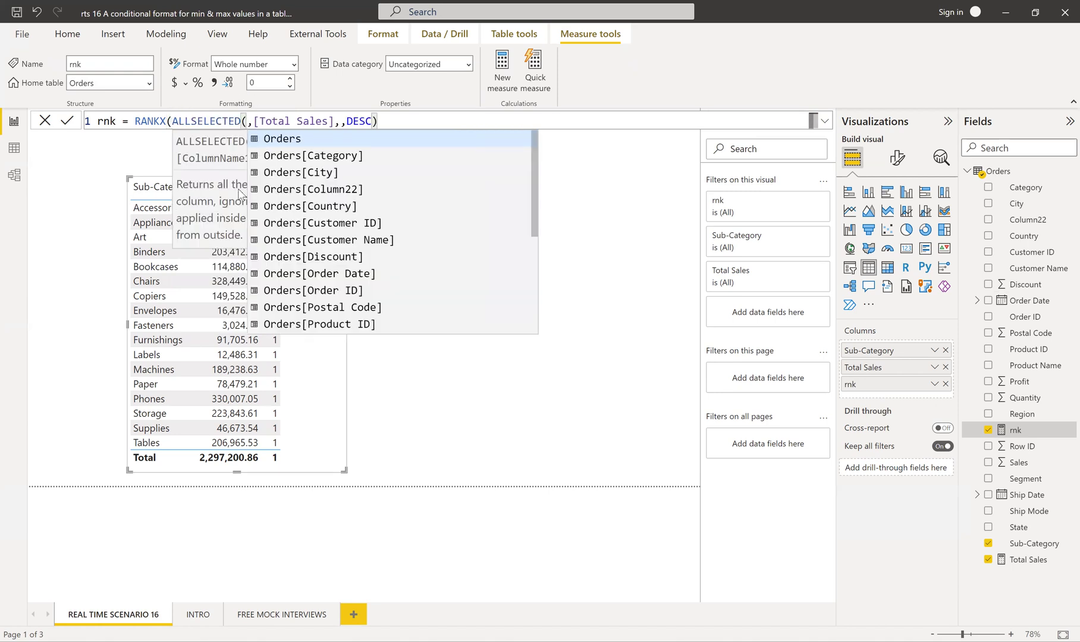
type("sub")
left_click(305, 141)
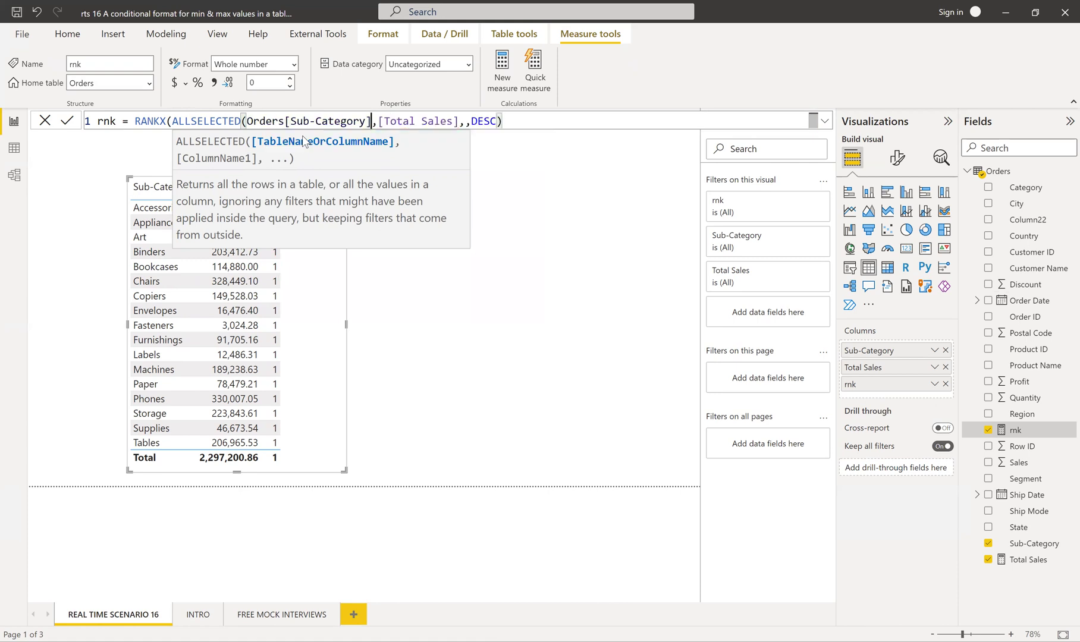
type(")")
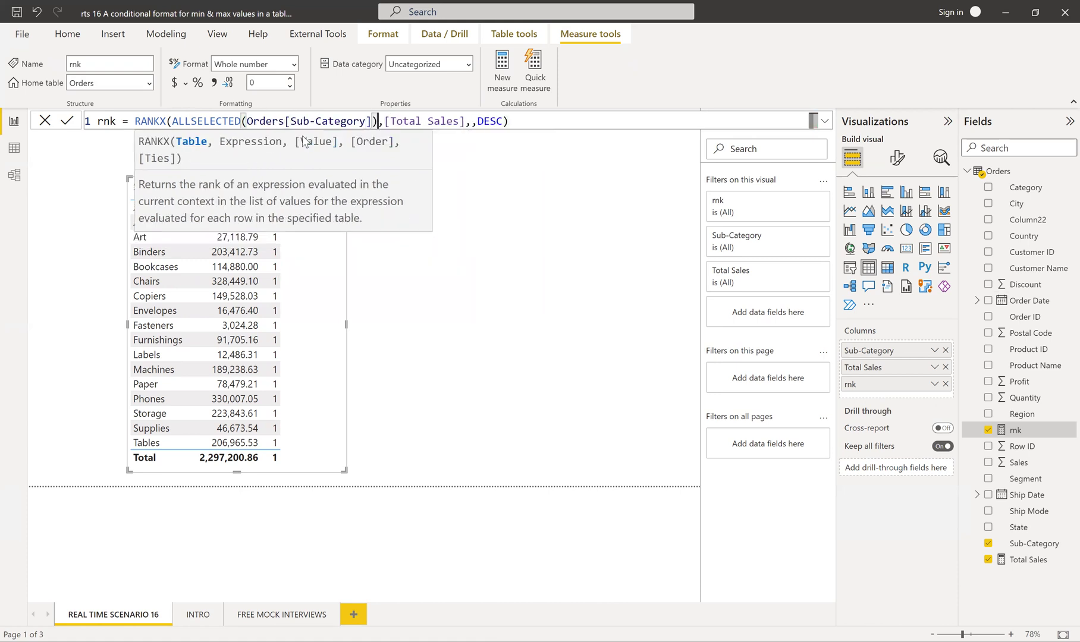
left_click(522, 121)
key("Return")
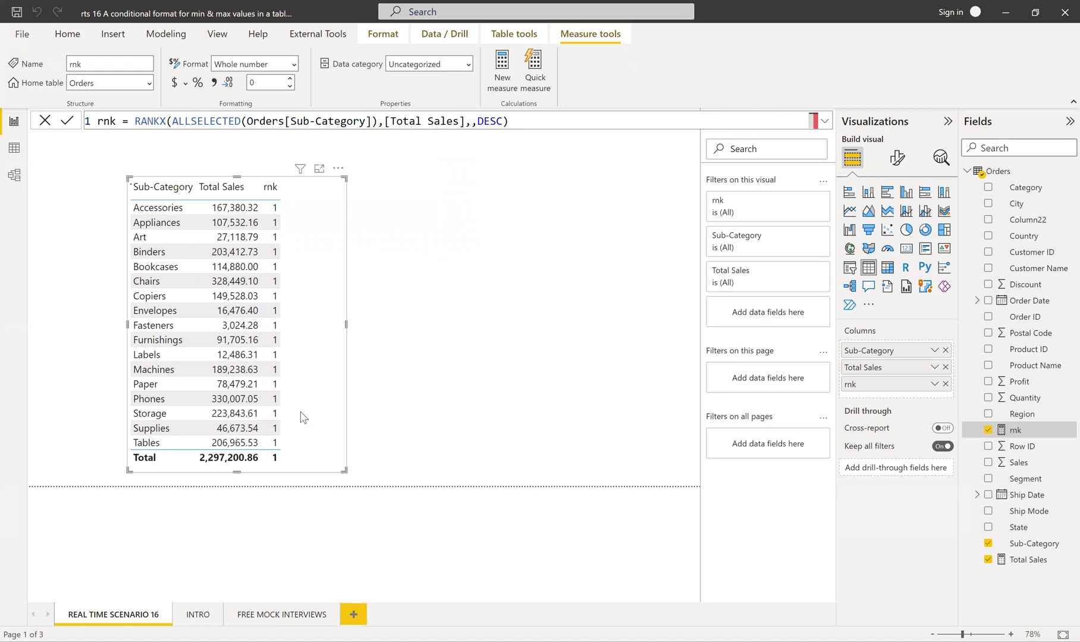
Sort the table visual by rnk in ascending order.
left_click(270, 187)
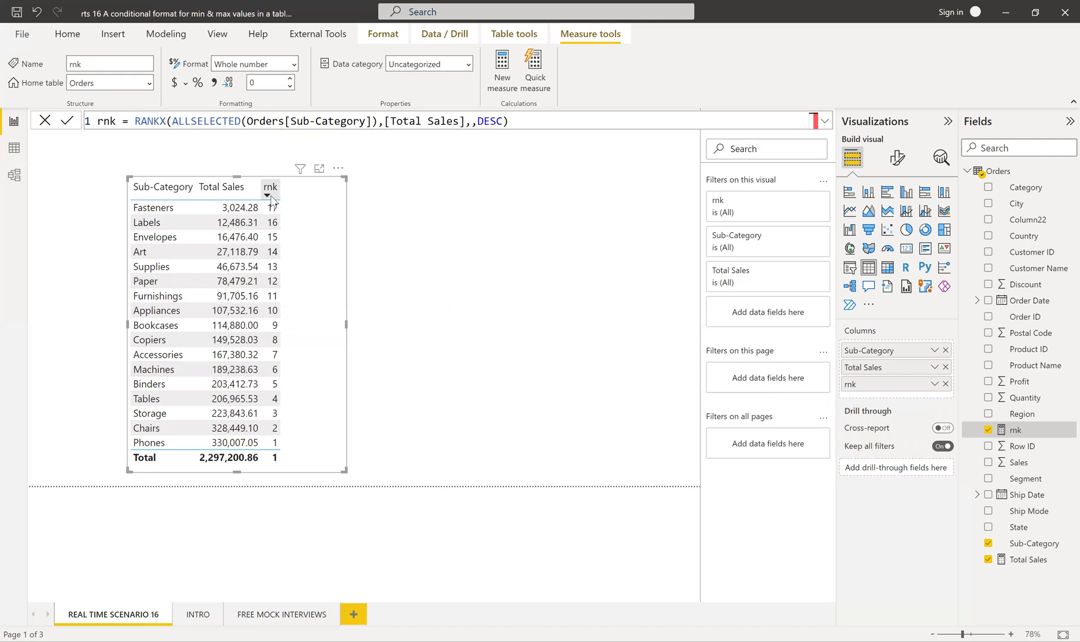
left_click(271, 189)
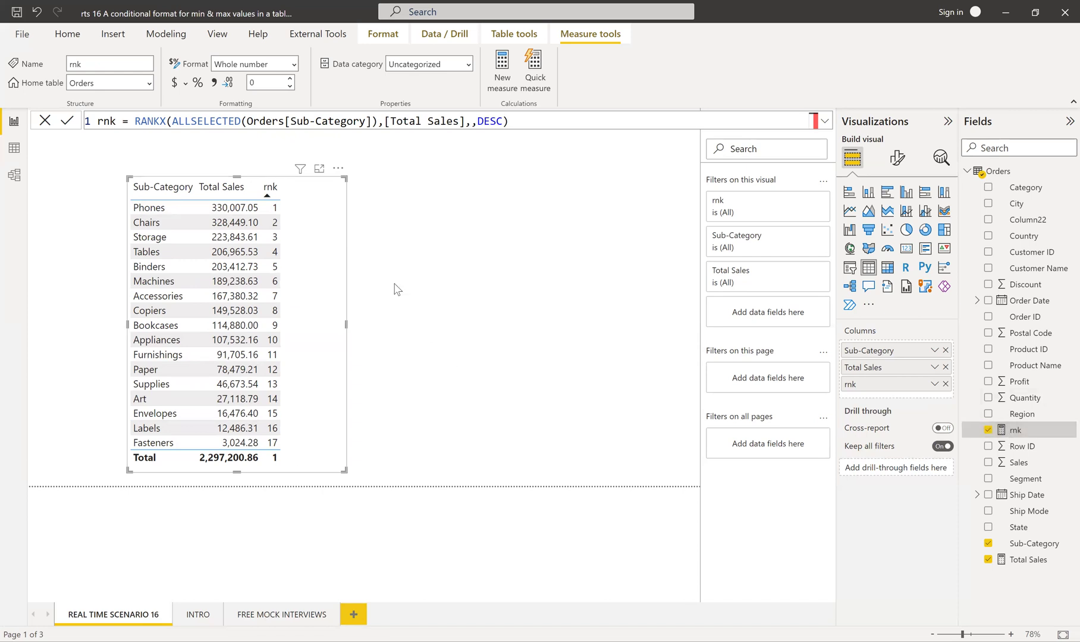
Remove the rnk column from the table visual, narrow the visual to fit its two columns, and deselect it.
left_click(988, 429)
left_click_drag(346, 325, 276, 325)
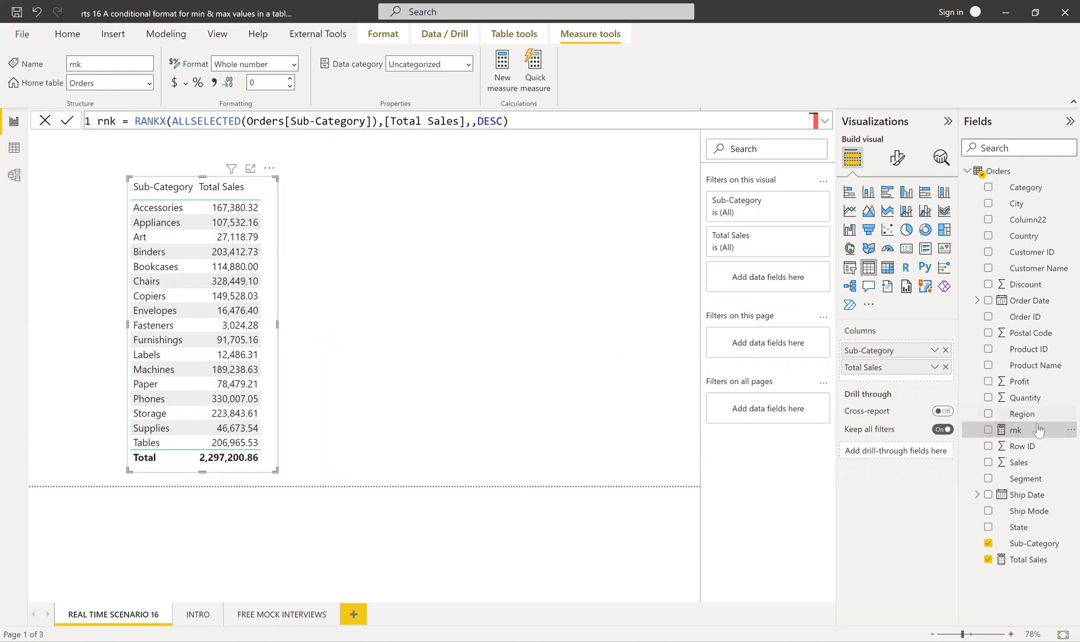
left_click(638, 354)
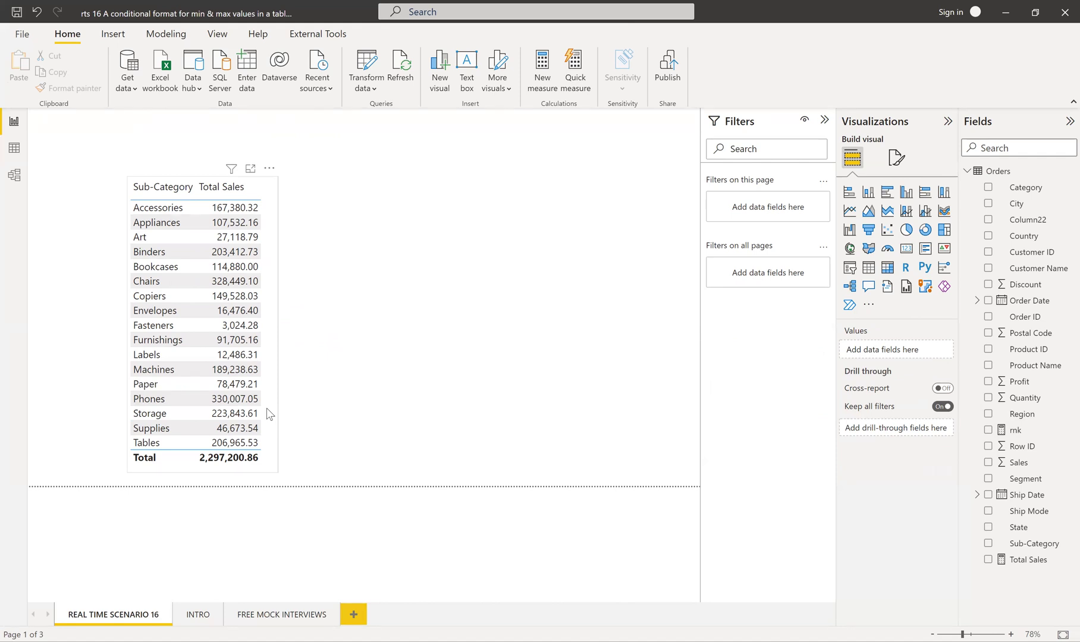
Create a new measure in the Orders table and name it colour measure.
right_click(1001, 176)
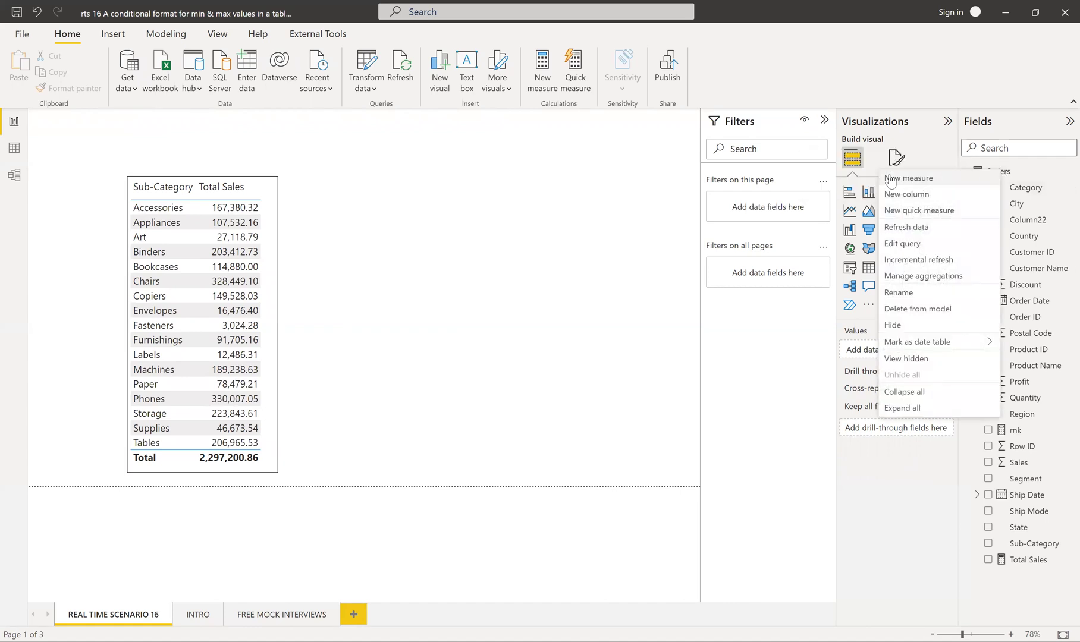
key("Escape")
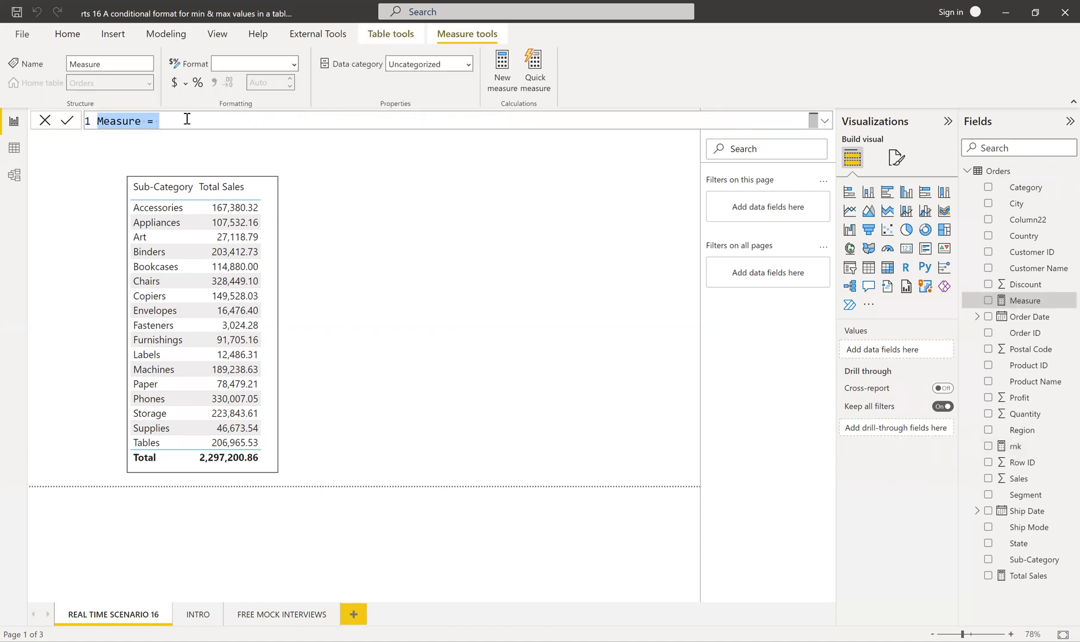
key("BackSpace")
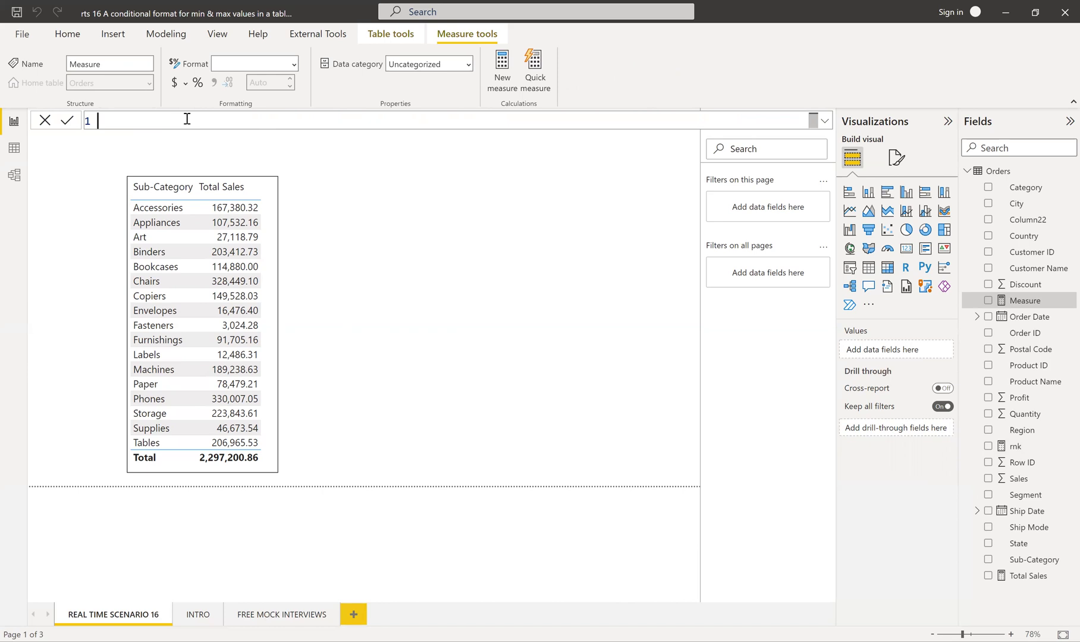
type("fie")
key("BackSpace")
key("BackSpace")
key("BackSpace")
type("colour")
type("measure")
Change the new measure's name to hilight measure and start a variable declaration two lines below the name.
left_click(135, 120)
key("BackSpace")
key("BackSpace")
key("BackSpace")
key("BackSpace")
key("BackSpace")
key("BackSpace")
type("hilight")
left_click(199, 124)
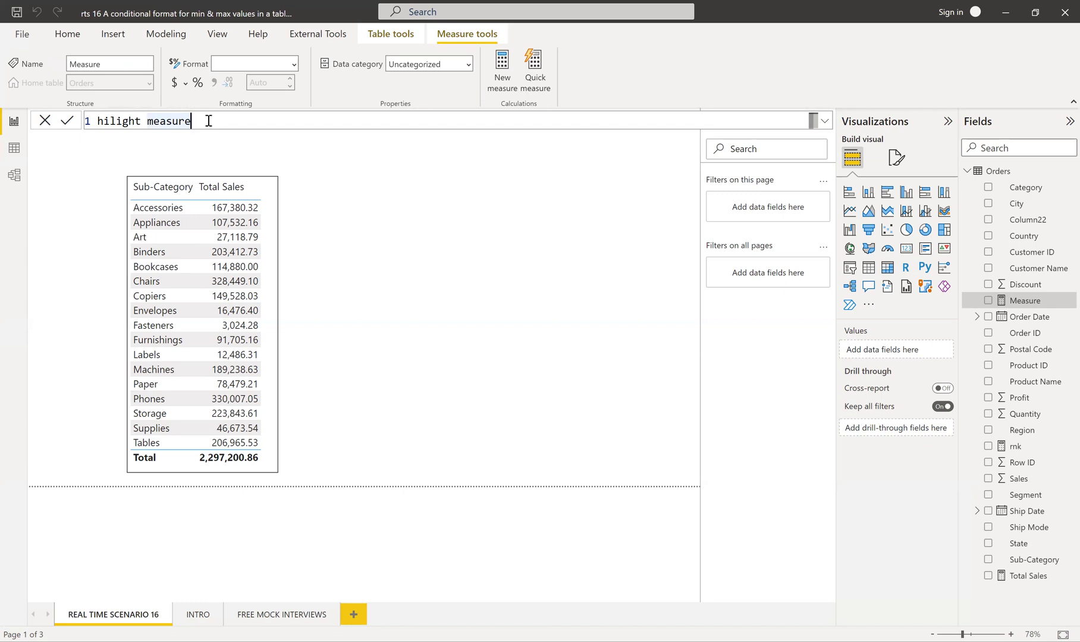
type("=")
key("shift+Return")
key("shift+Return")
type("var")
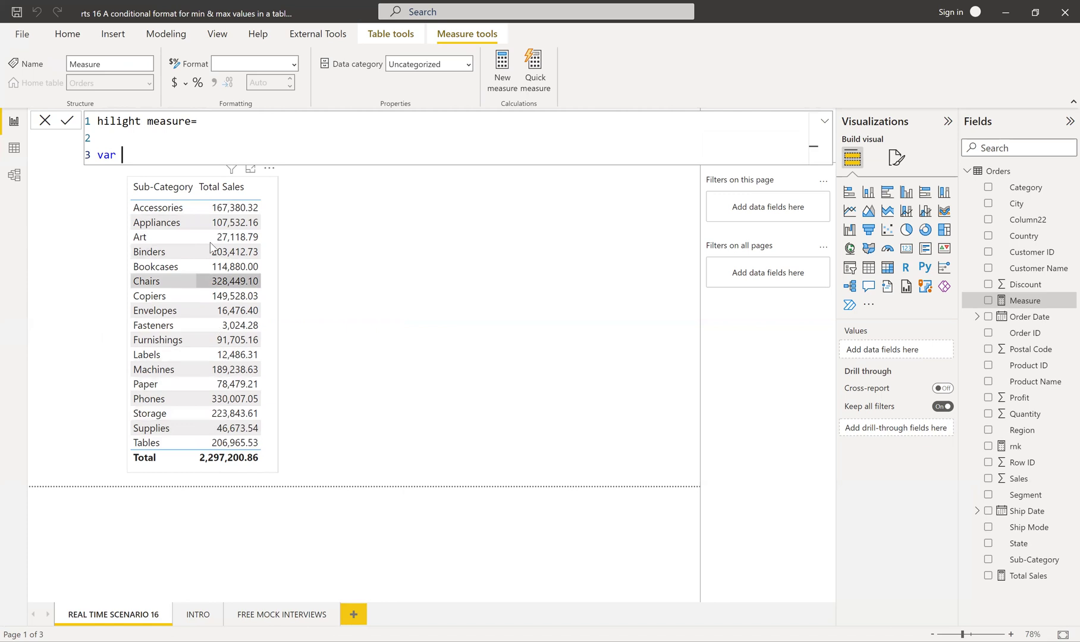
Sort the sub-category table visual by Total Sales in descending order and reopen the hilight measure formula.
left_click(215, 198)
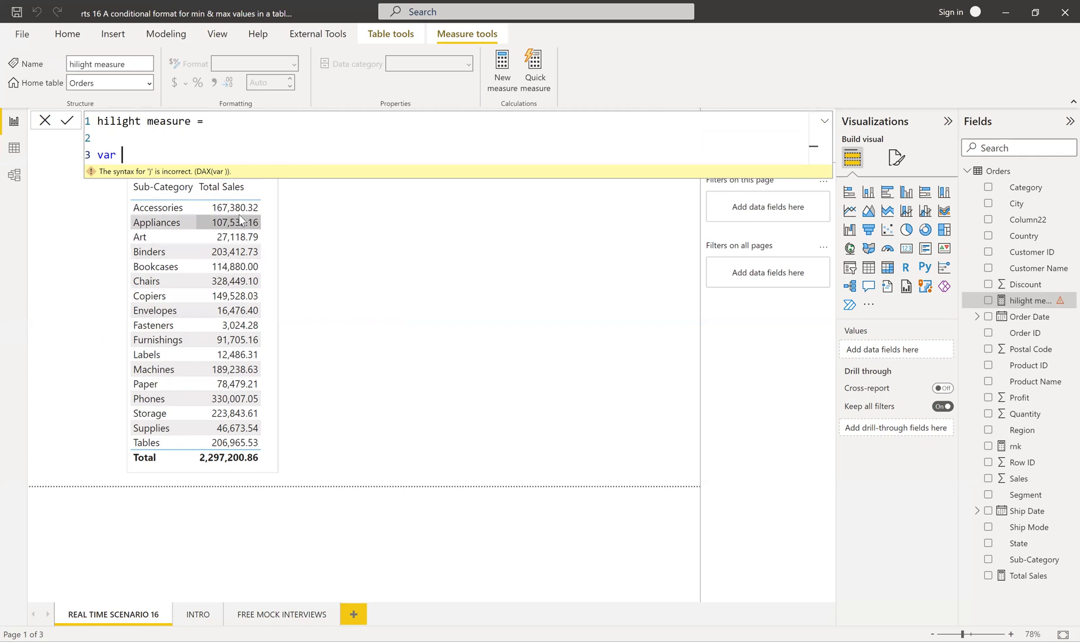
left_click(206, 203)
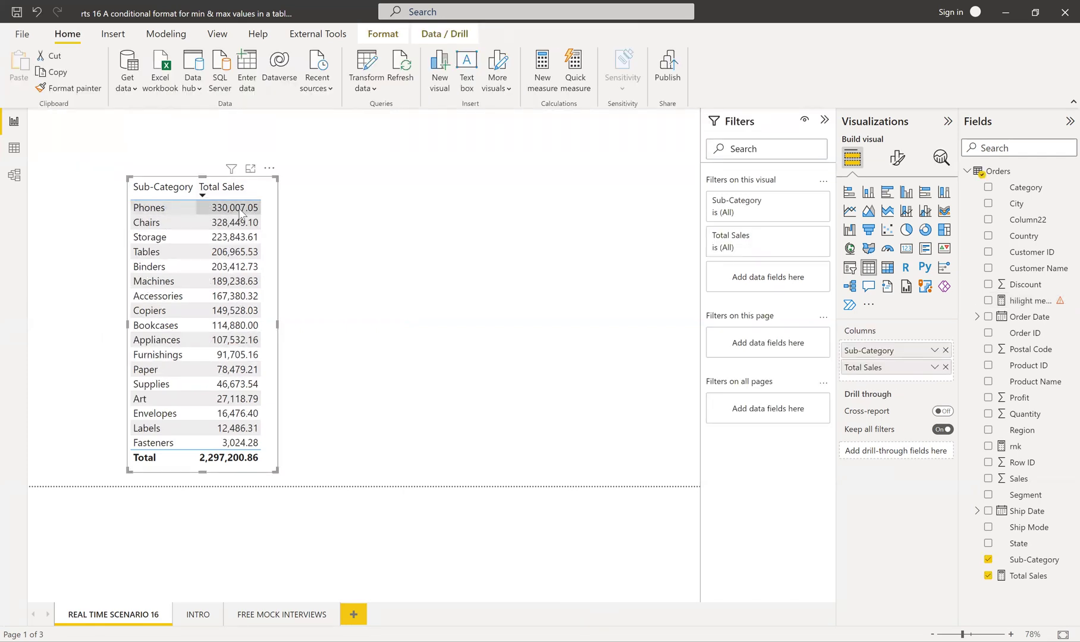
left_click(1023, 302)
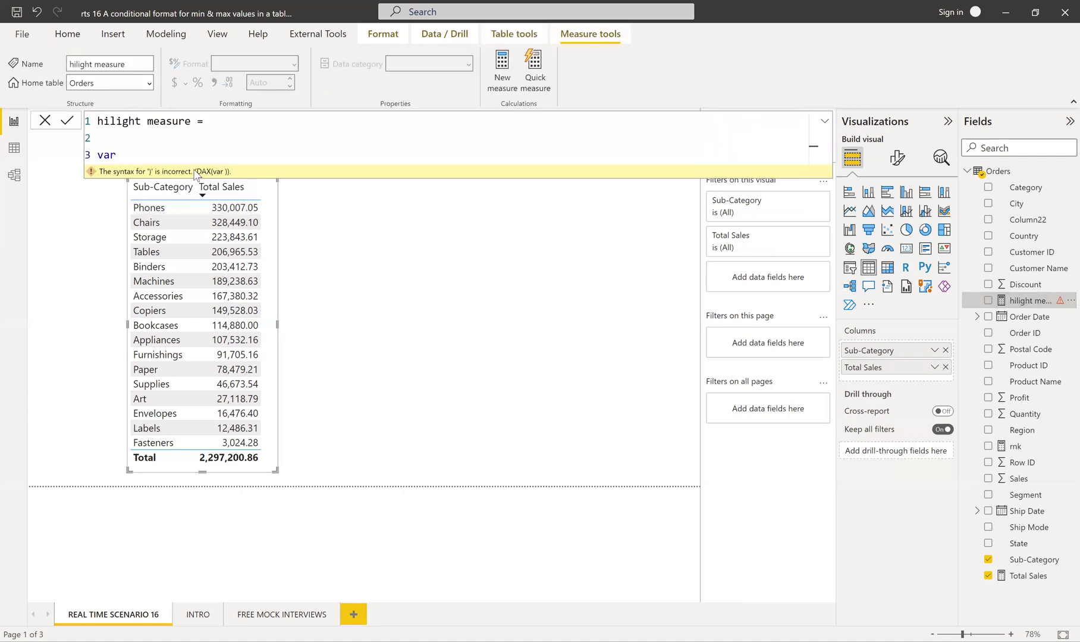
Declare the variable maxsale as a MAXX with ALLSELECTED(Orders[Sub-Category]) as its table argument.
type("maxsale=maxx")
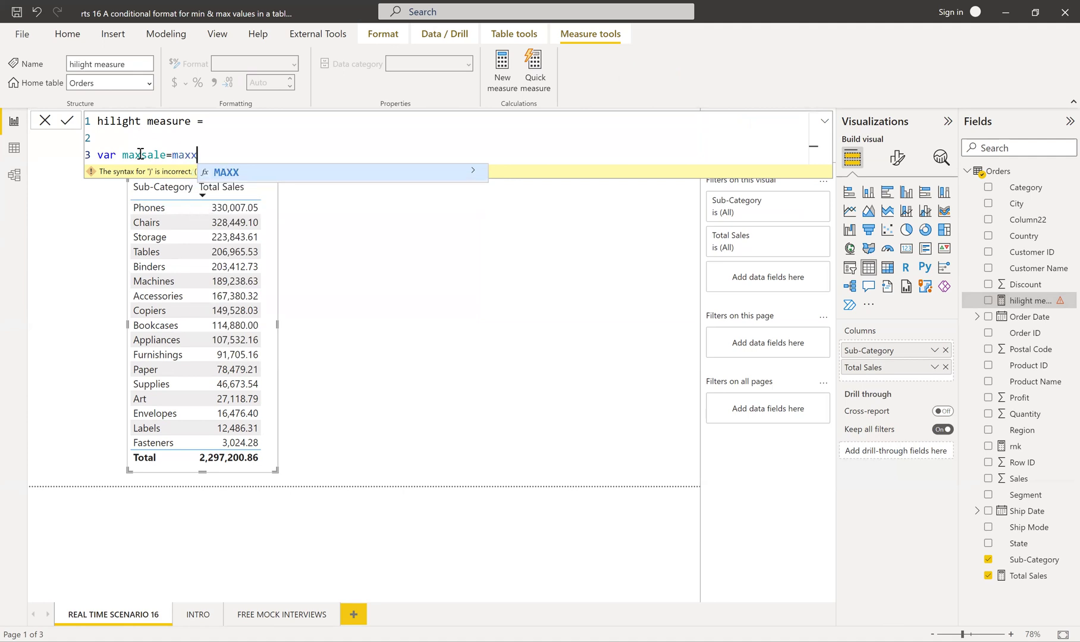
key("Tab")
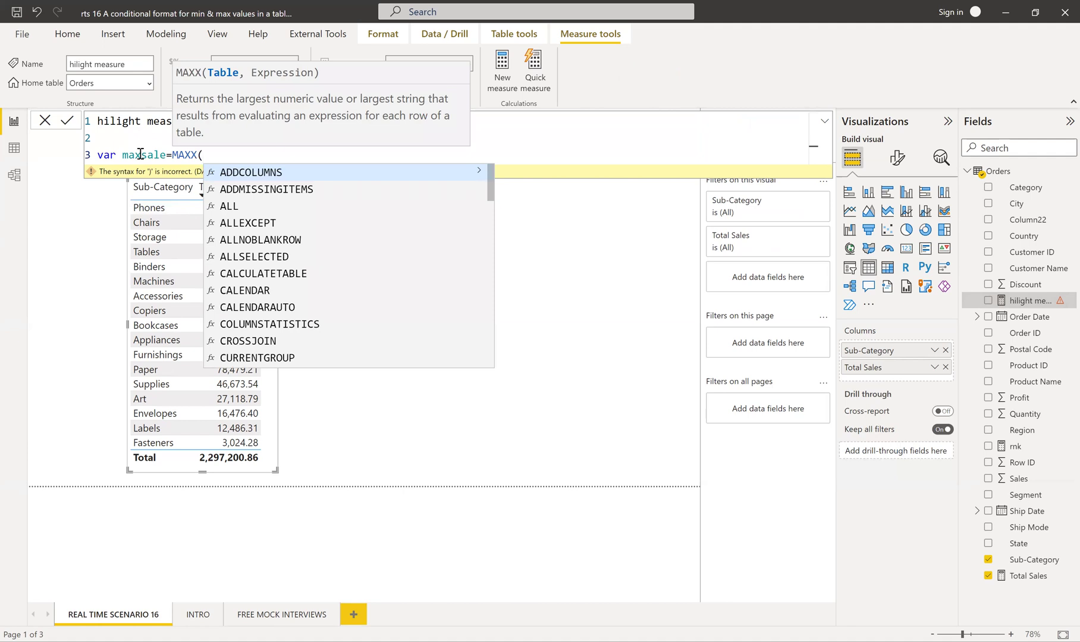
type("o")
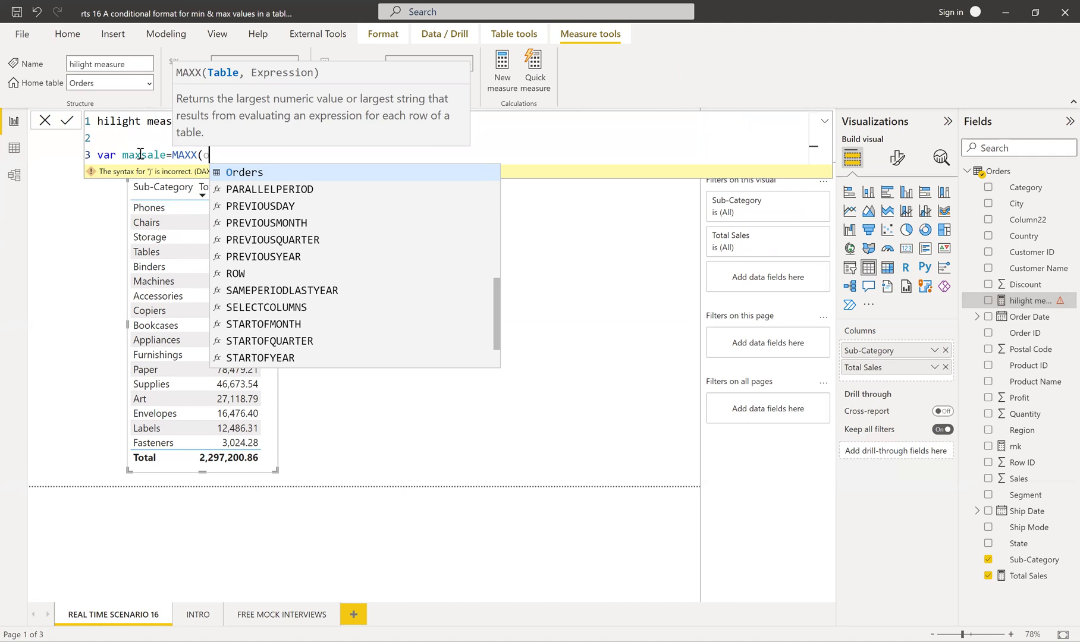
key("BackSpace")
type("a")
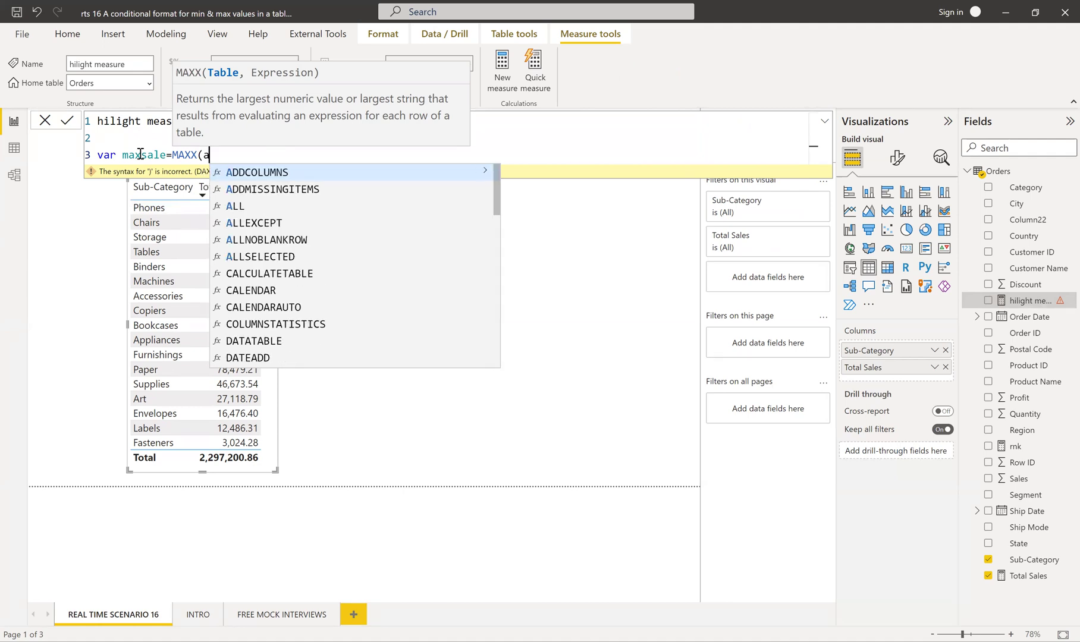
type("lls")
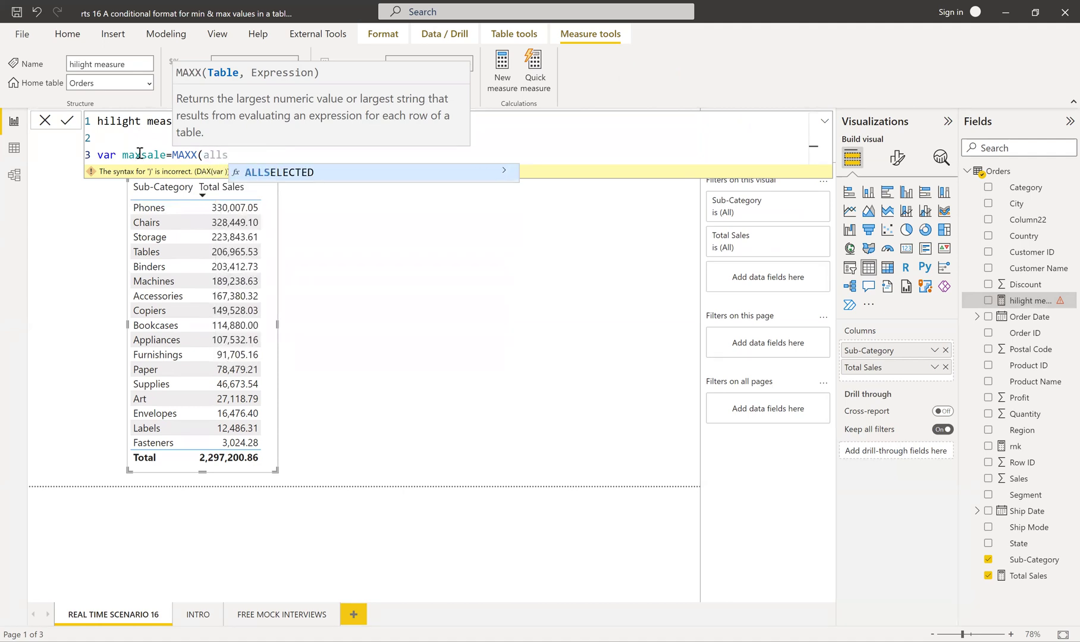
key("Escape")
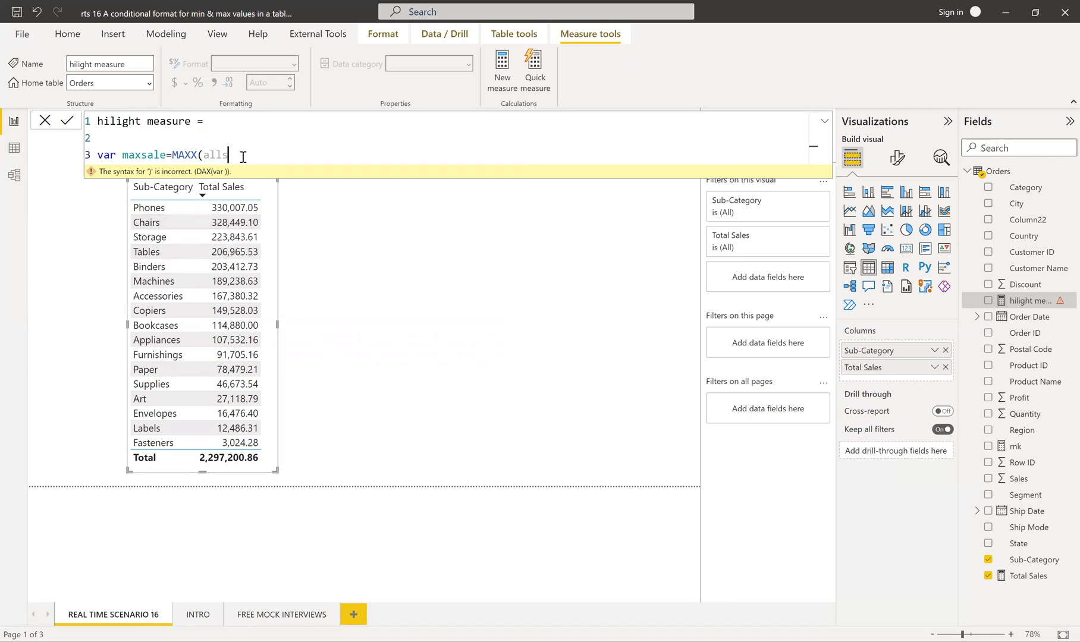
type("elected")
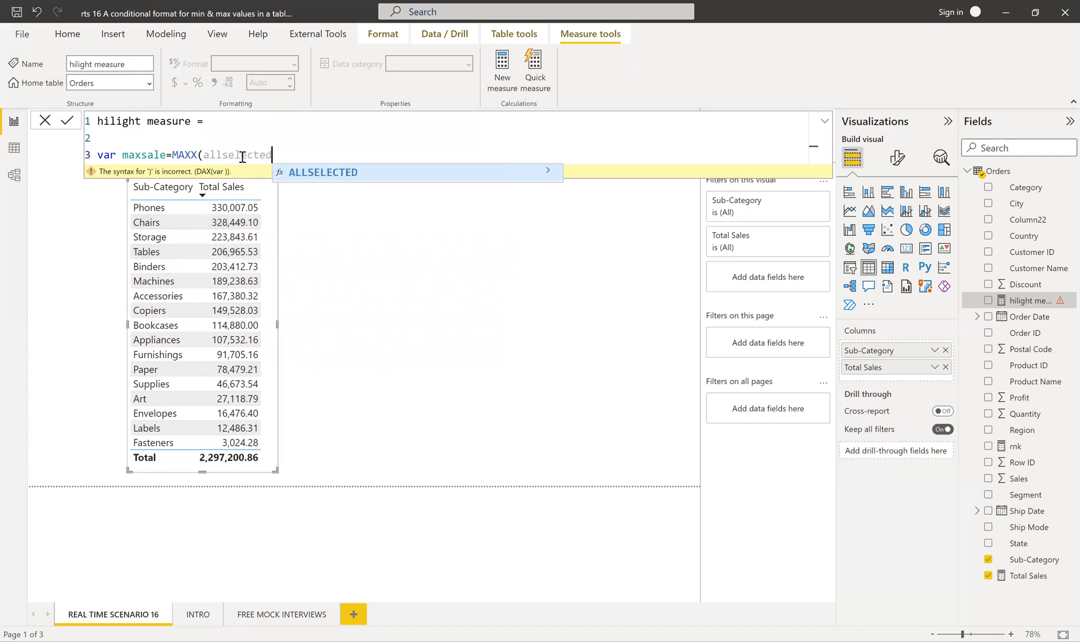
left_click(352, 173)
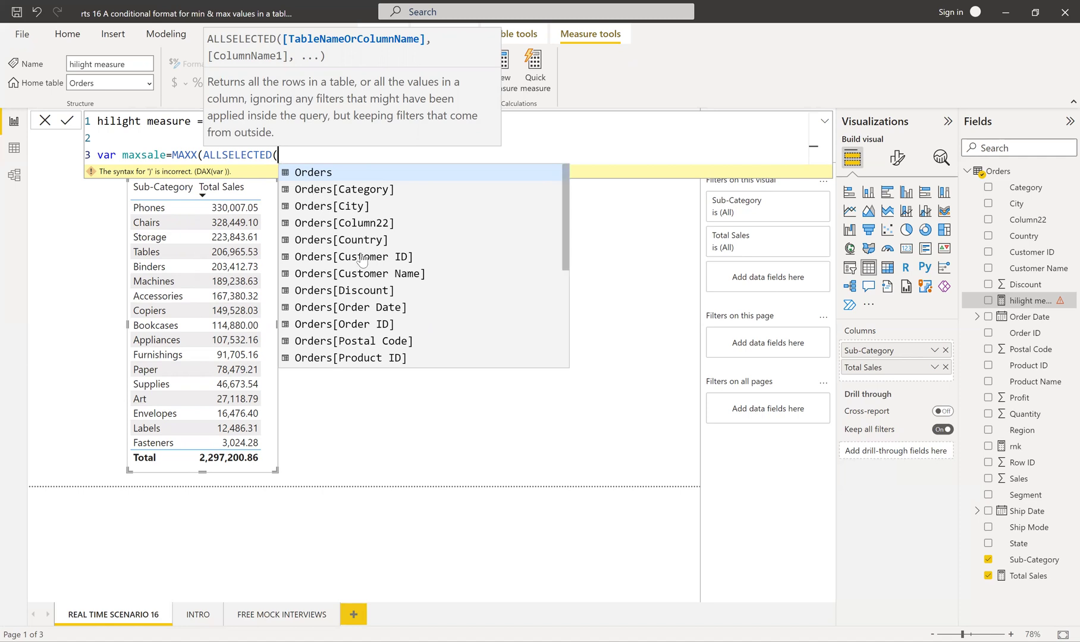
scroll(374, 314, "down", 4)
left_click(329, 367)
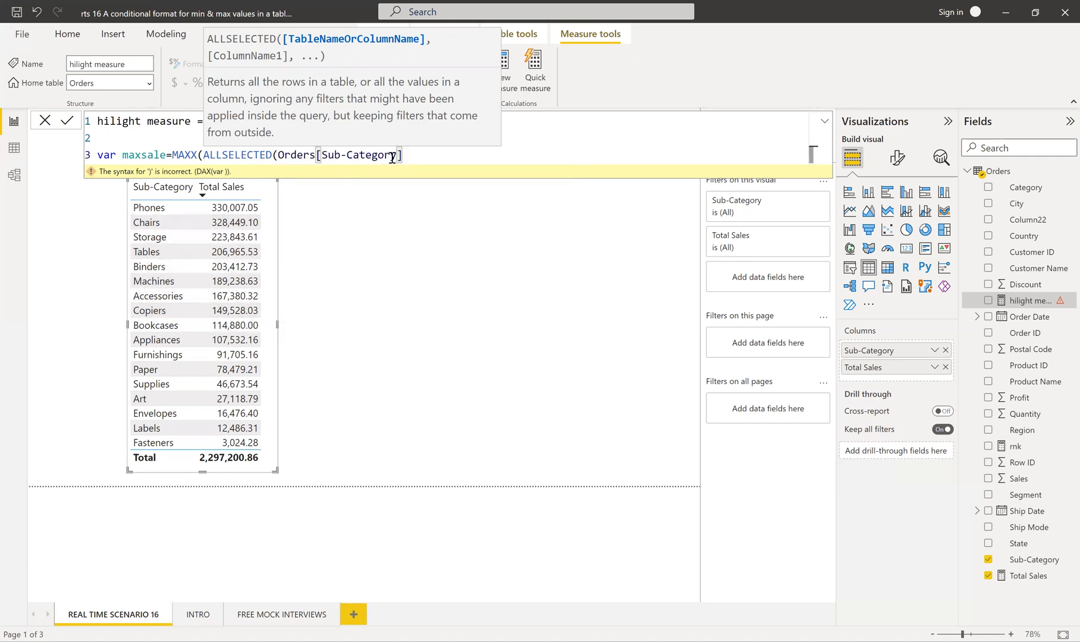
type(")")
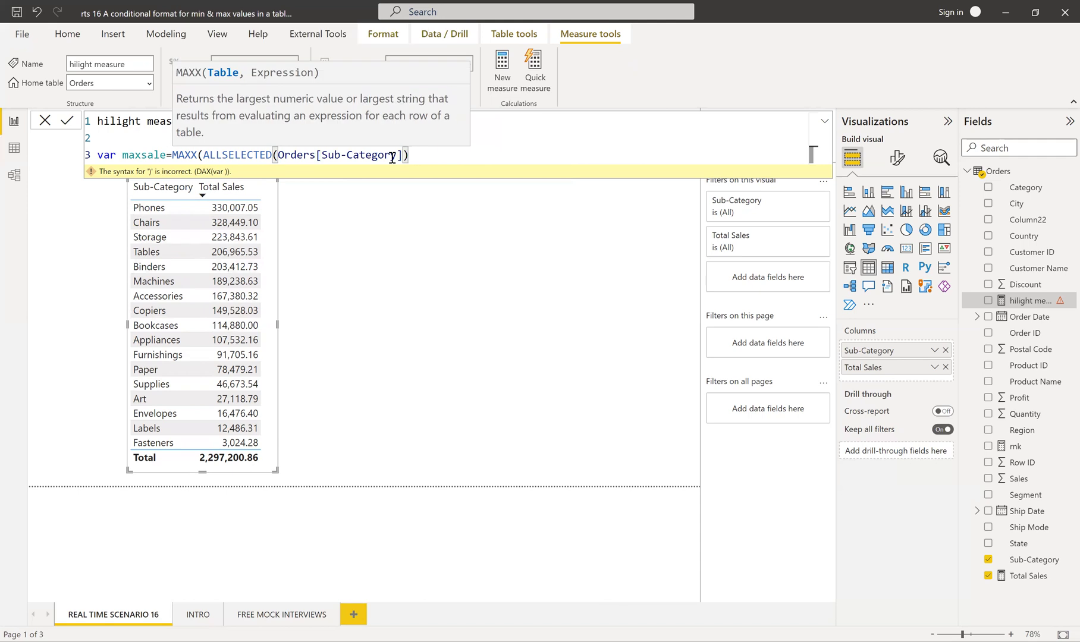
Use the rnk measure as the MAXX expression and close the maxsale definition.
type(",")
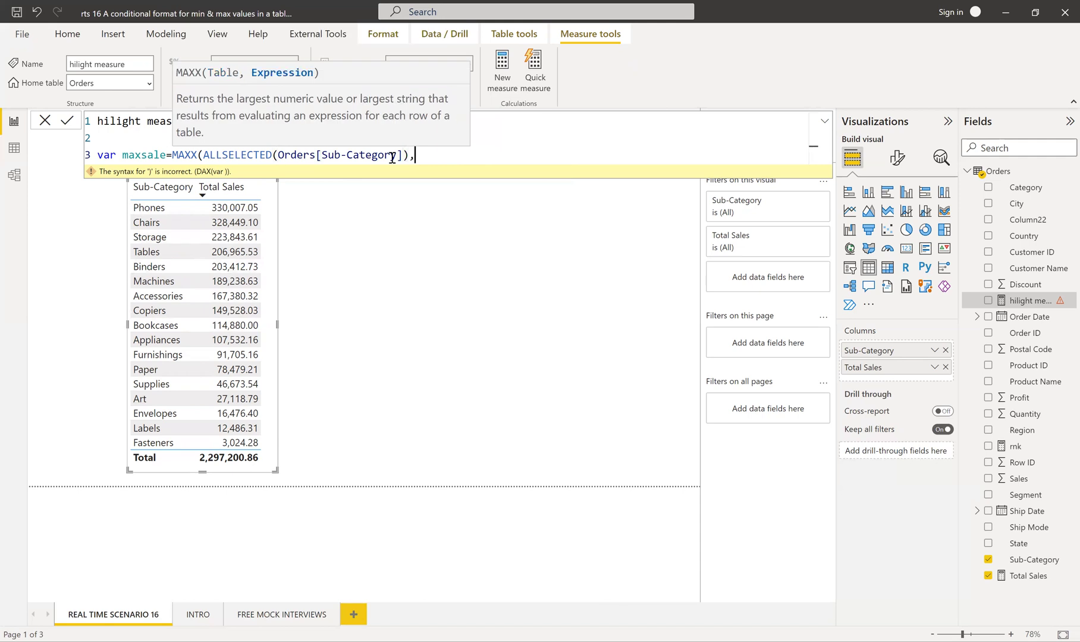
type("ra")
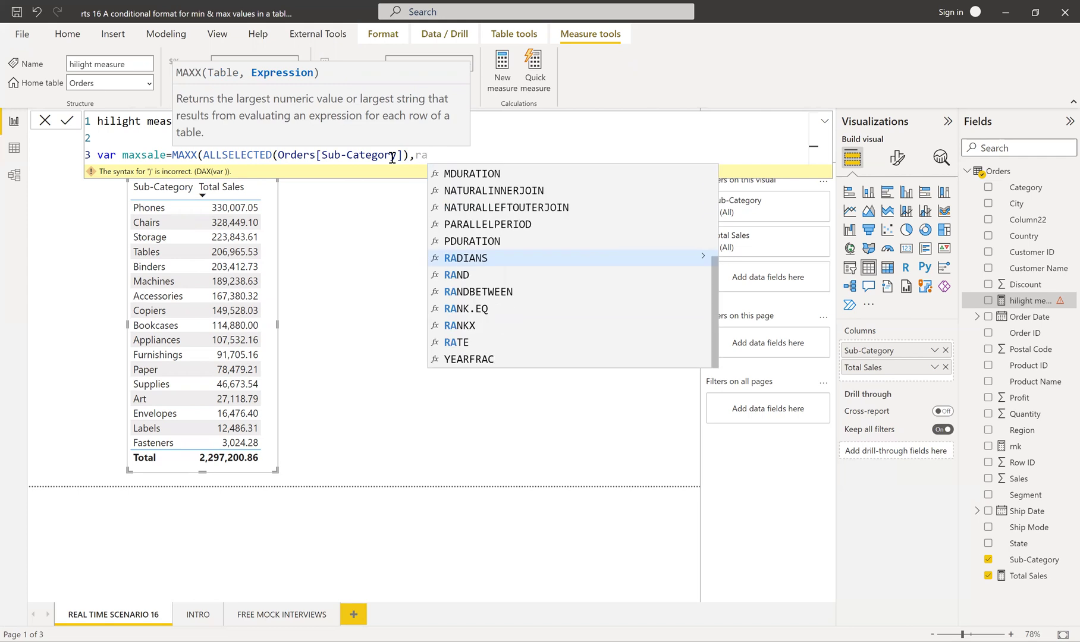
key("BackSpace")
key("BackSpace")
type("ar")
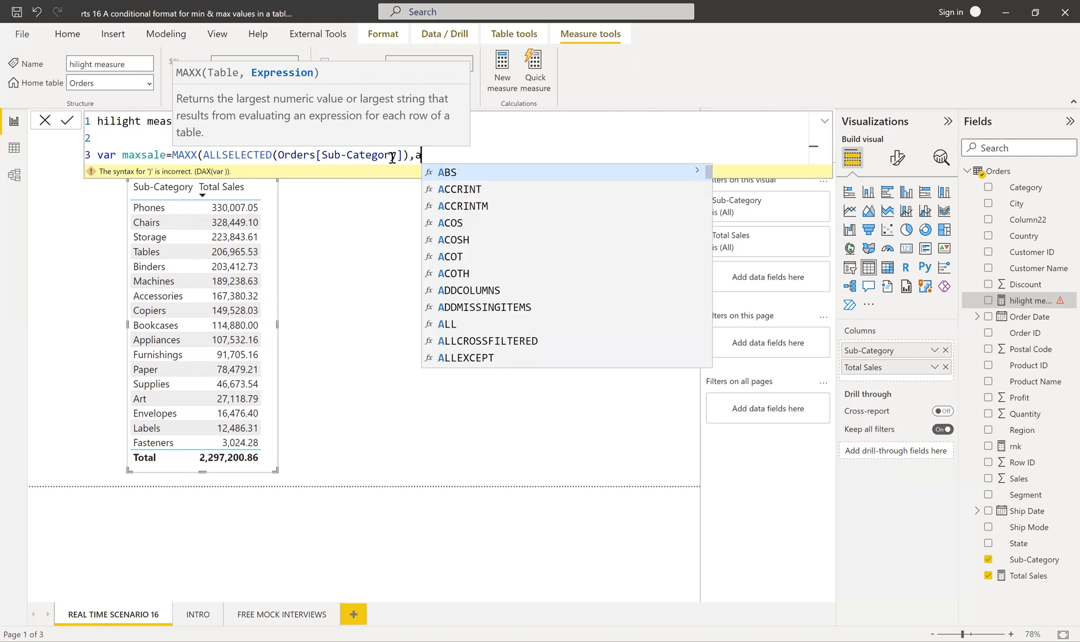
type("k")
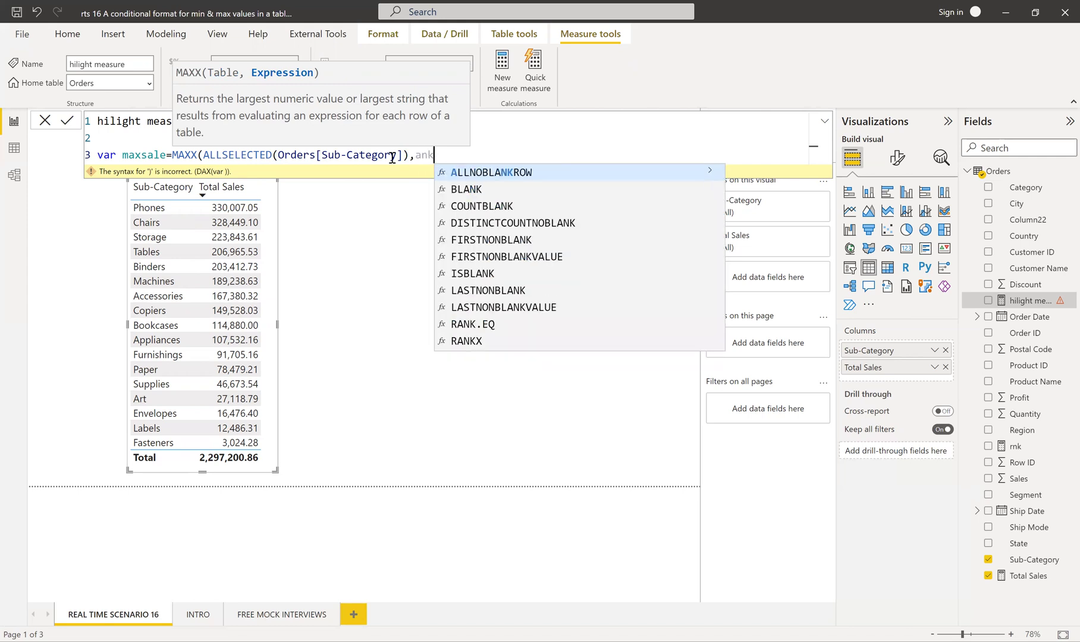
key("BackSpace")
key("BackSpace")
key("BackSpace")
type("rn")
left_click(455, 174)
type(")")
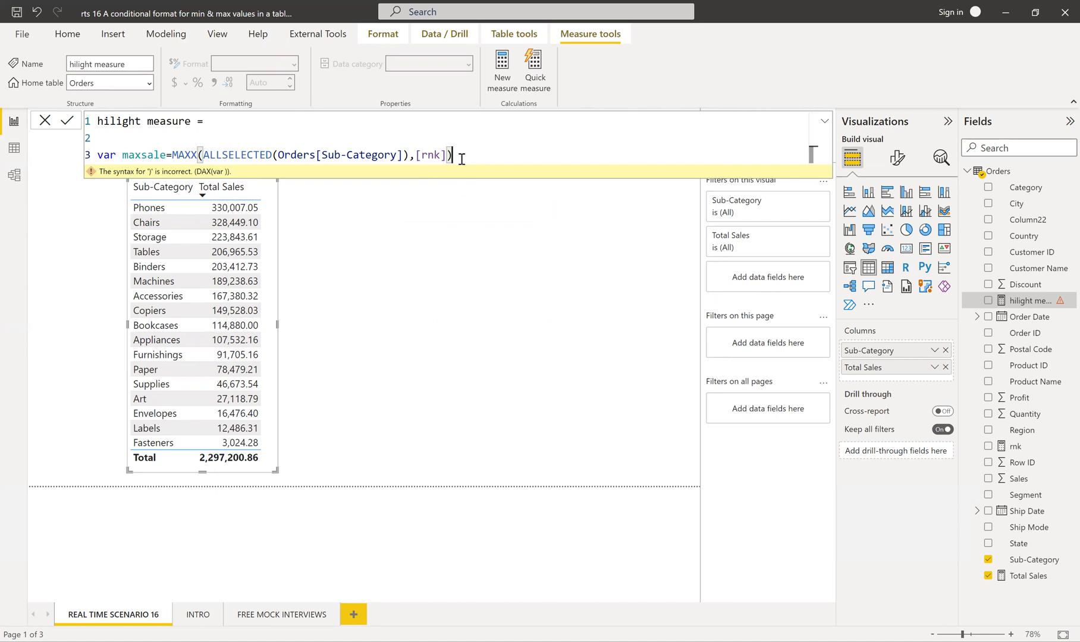
Declare a second variable named minsale on a new line and rename the maxsale variable to maxrnk.
key("shift+Return")
type("var")
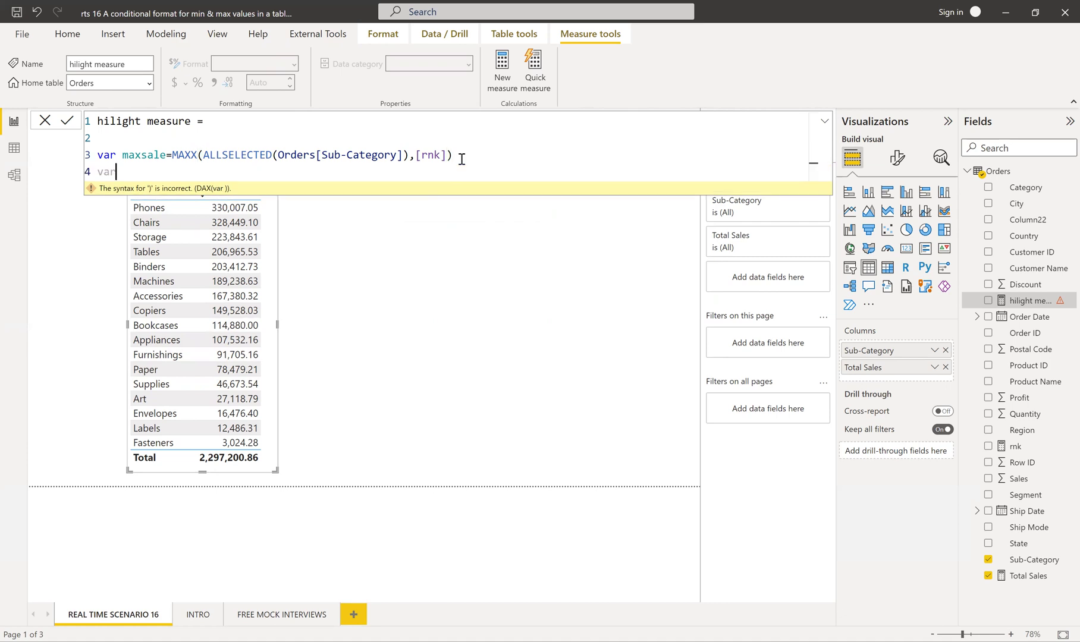
type(" minsale")
left_click(166, 156)
key("BackSpace")
key("BackSpace")
key("BackSpace")
key("BackSpace")
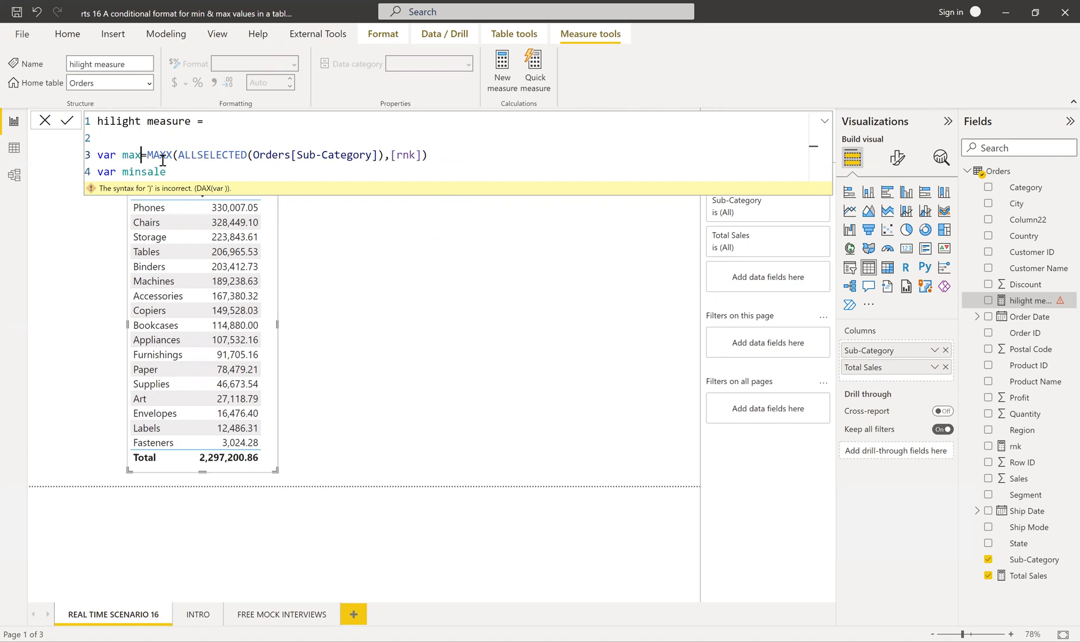
type("rnk")
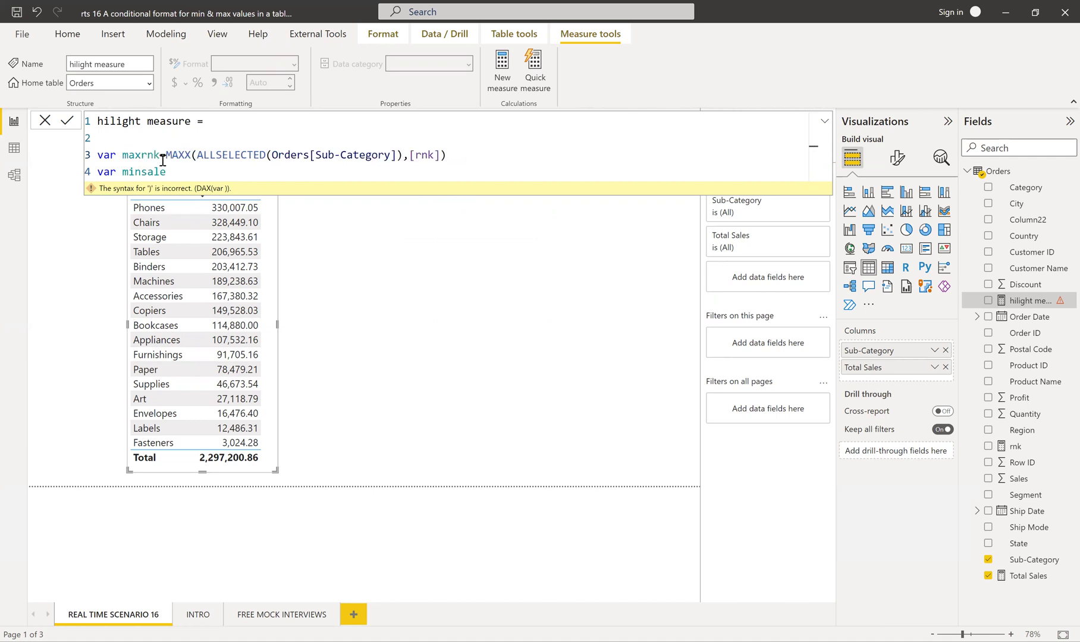
Rename the minsale variable to minrnk and begin its definition with the MINX function.
left_click(172, 174)
key("BackSpace")
key("BackSpace")
key("BackSpace")
key("BackSpace")
type("rnk=min")
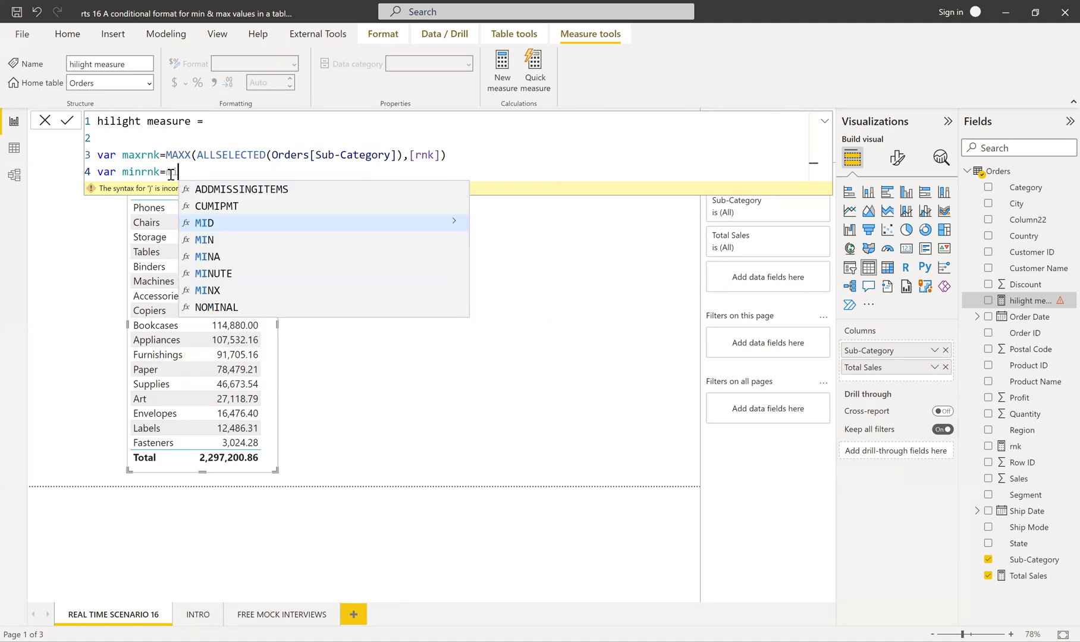
type("x")
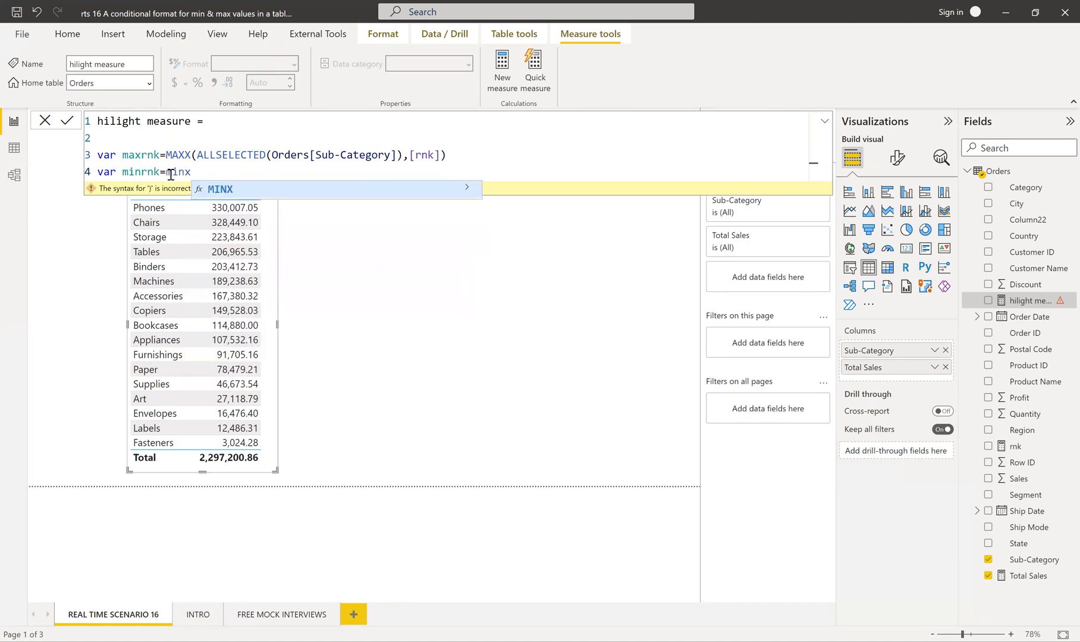
type("(s")
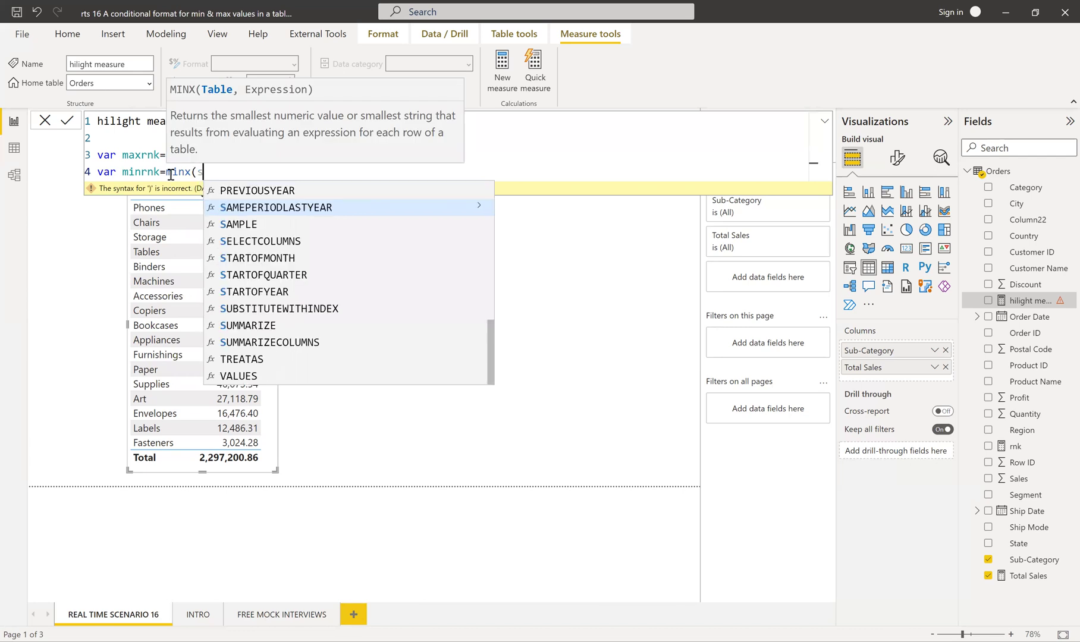
Complete the minrnk MINX with ALLSELECTED(Orders[Sub-Category]) as its table and the rnk measure as its expression.
key("BackSpace")
type("all")
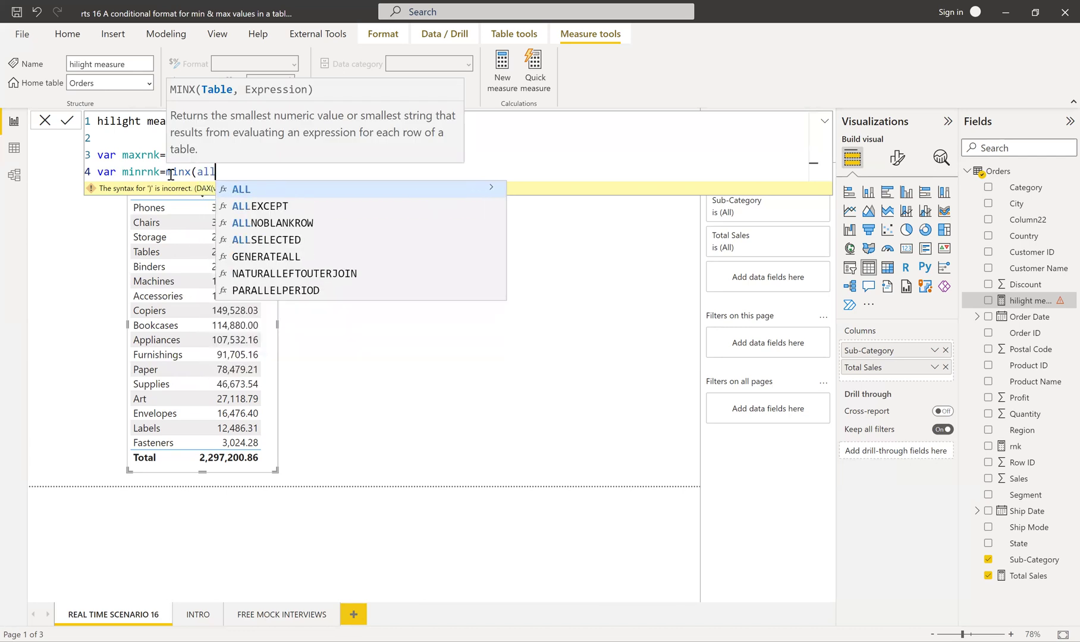
left_click(271, 239)
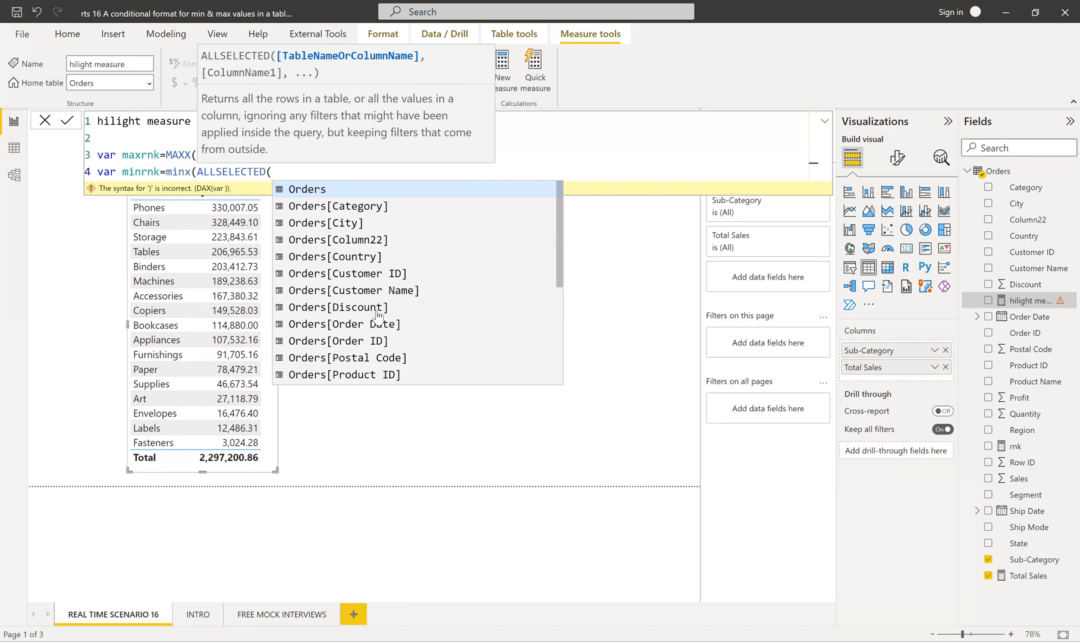
scroll(381, 330, "down", 4)
left_click(357, 375)
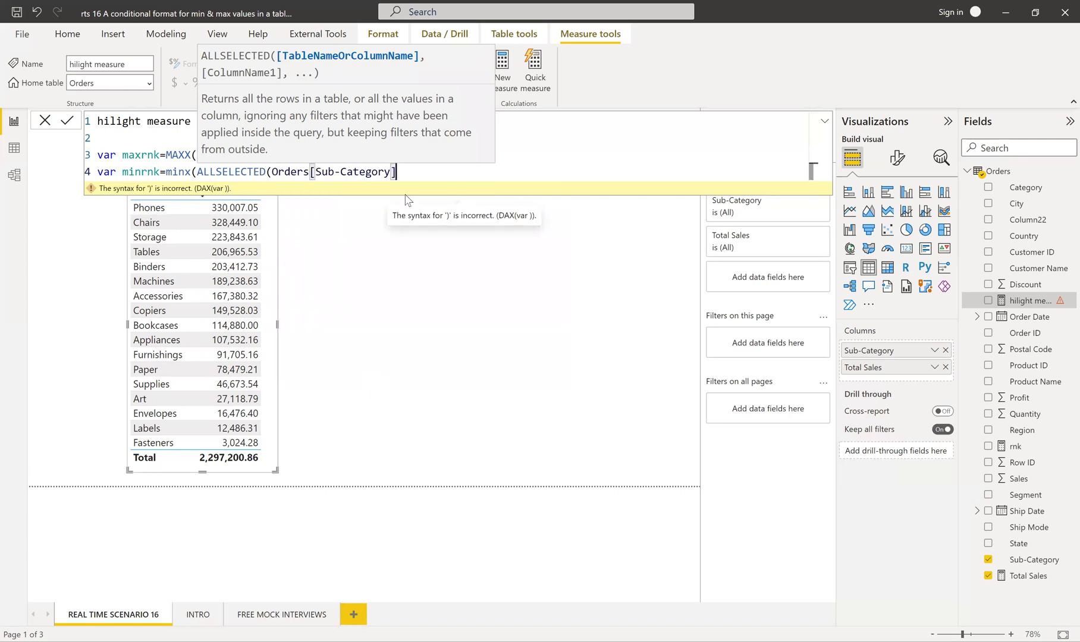
type("),")
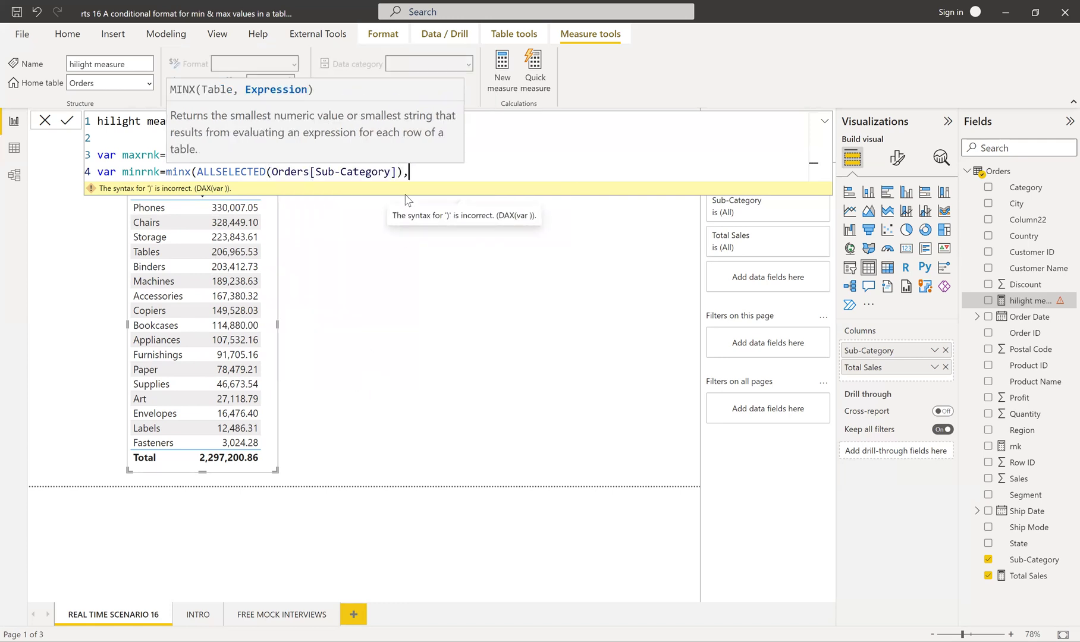
type("rnk")
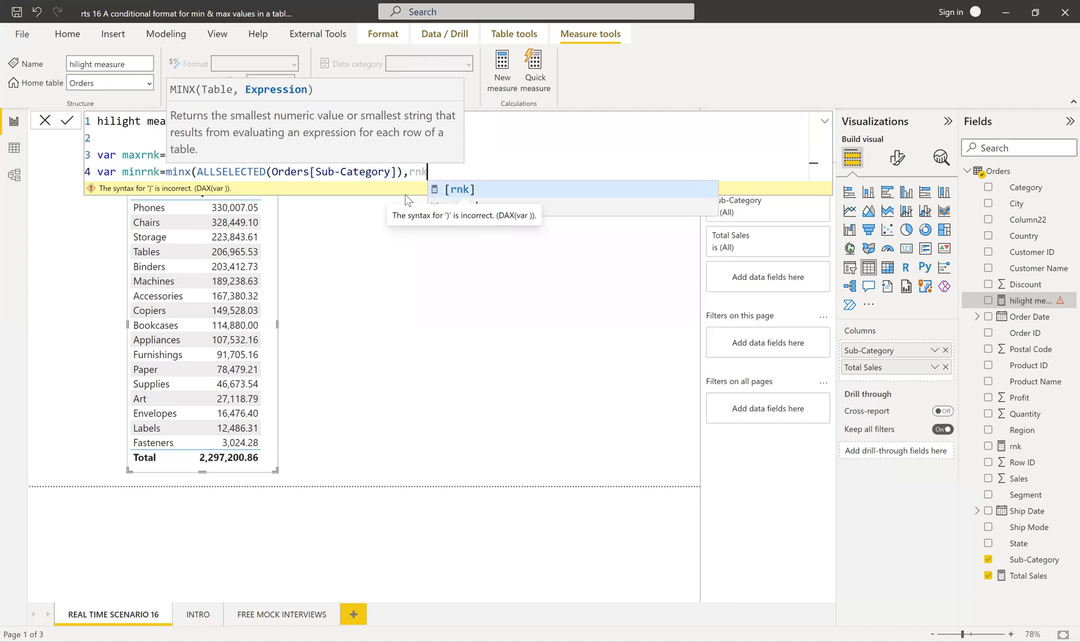
key("Tab")
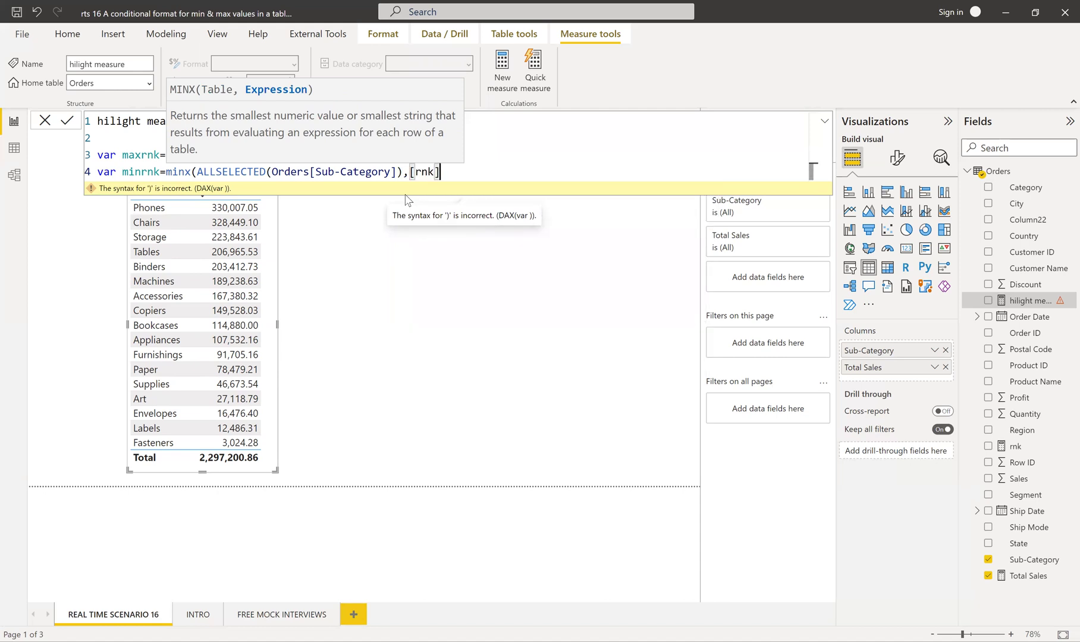
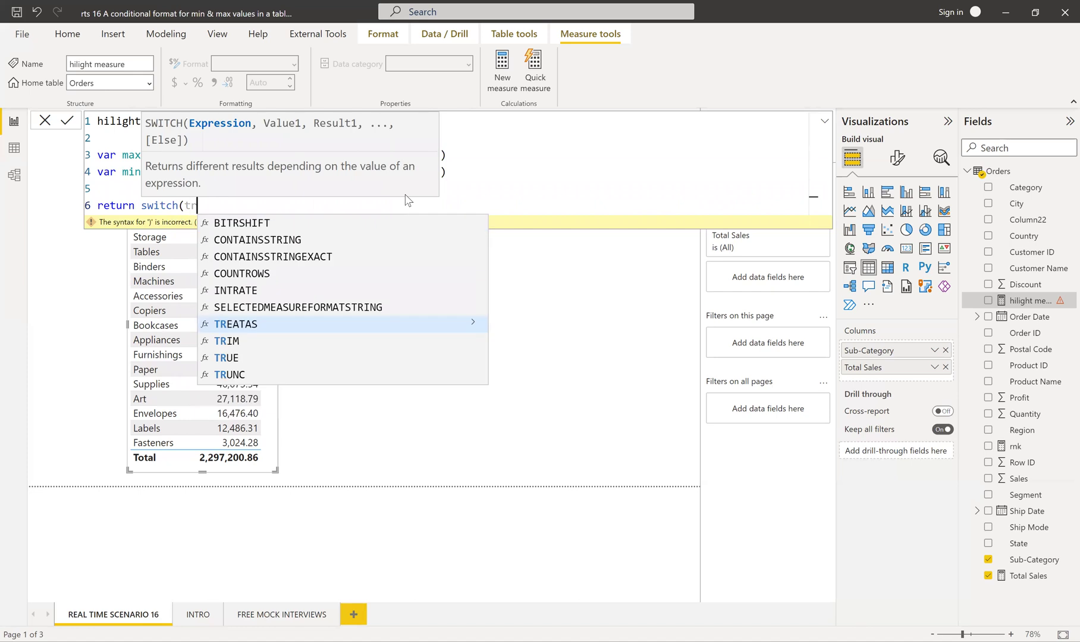
Begin the return SWITCH with TRUE() as its expression and [rnk]=minrnk as its first condition.
type("()")
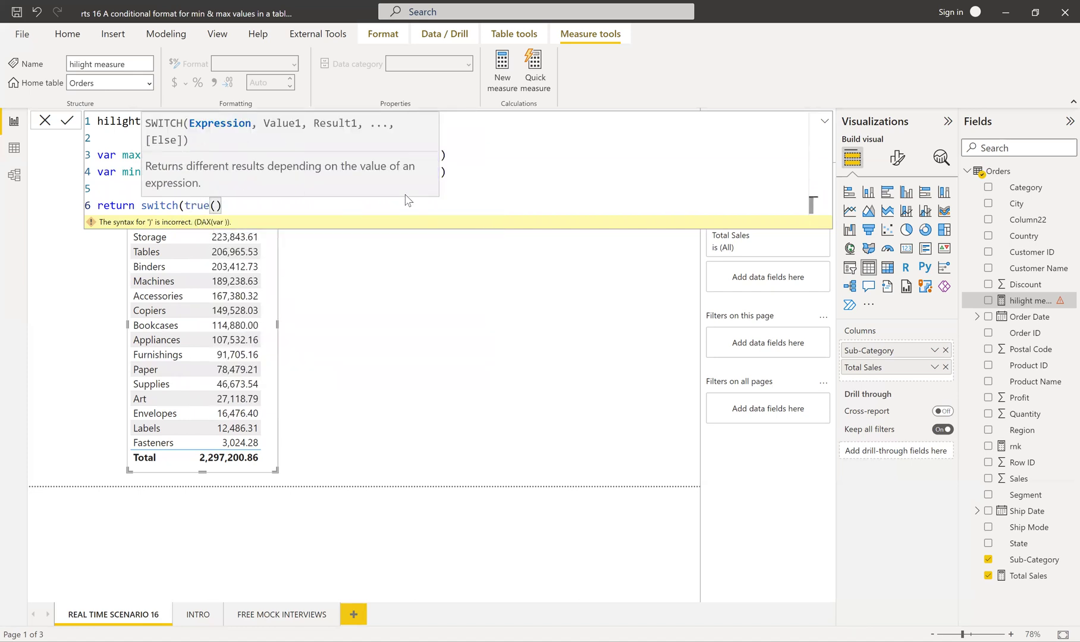
type(",")
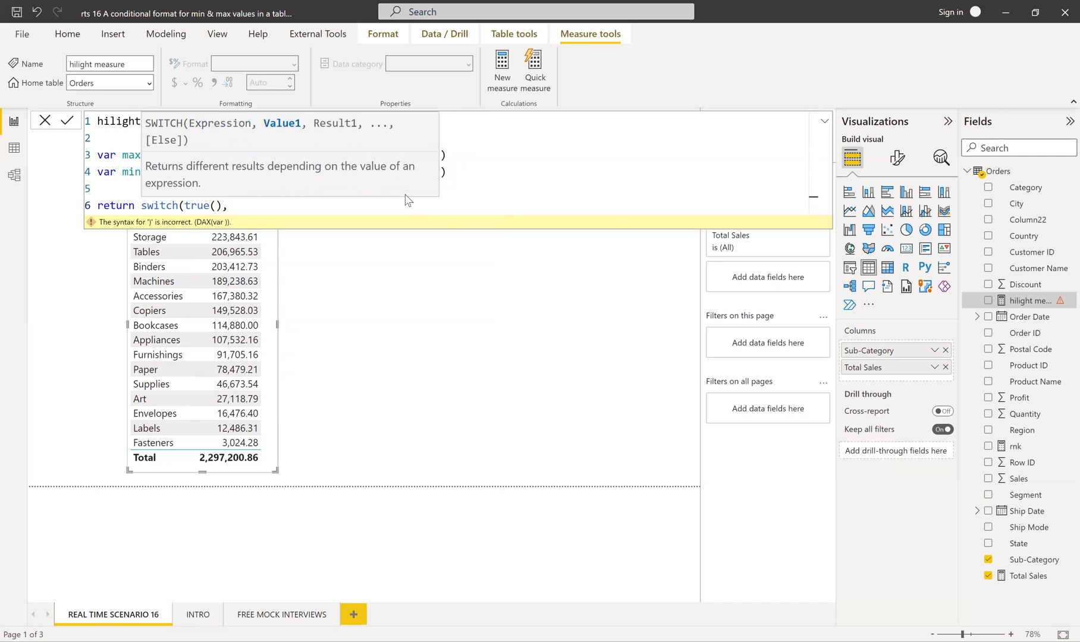
type("rnk")
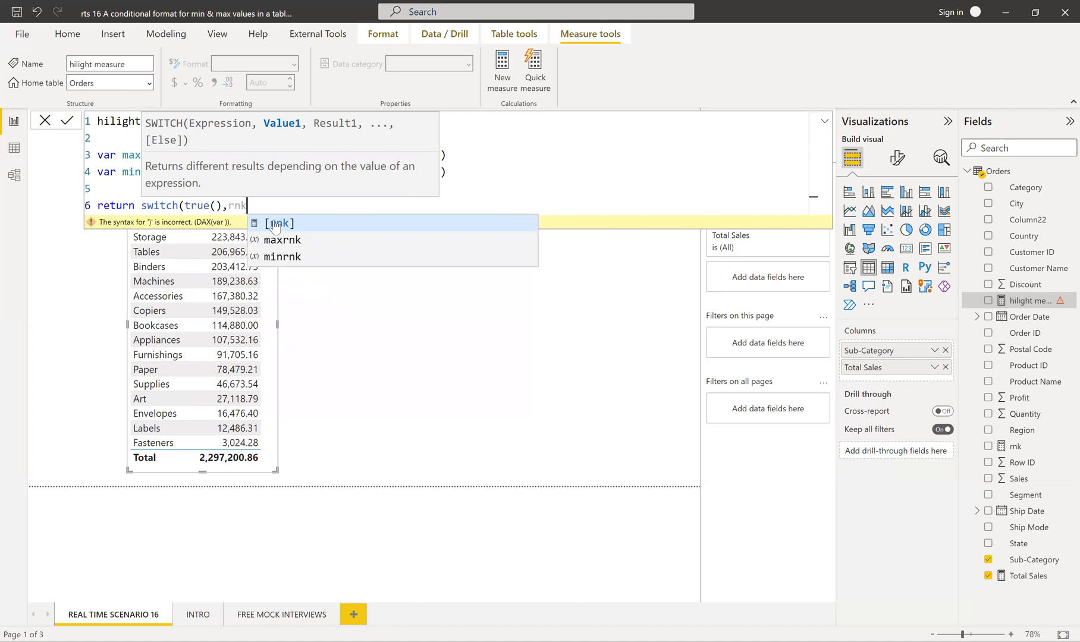
key("Tab")
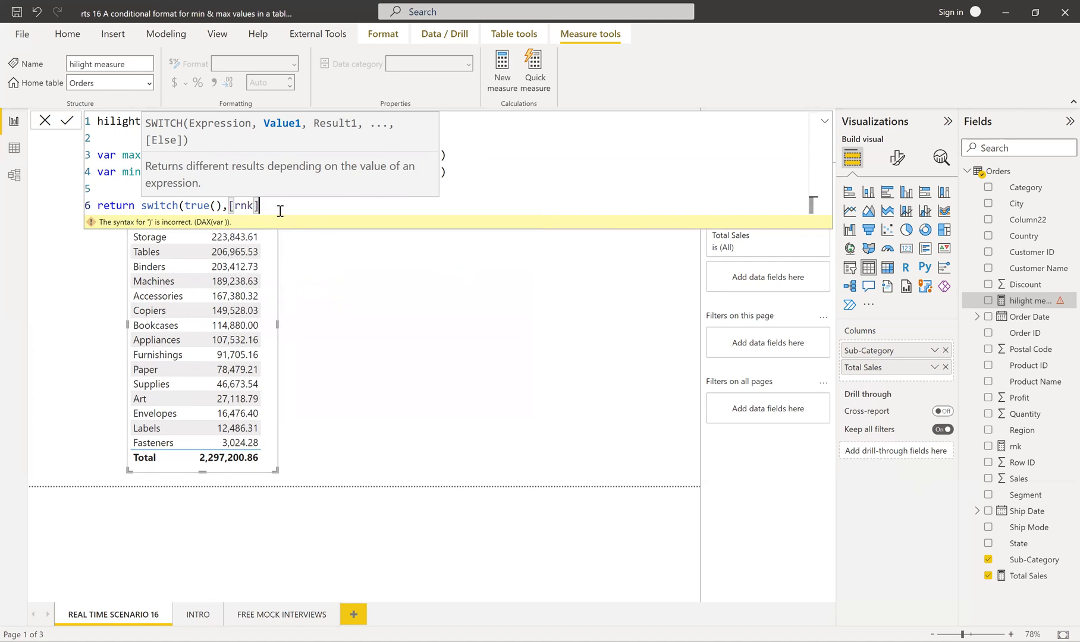
type("=ma")
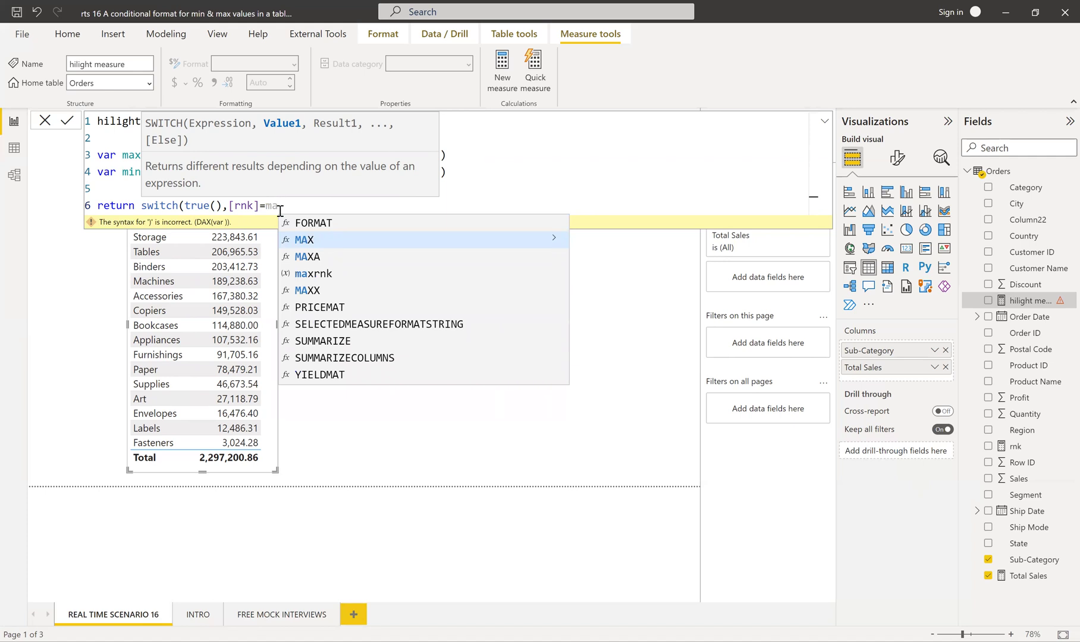
key("BackSpace")
key("BackSpace")
type("mi")
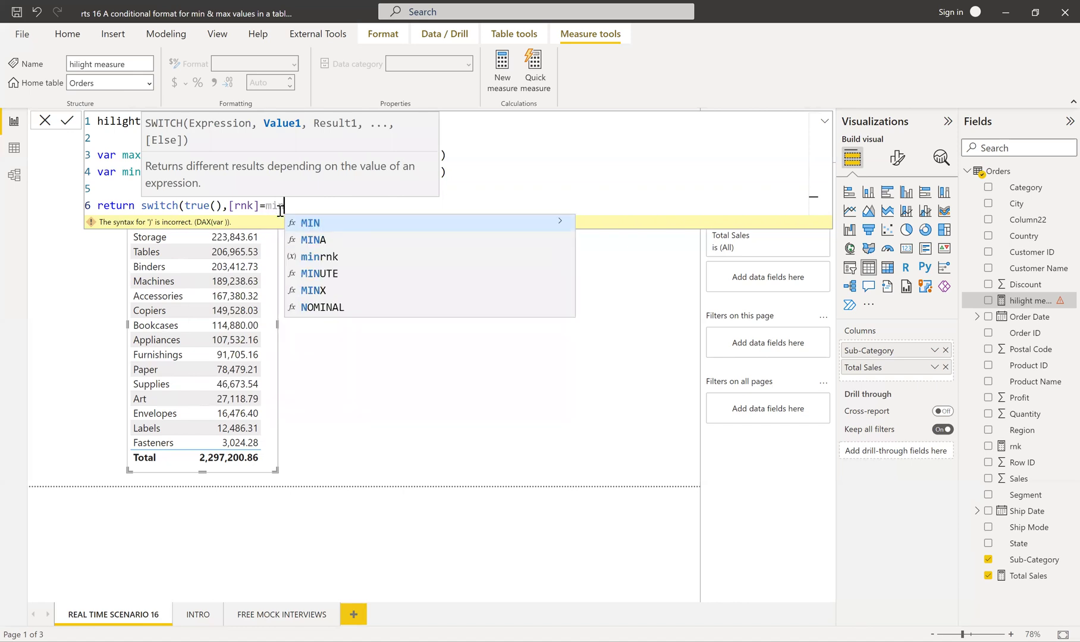
type("nrnk")
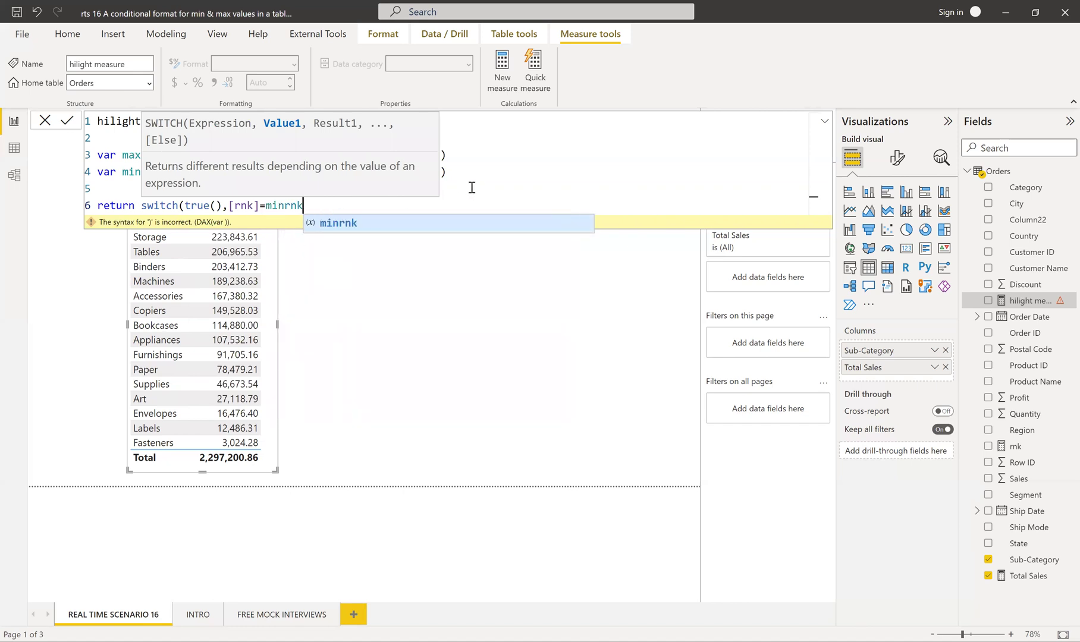
key("Escape")
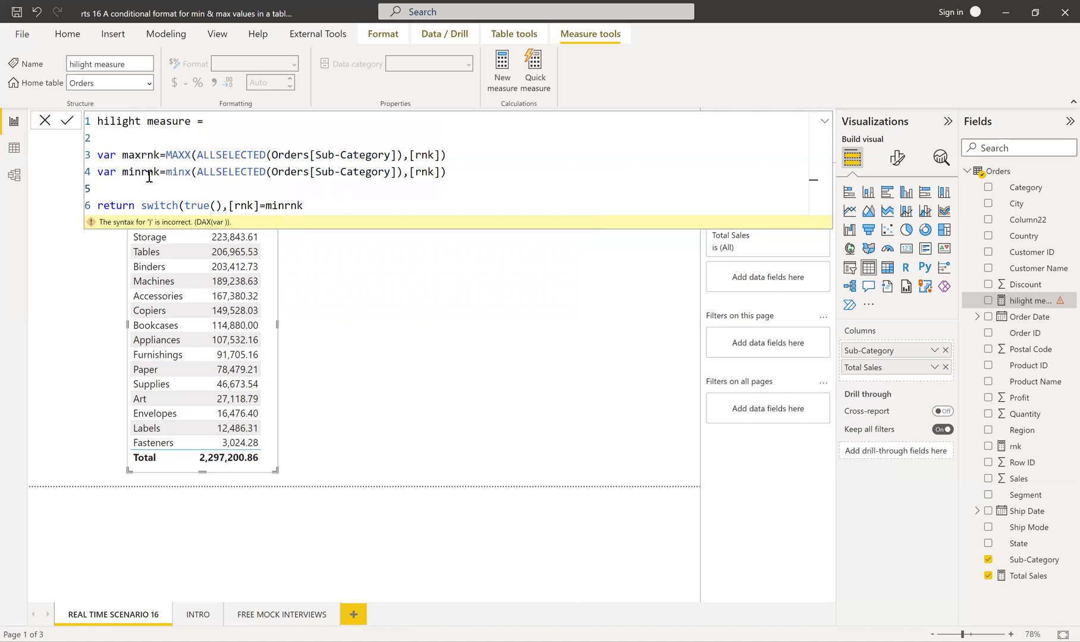
left_click(313, 207)
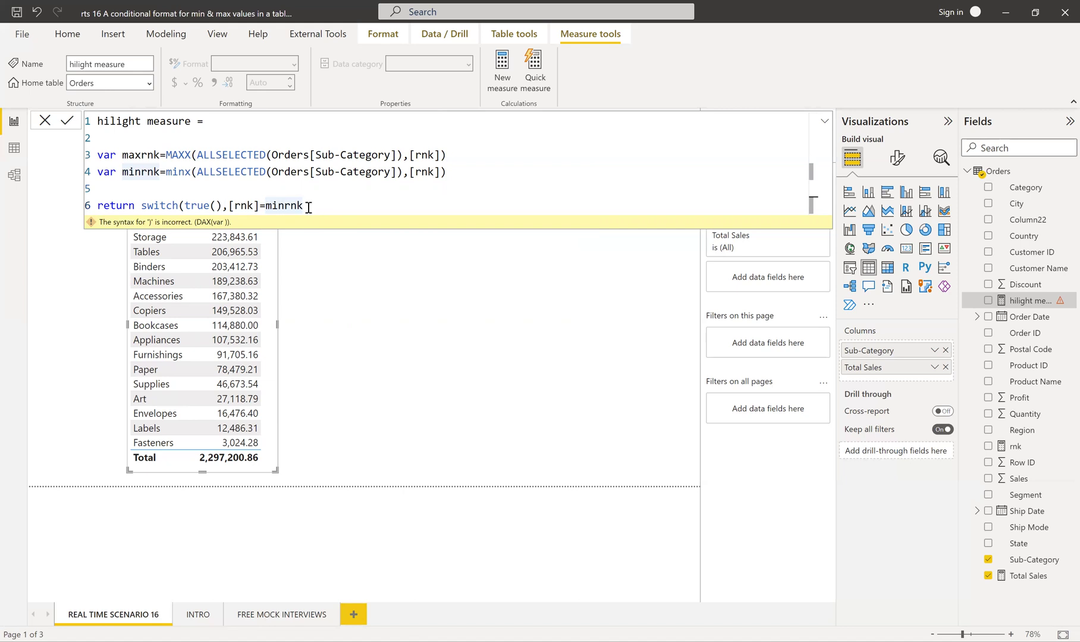
Make "orange" the SWITCH result for the minrnk condition.
type("=")
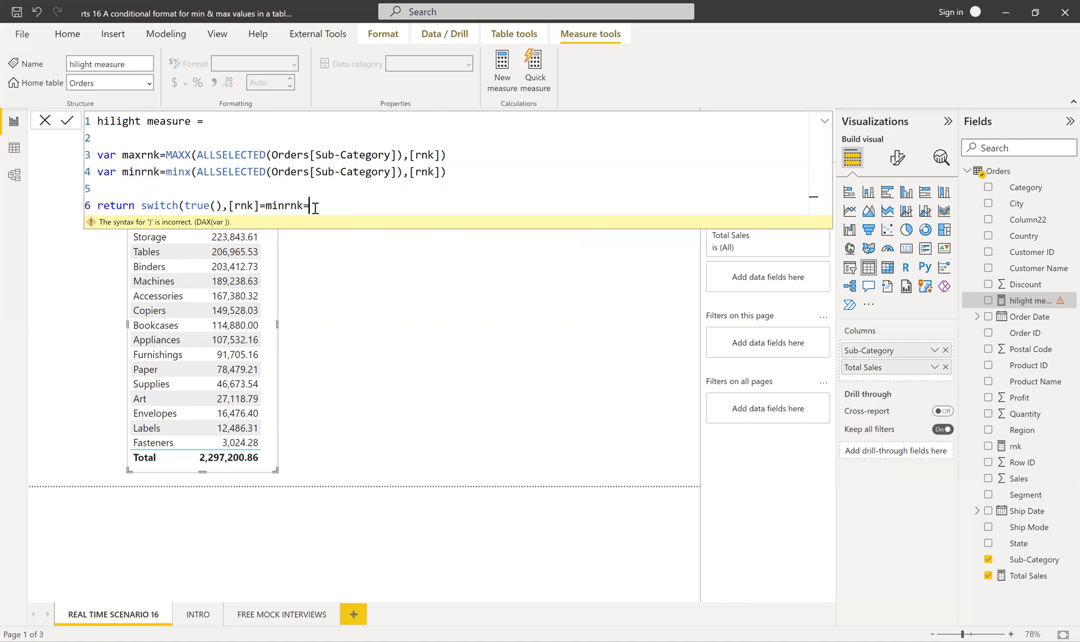
key("BackSpace")
type(",")
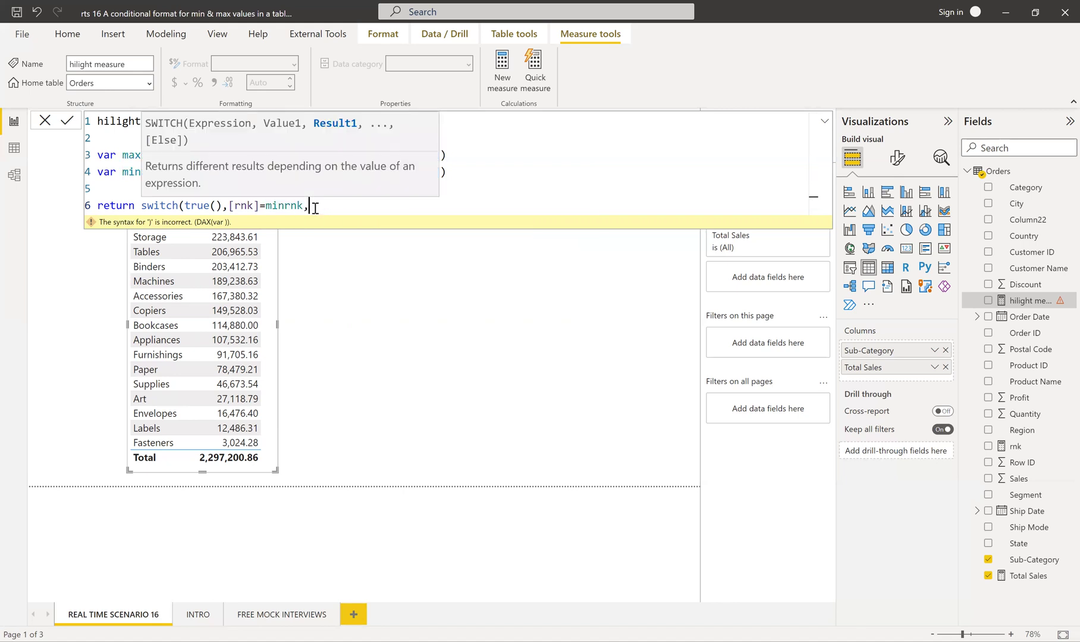
type("\"orange")
type("\"")
Add [rnk]=maxrnk as the second condition of the SWITCH.
type(".")
type("rnk")
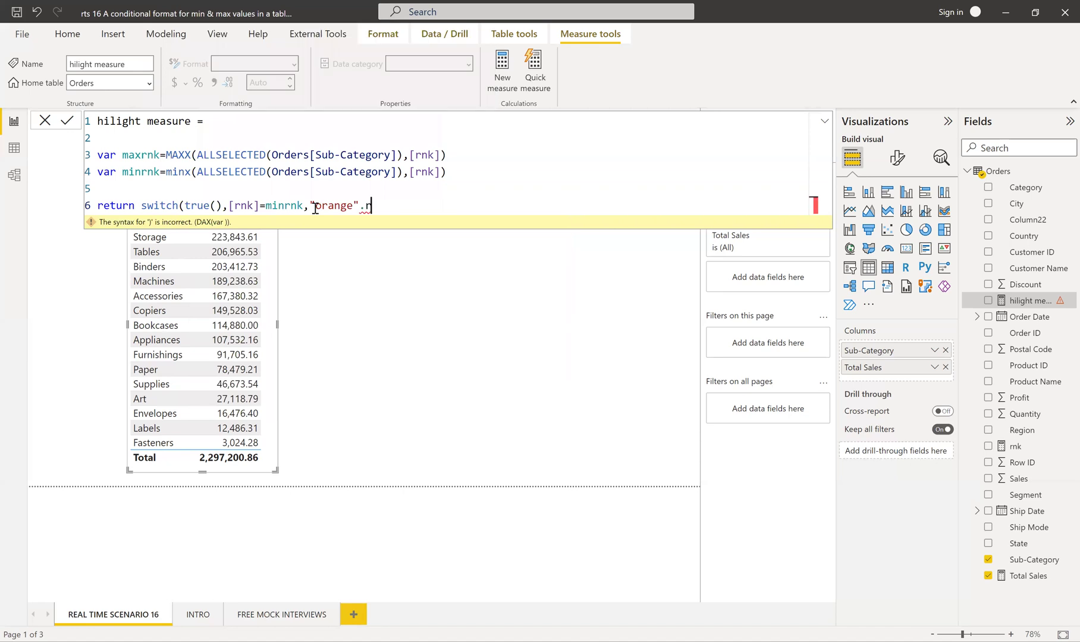
key("BackSpace")
key("BackSpace")
key("BackSpace")
key("BackSpace")
type(",")
type("rnk")
key("Tab")
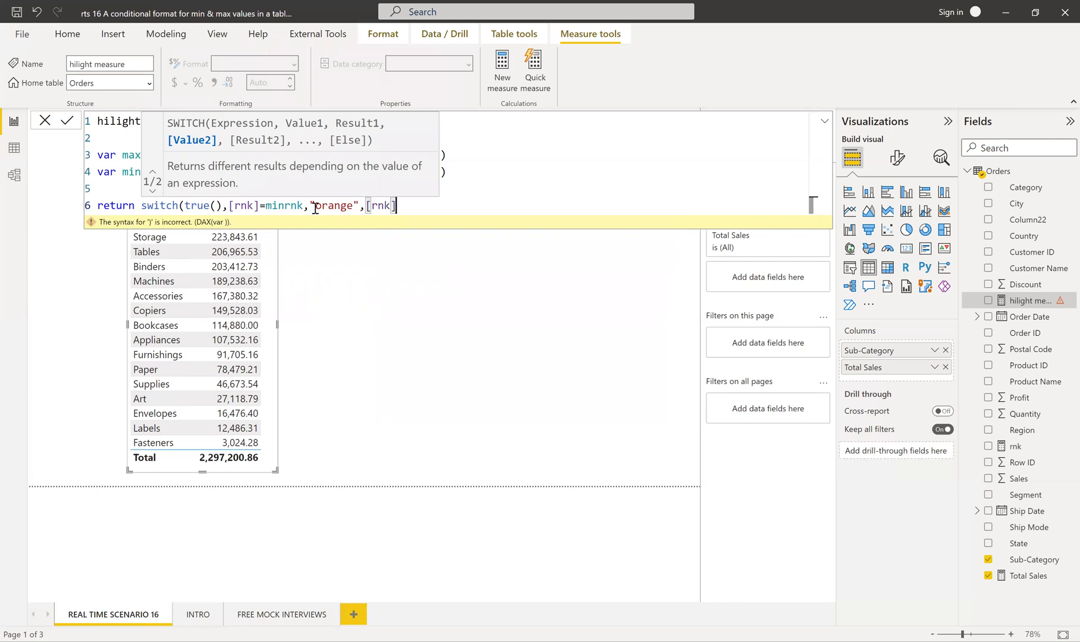
type("=maxrnk")
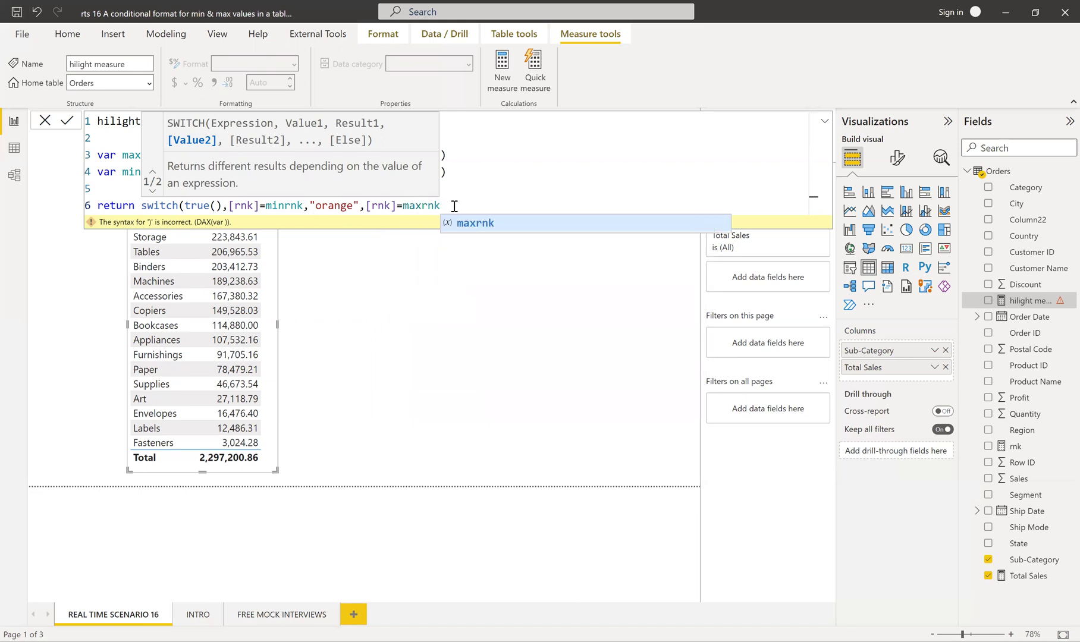
left_click(441, 157)
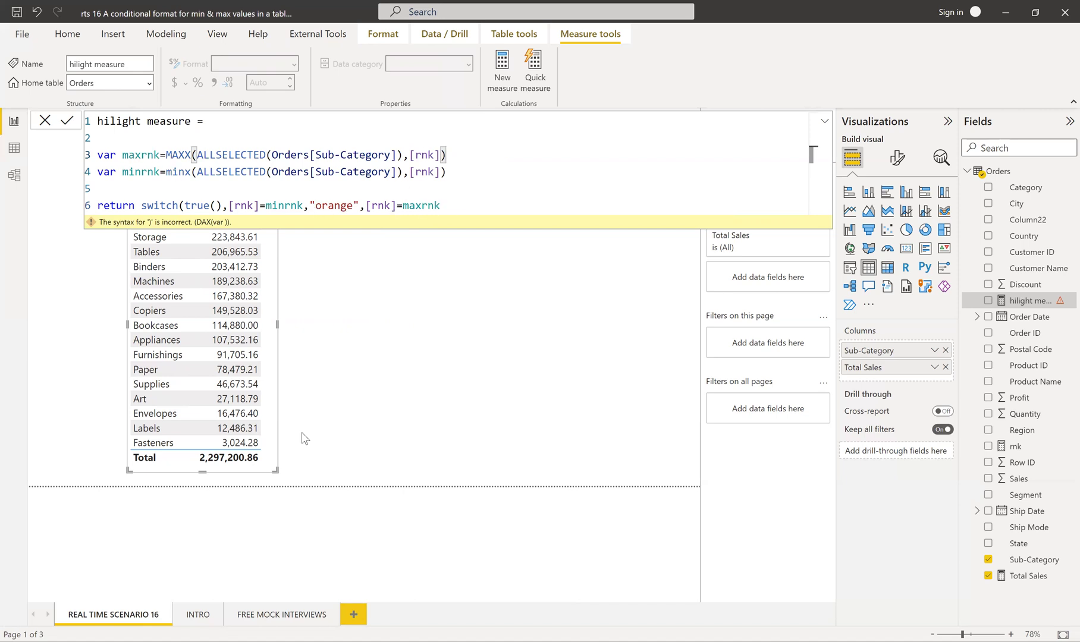
Make "lightgreen" the result for the maxrnk condition, close the SWITCH and commit the hilight measure.
left_click(456, 210)
type(",")
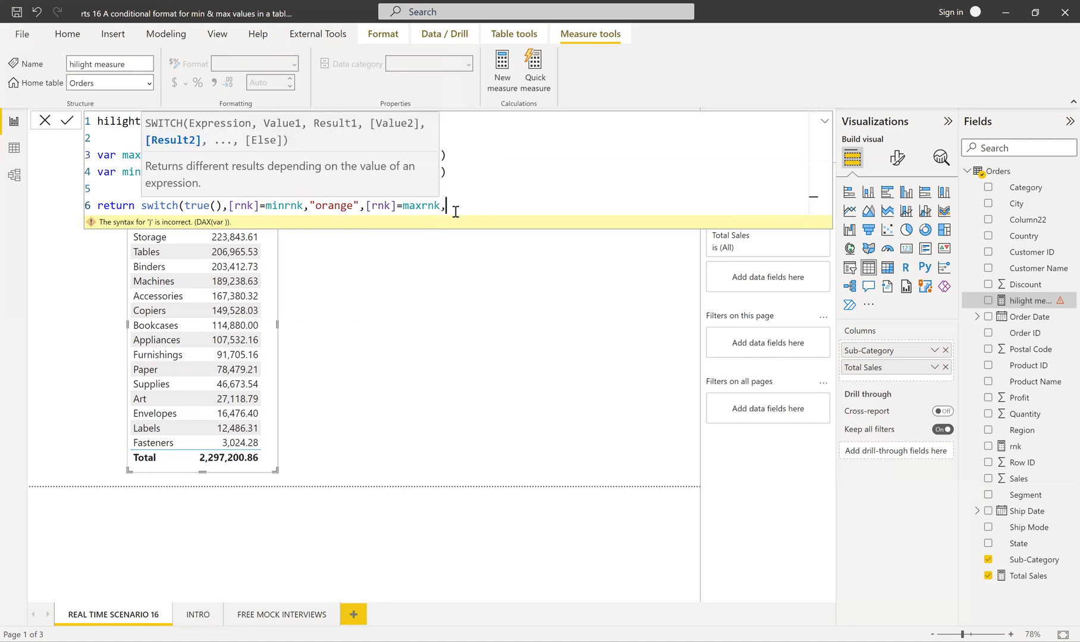
type("\"lightgreen\")")
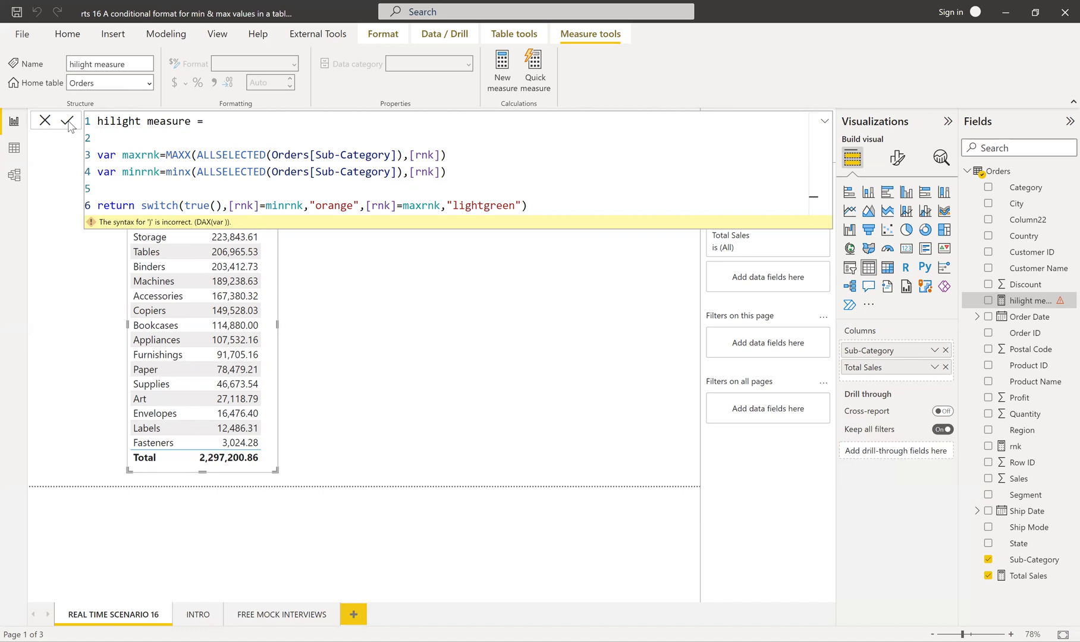
left_click(67, 121)
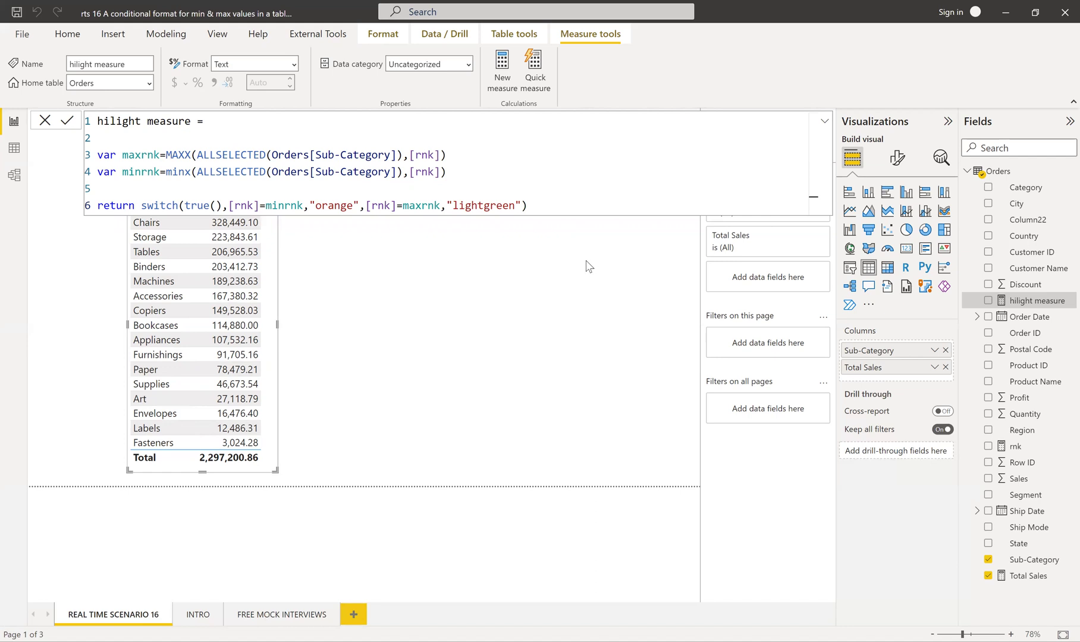
left_click(607, 268)
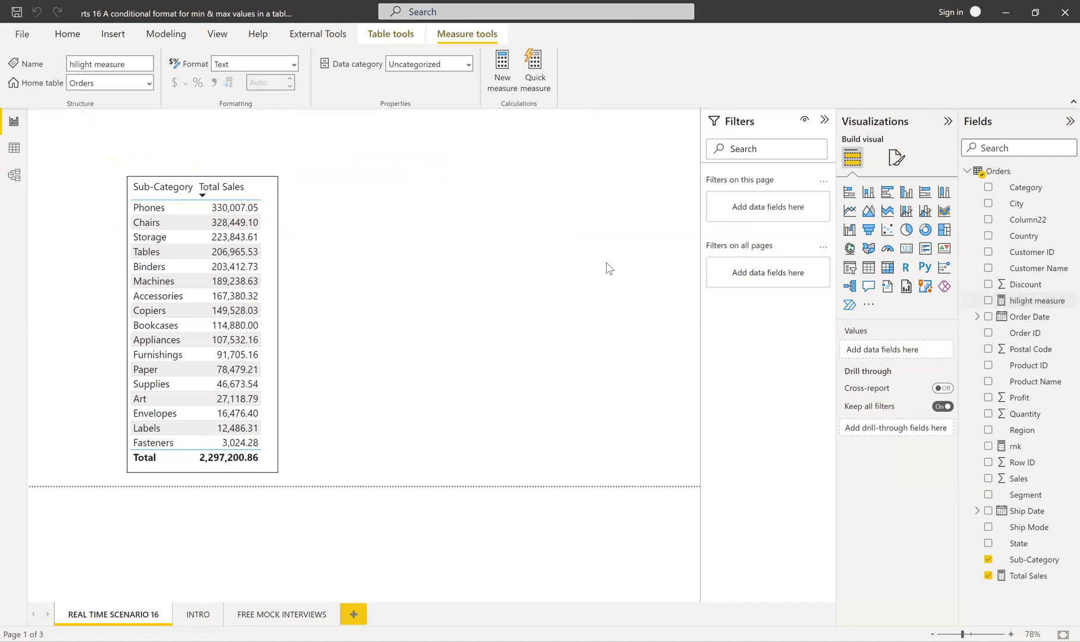
Open background color conditional formatting for the table's Total Sales column and set its format style to Field value.
left_click(274, 340)
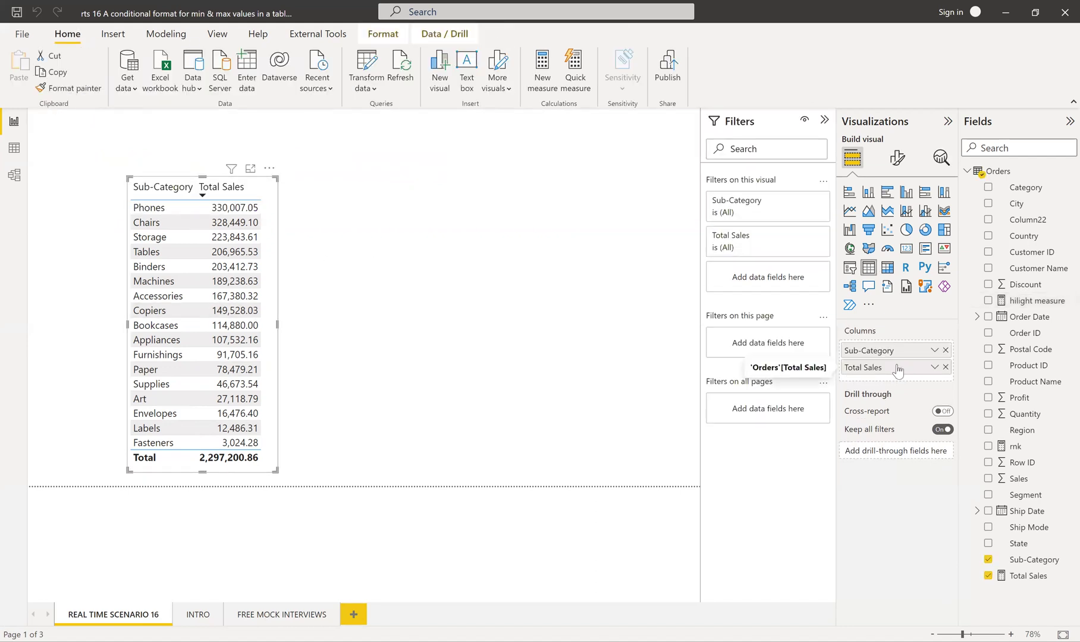
right_click(911, 368)
mouse_move(993, 434)
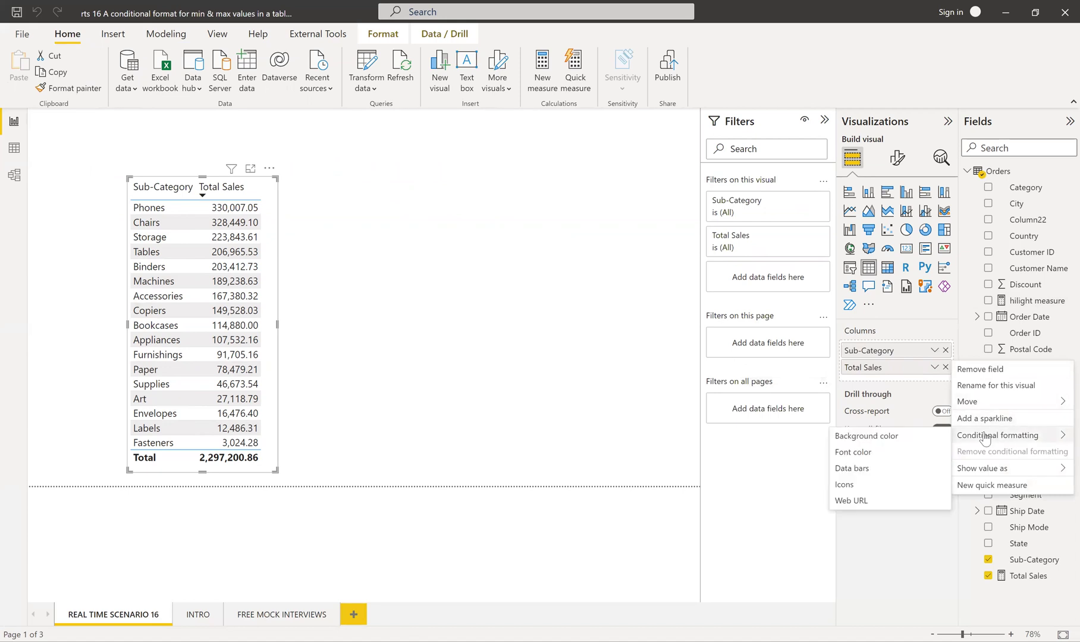
left_click(847, 439)
left_click(301, 172)
left_click(263, 238)
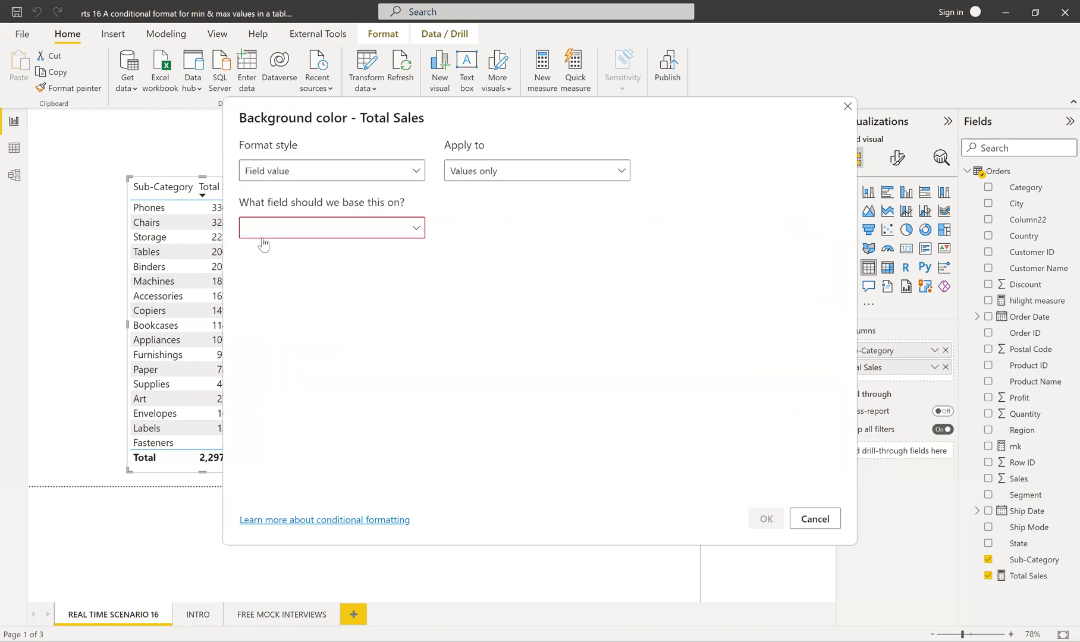
Base the Total Sales background color on the hilight measure and apply the formatting.
left_click(292, 234)
left_click(249, 276)
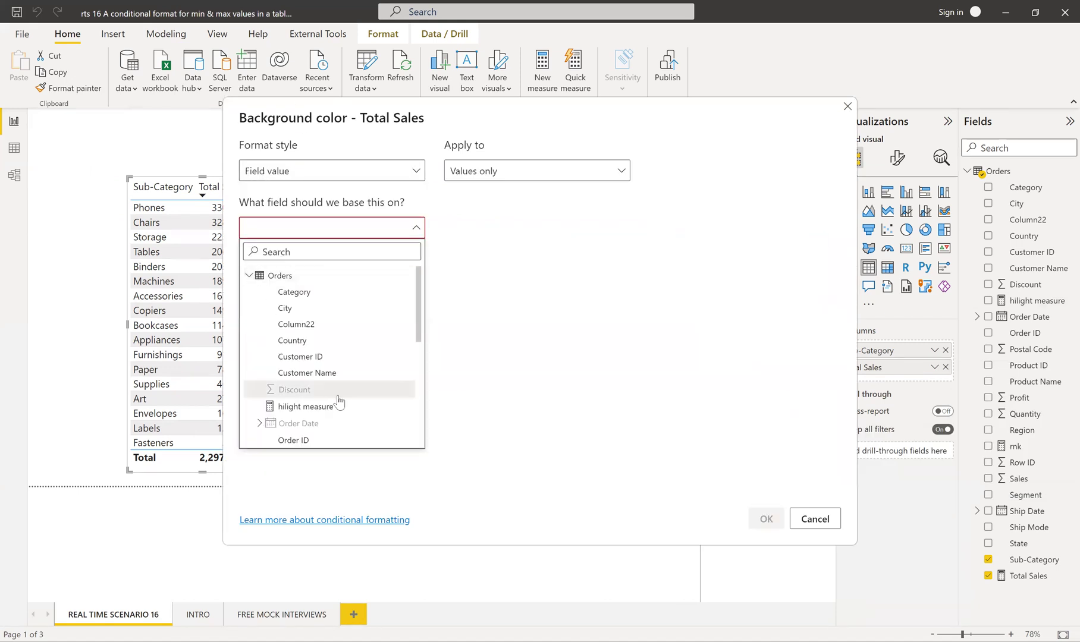
left_click(312, 406)
left_click(765, 520)
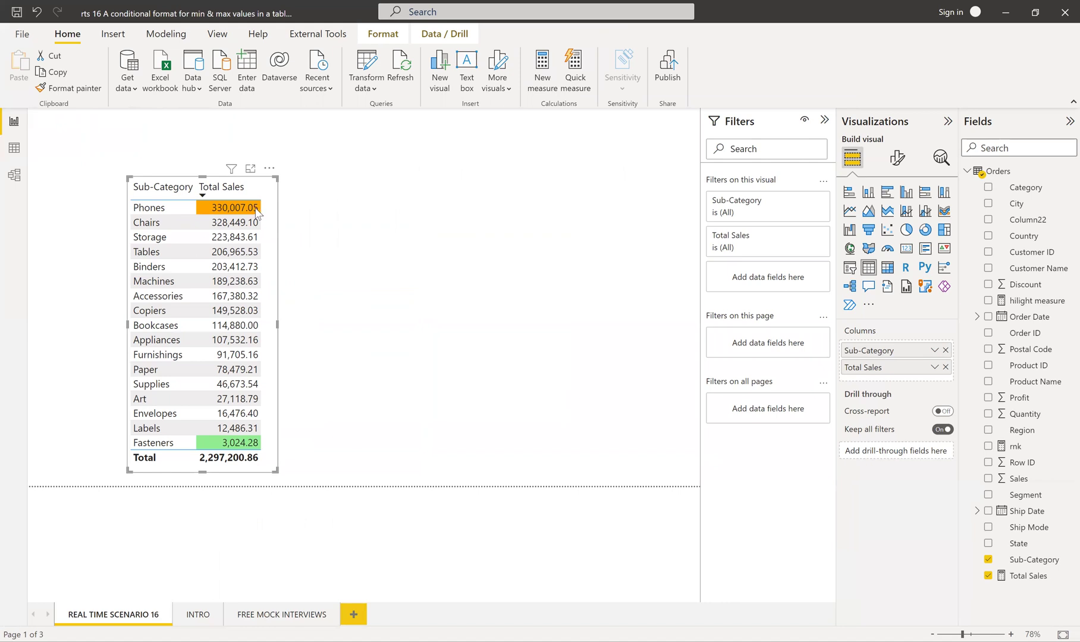
Widen the table visual and add the rnk measure as a column beside Total Sales.
left_click(222, 210)
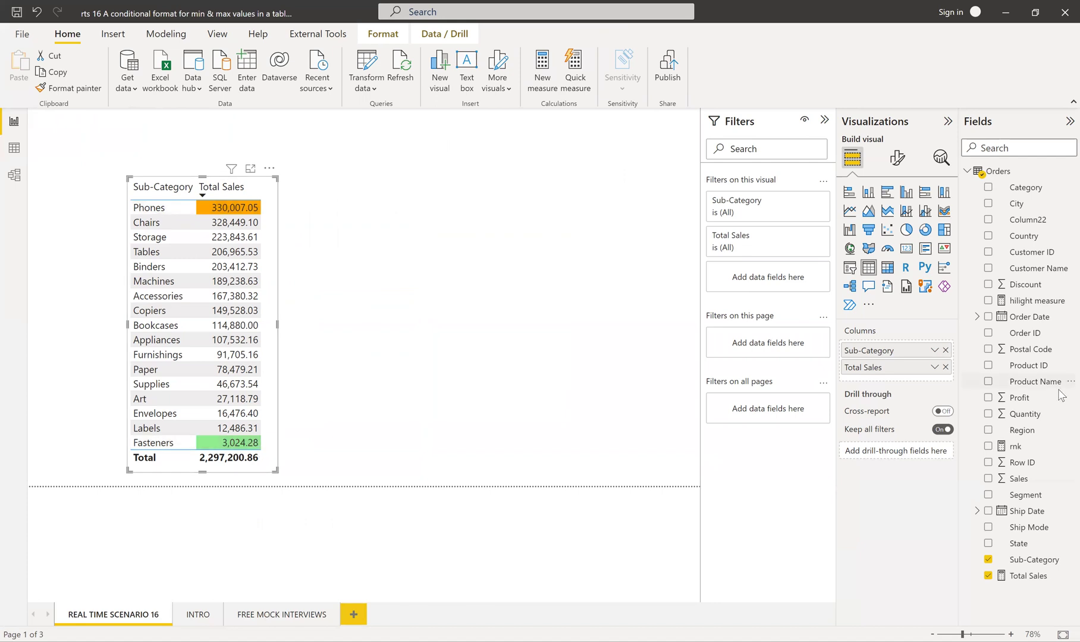
left_click_drag(276, 325, 379, 325)
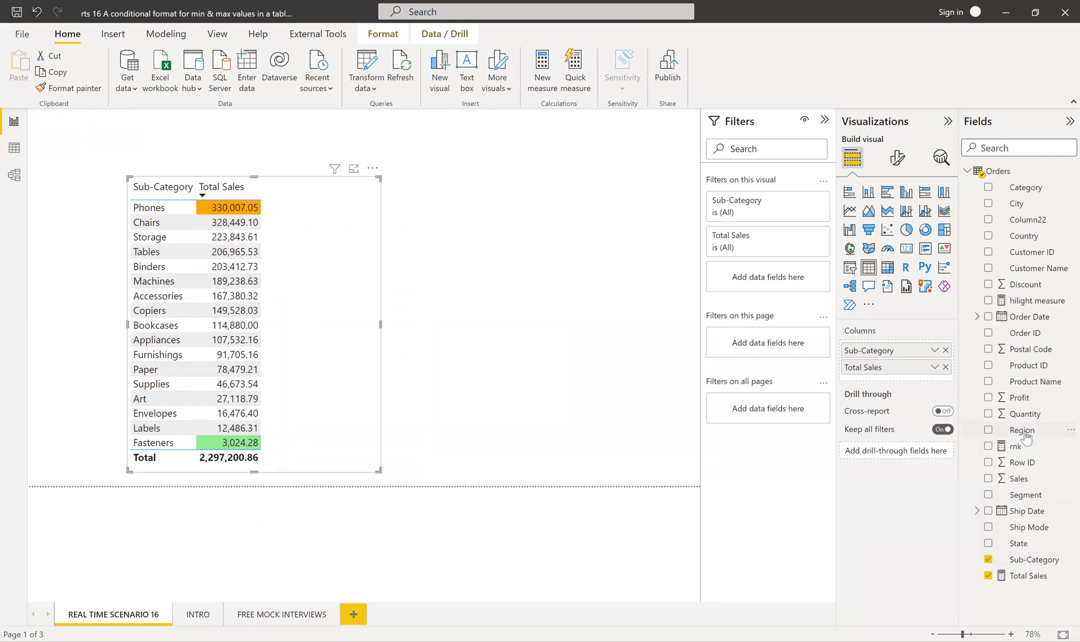
left_click_drag(1016, 447, 300, 428)
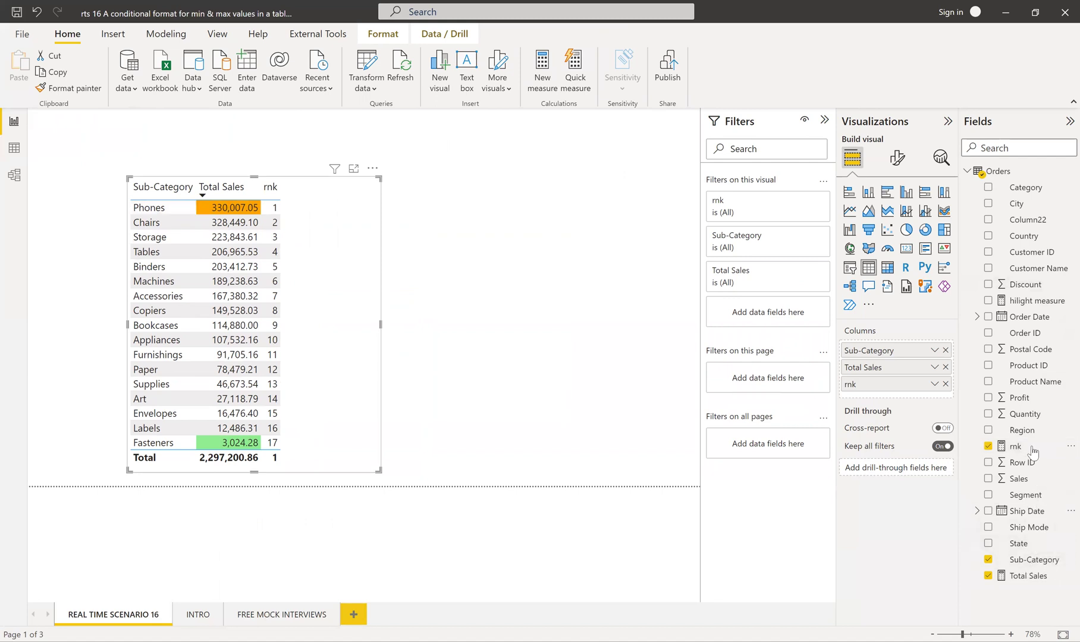
Open the hilight measure's formula to compare its conditions with the rnk column.
left_click(1036, 300)
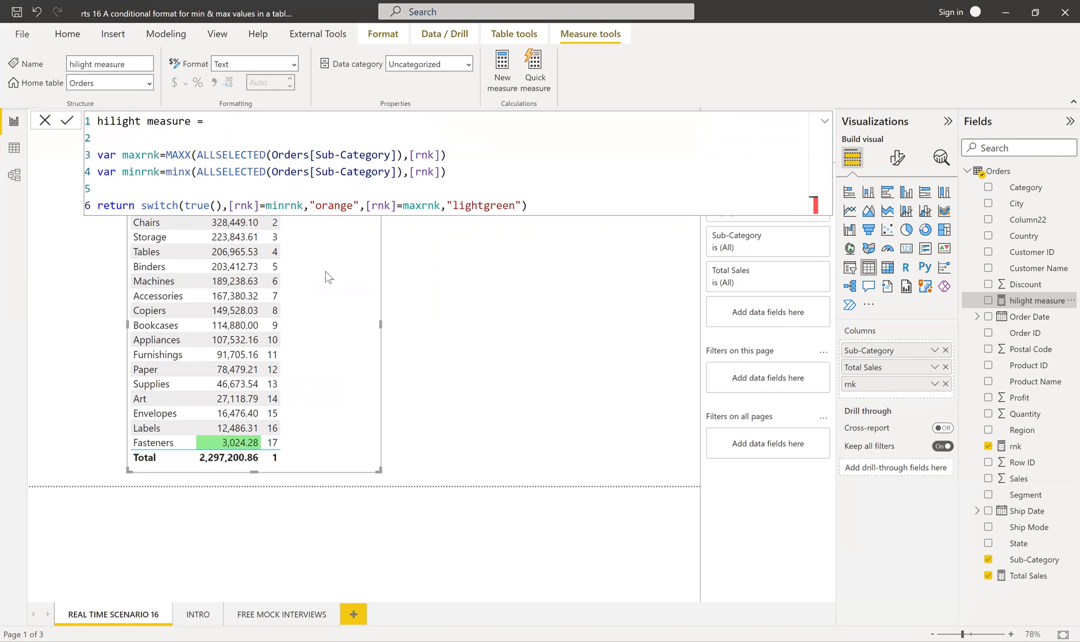
Remove the rnk column from the table and narrow the visual to fit its Sub-Category and Total Sales columns.
left_click(44, 121)
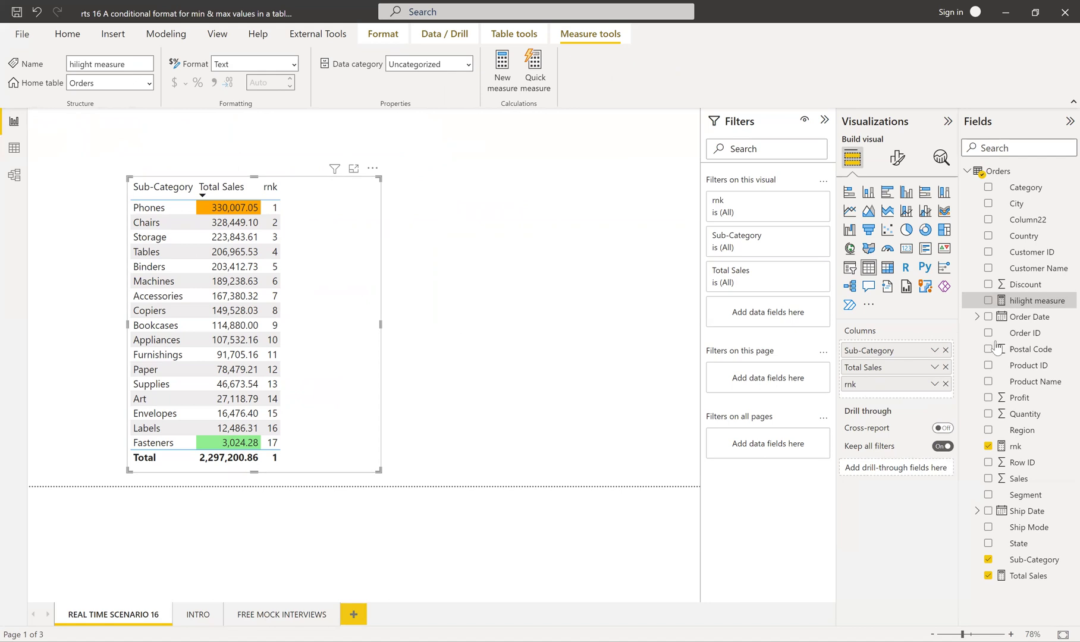
left_click(987, 446)
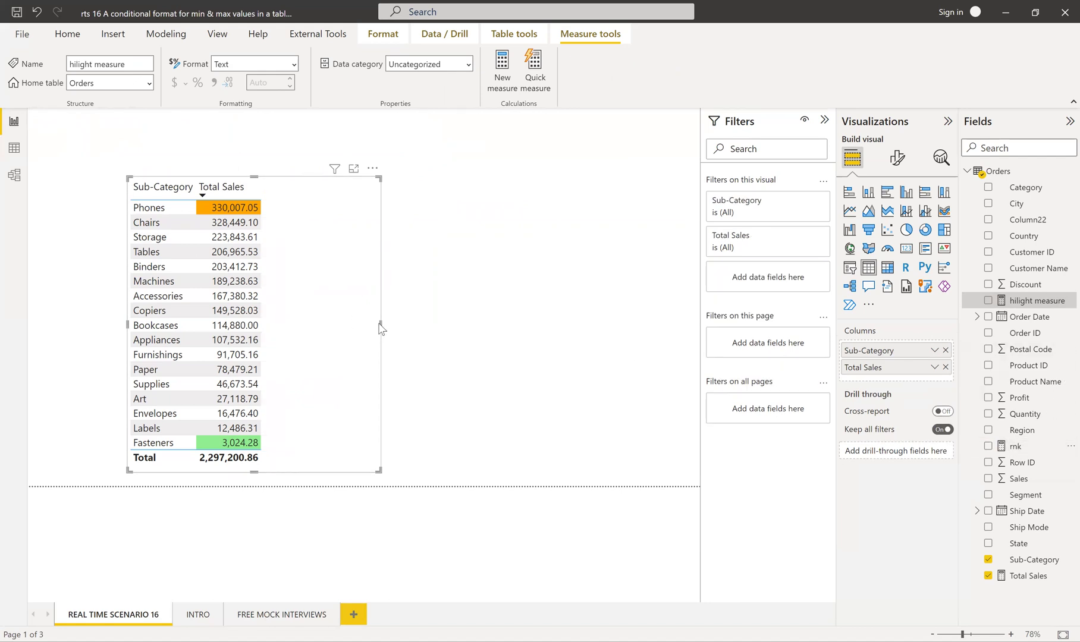
left_click_drag(382, 327, 270, 325)
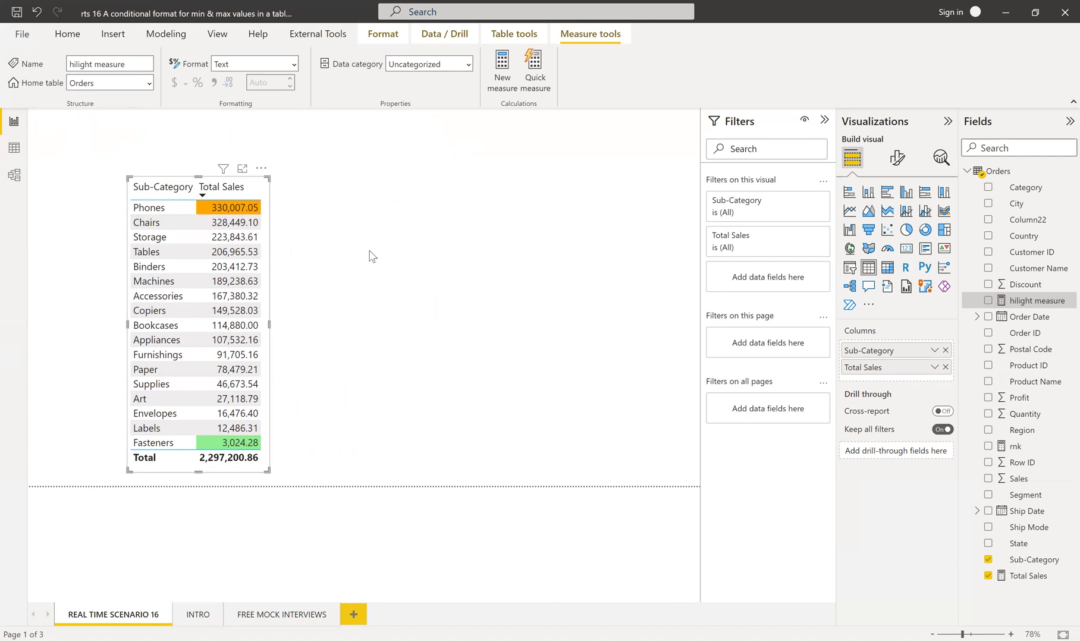
left_click(456, 248)
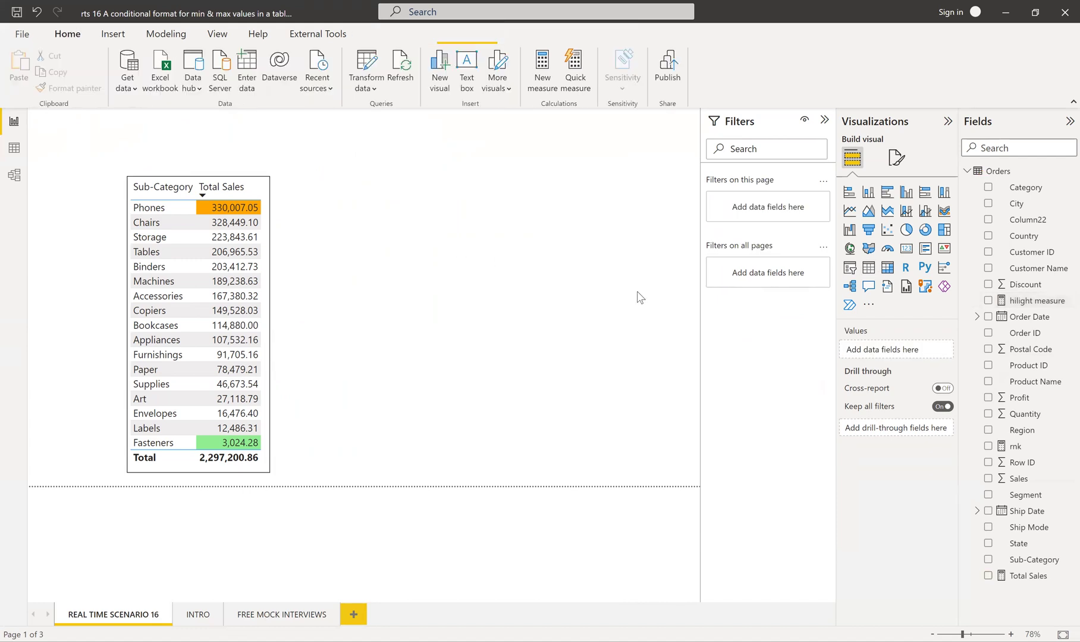
Copy the complete formula of the hilight measure and close it without changes.
left_click(1037, 300)
left_click_drag(535, 206, 82, 117)
key("ctrl+c")
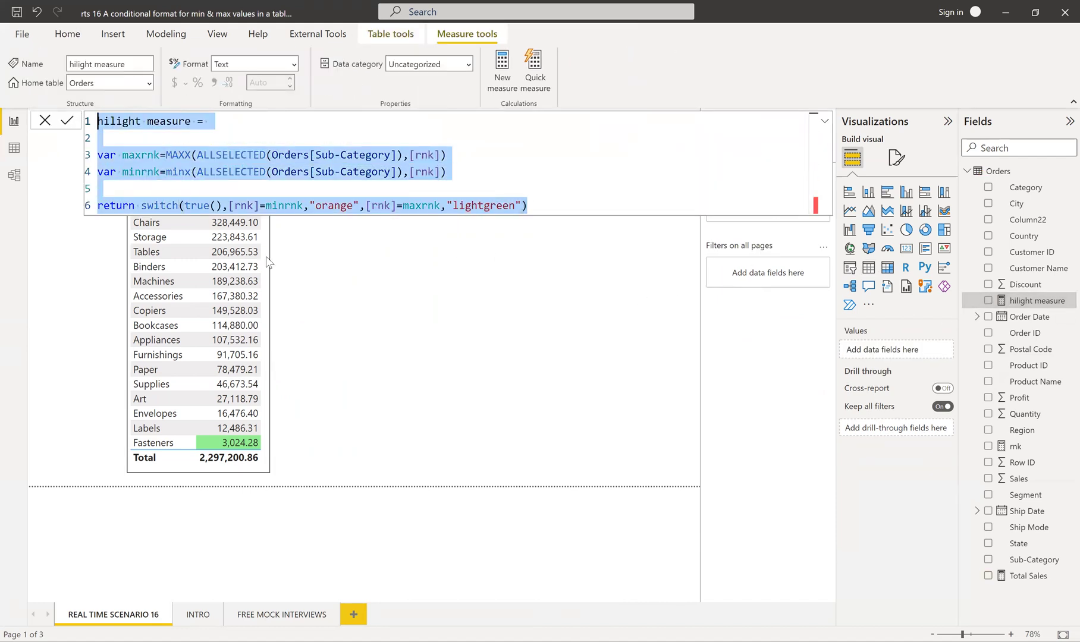
left_click(432, 323)
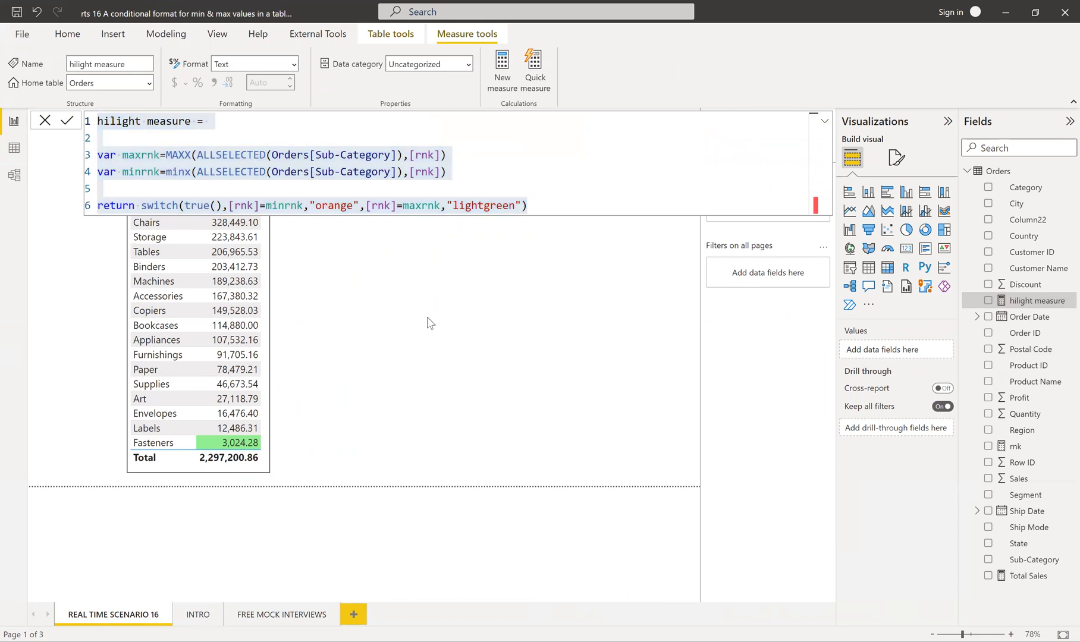
left_click(47, 122)
Create a new measure in the Orders table from the copied formula and name it hilight measure 2.
right_click(1002, 177)
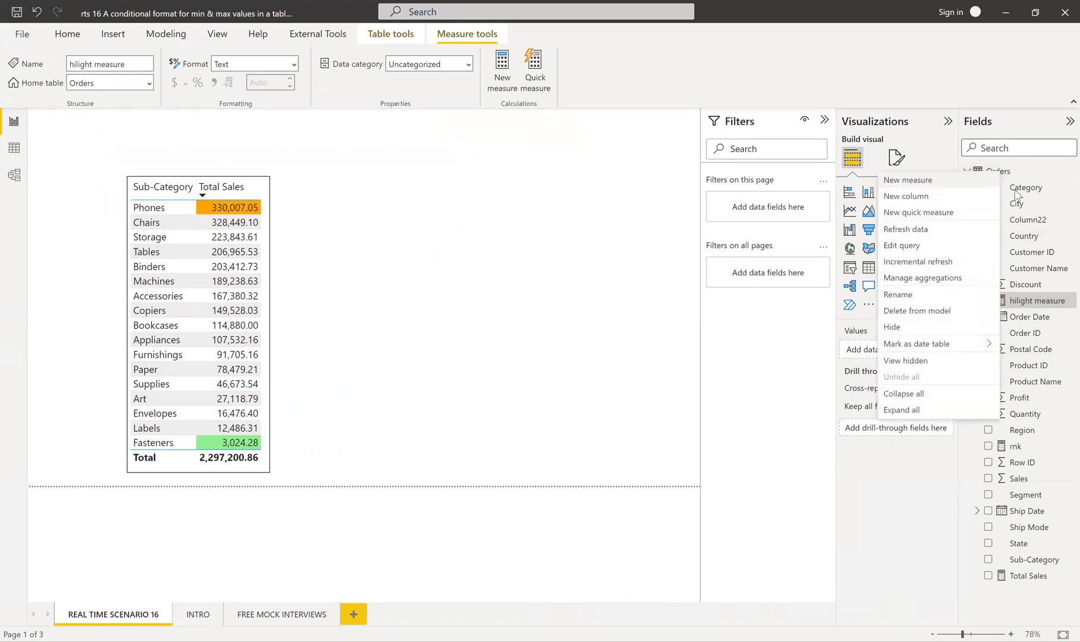
left_click(911, 180)
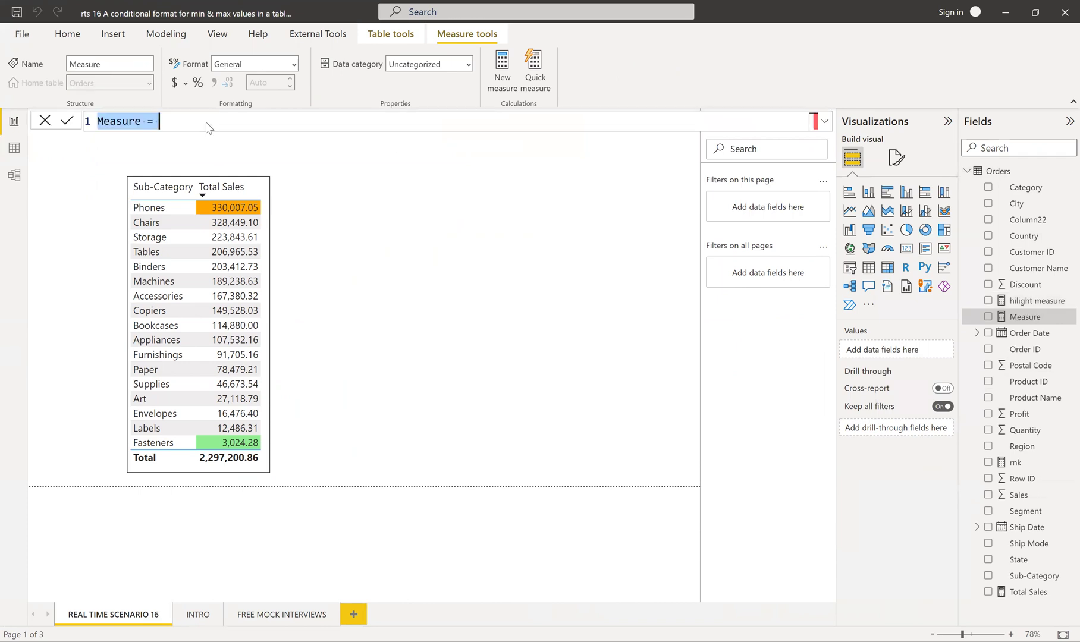
key("ctrl+v")
left_click(188, 120)
type("2")
left_click(510, 172)
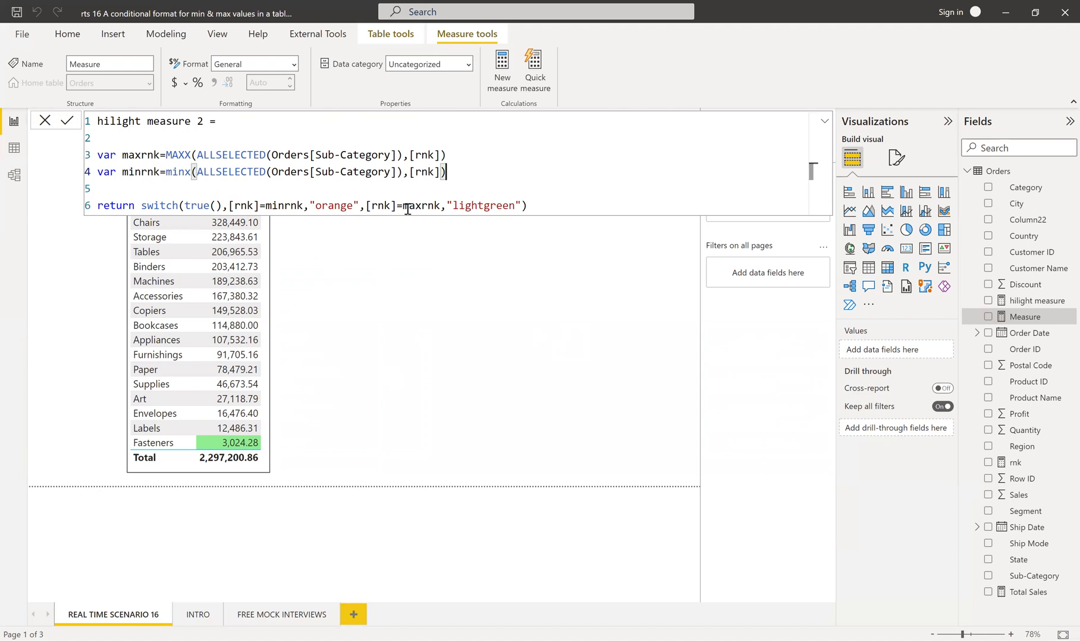
Change the orange condition of hilight measure 2 to [rnk]>=minrnk&&[rnk]<=minrnk+4.
left_click(264, 207)
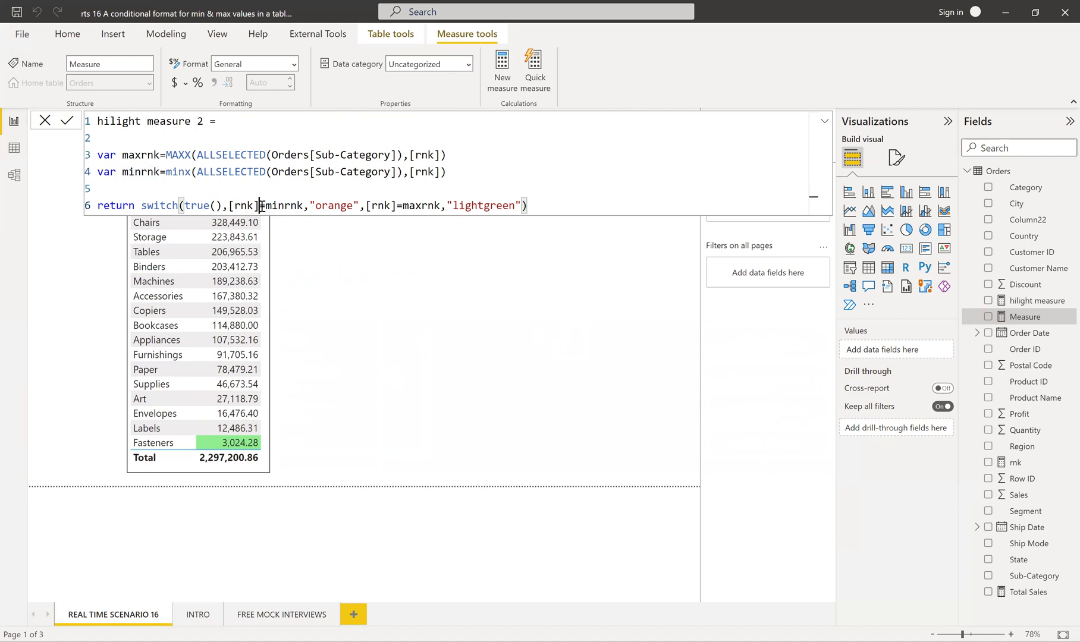
type(">")
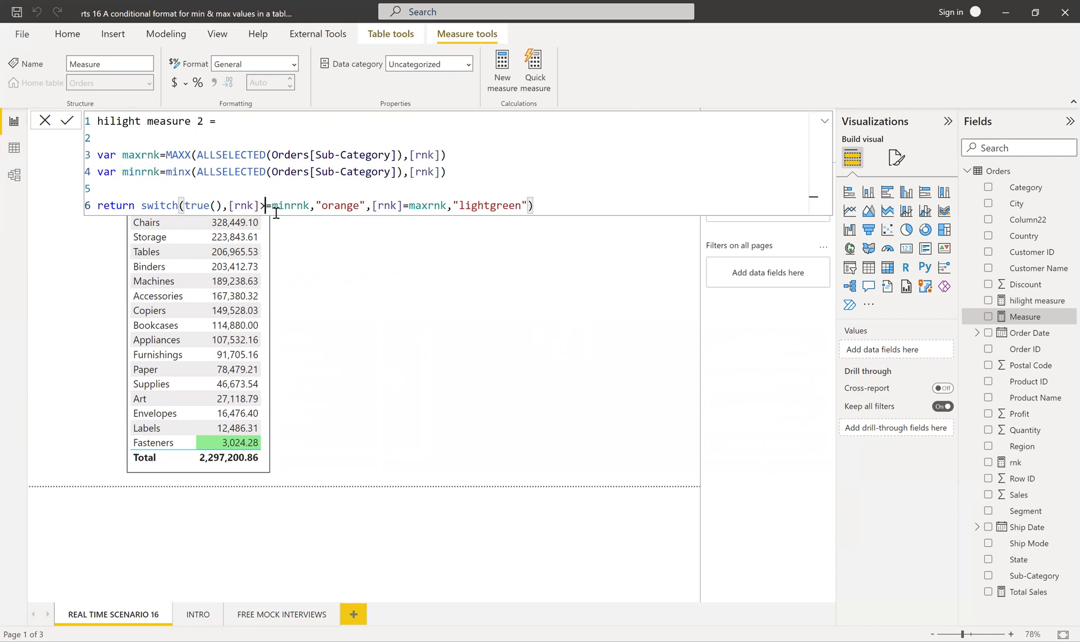
left_click(312, 209)
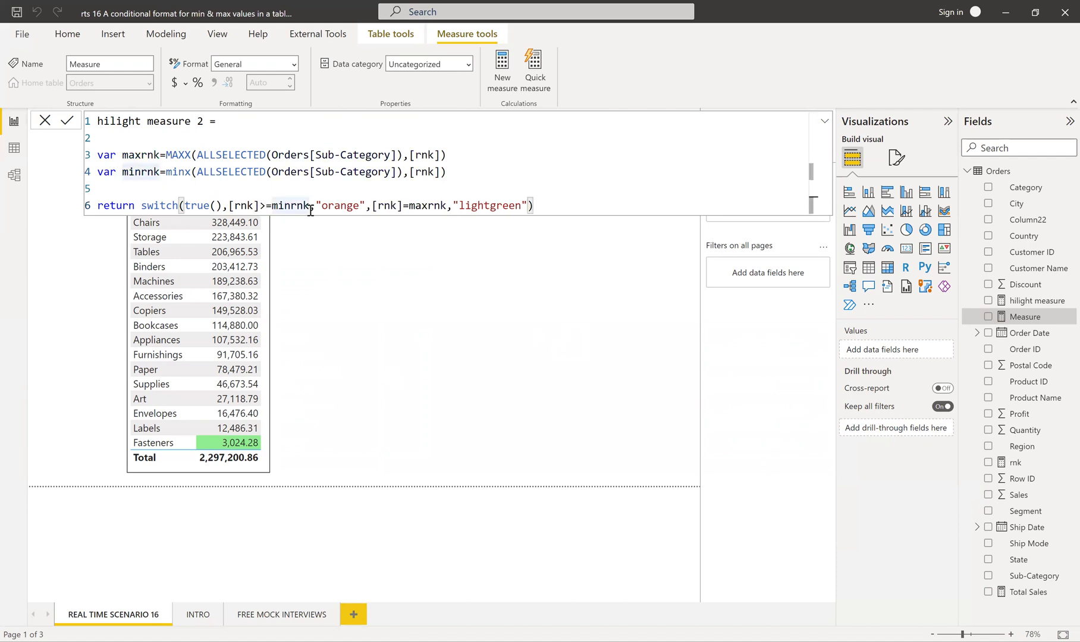
type("&&")
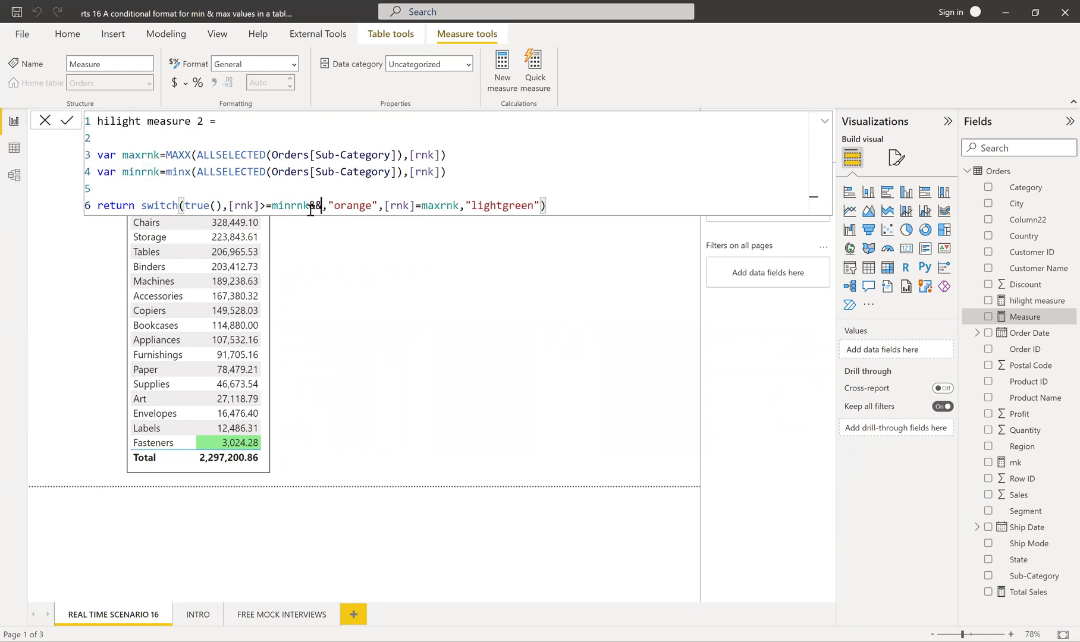
type("r")
key("BackSpace")
type("[r")
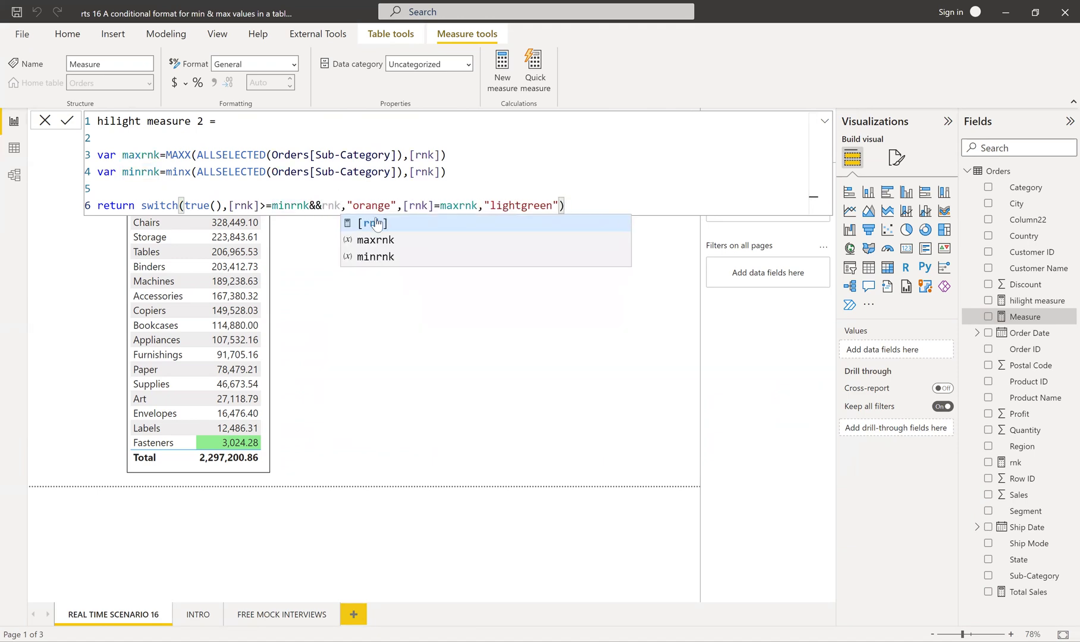
key("Tab")
type("<=")
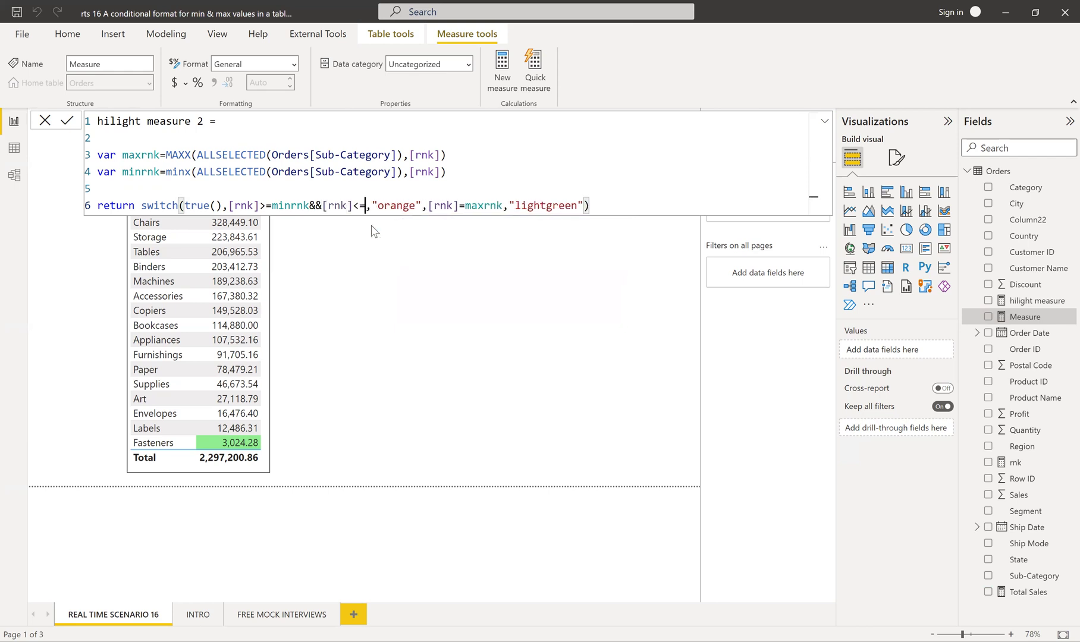
type("min")
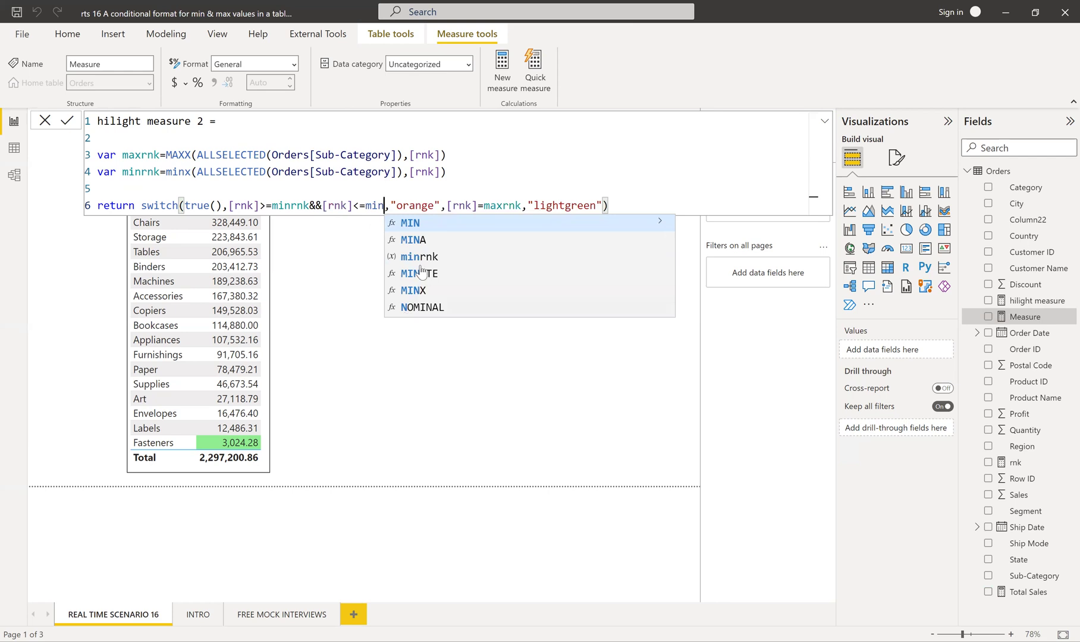
type("rnk")
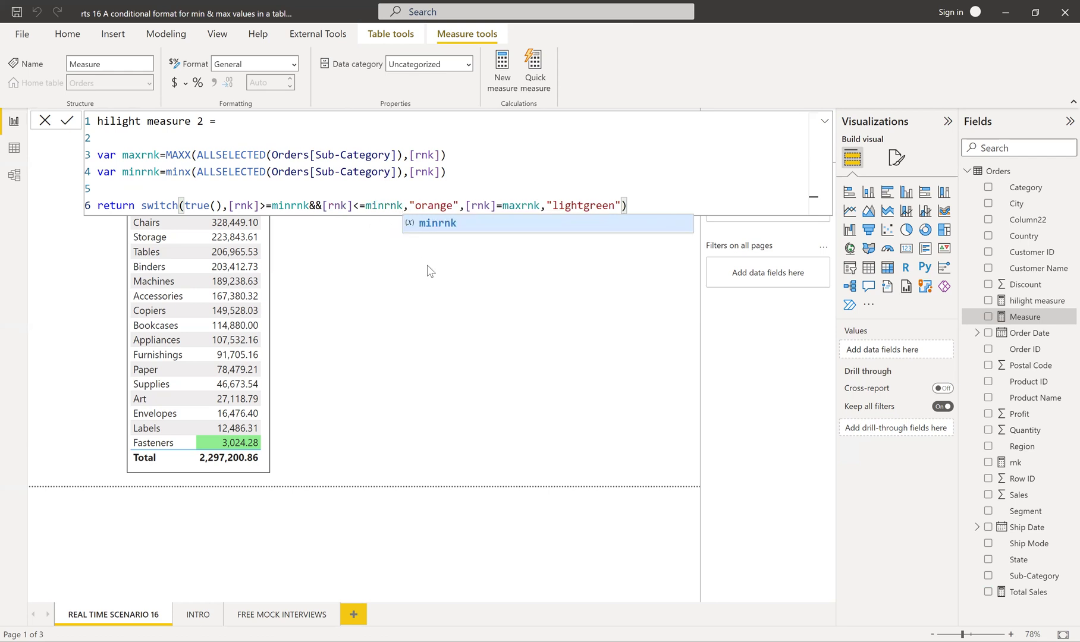
type("+")
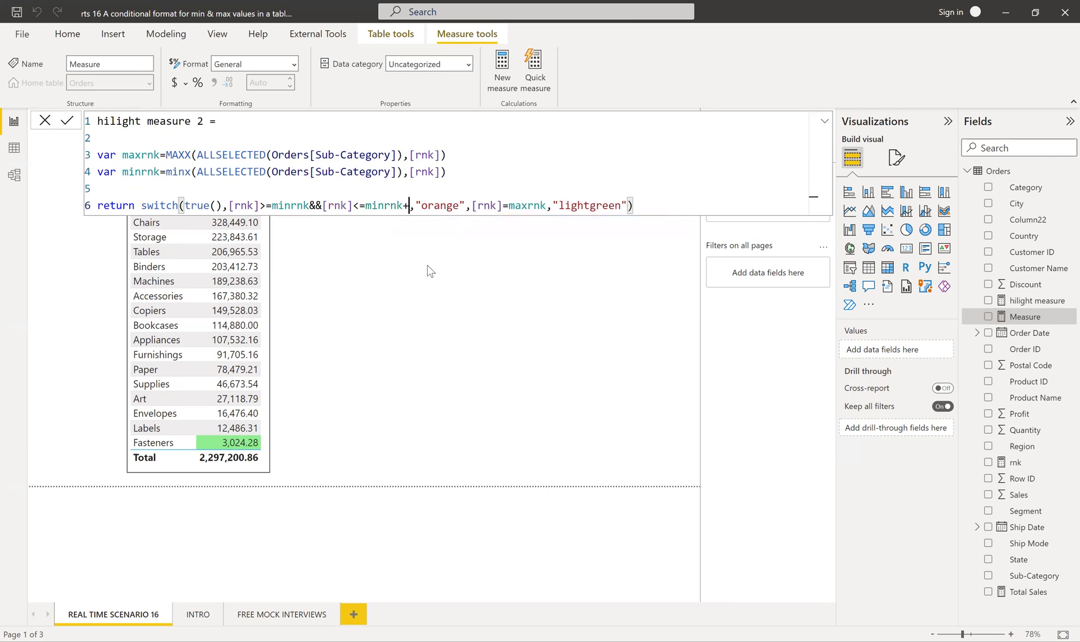
type("4")
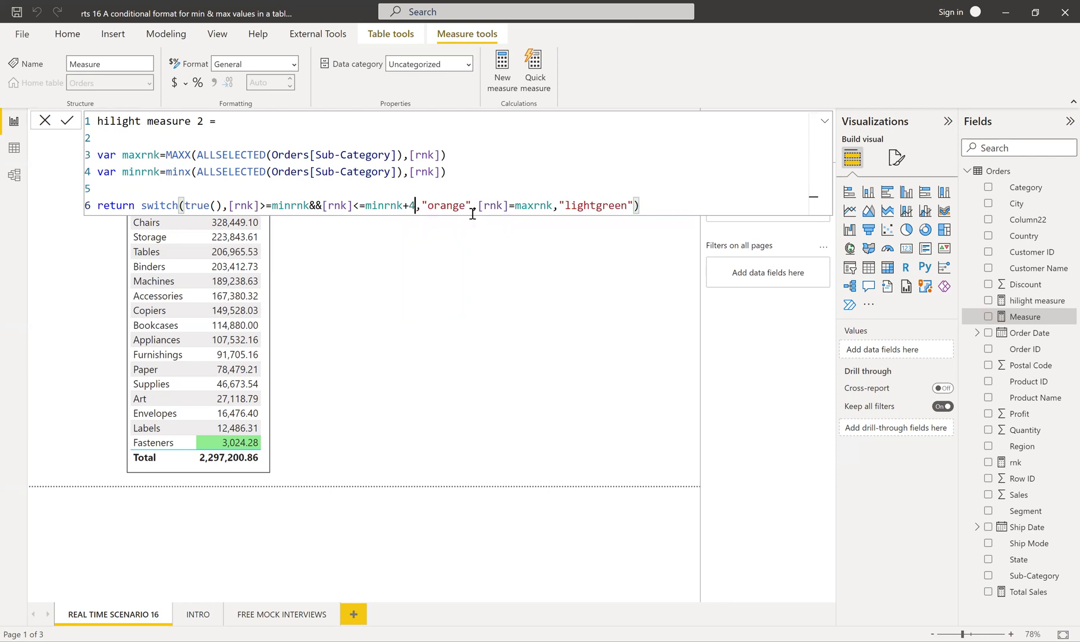
Change the lightgreen condition to [rnk]<=maxrnk&&[rnk]>=maxrnk-4 and commit hilight measure 2.
left_click(515, 206)
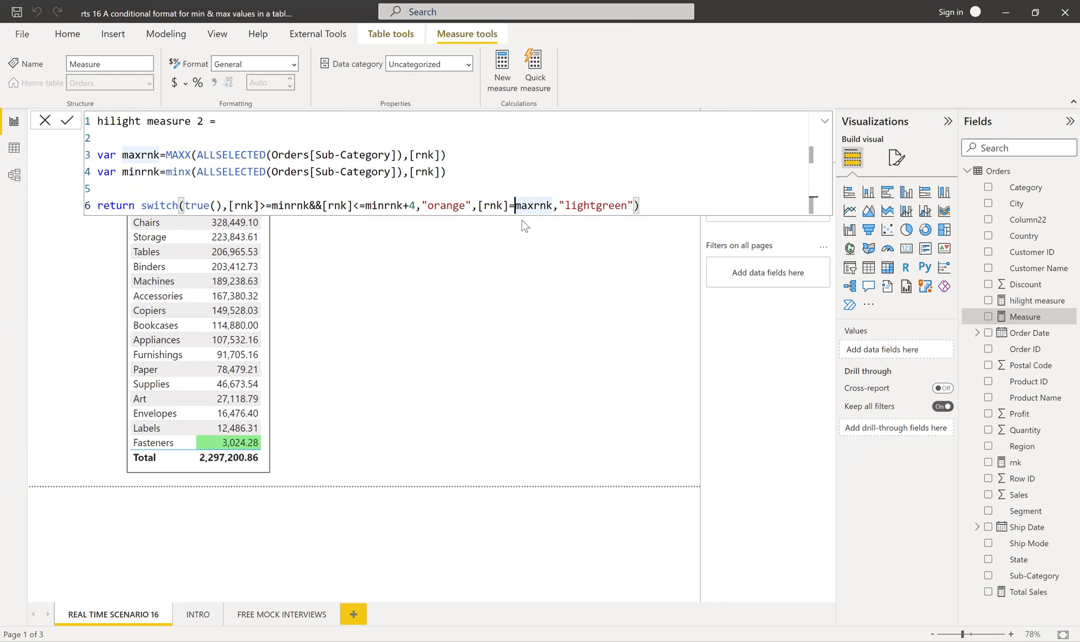
key("Left")
type("<")
left_click(561, 208)
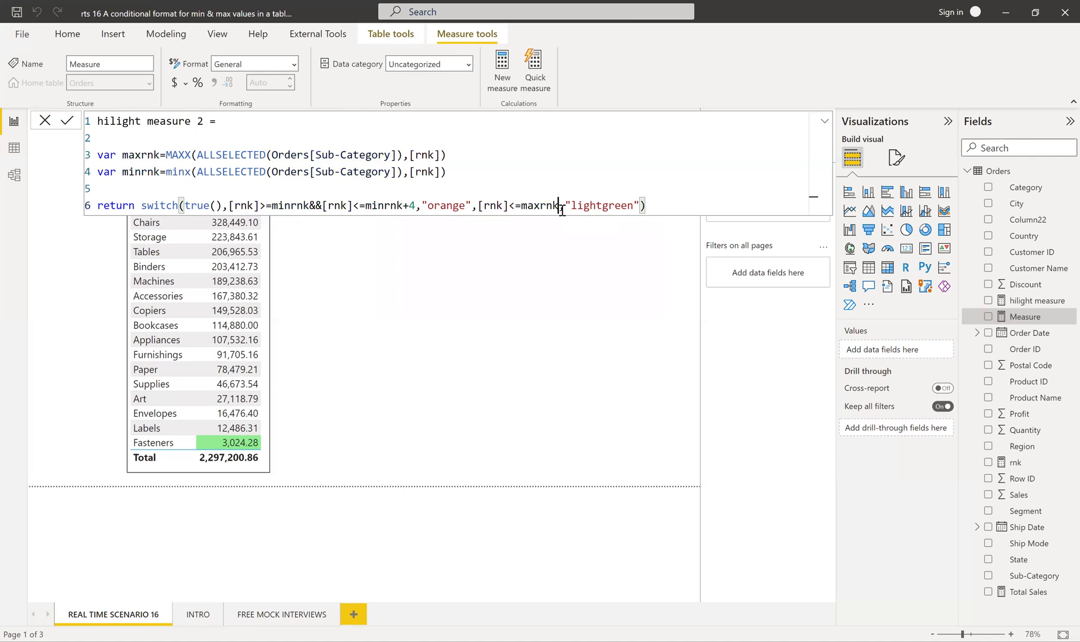
type("&&")
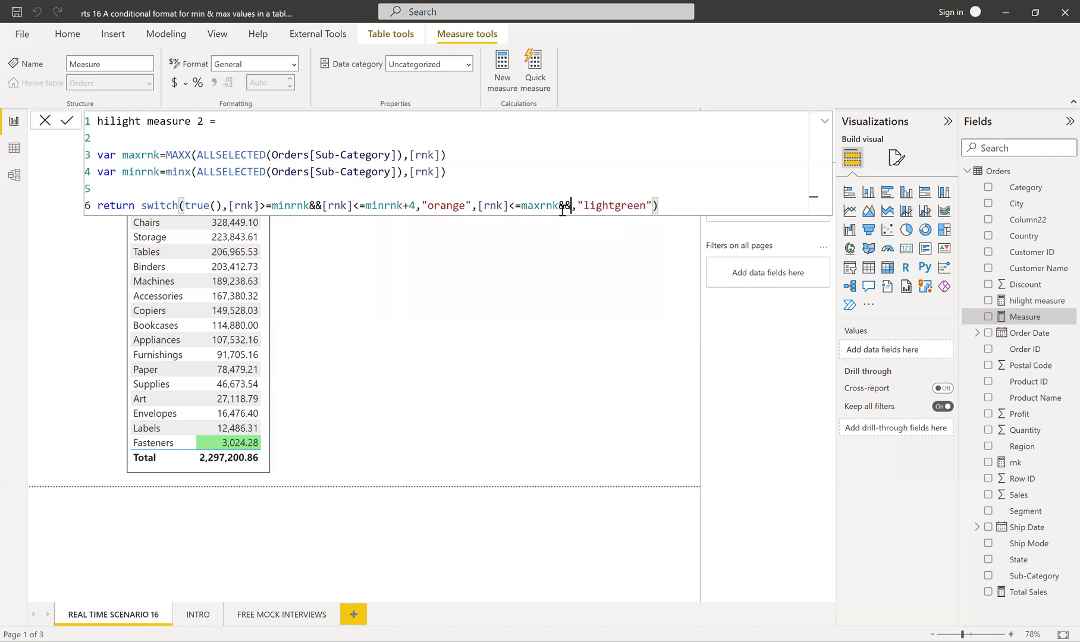
type("rnk")
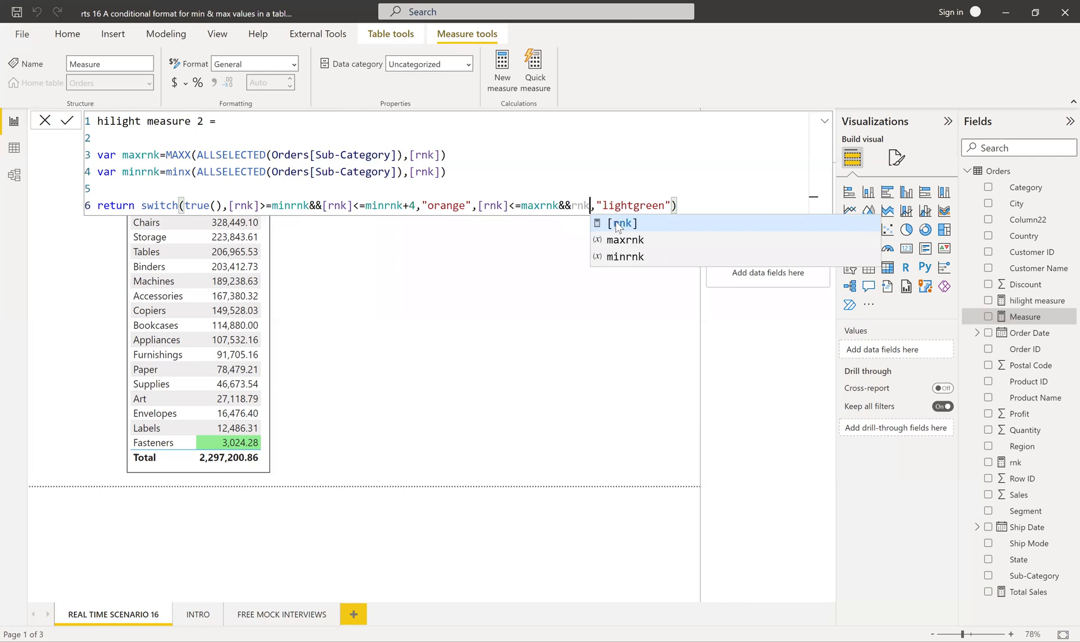
left_click(618, 225)
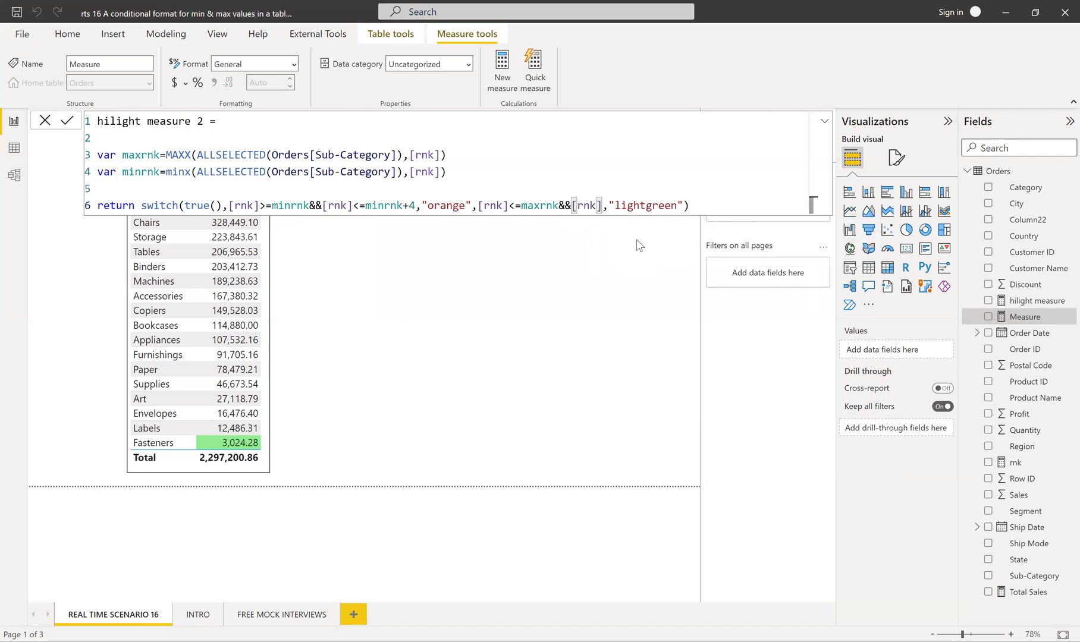
type(">")
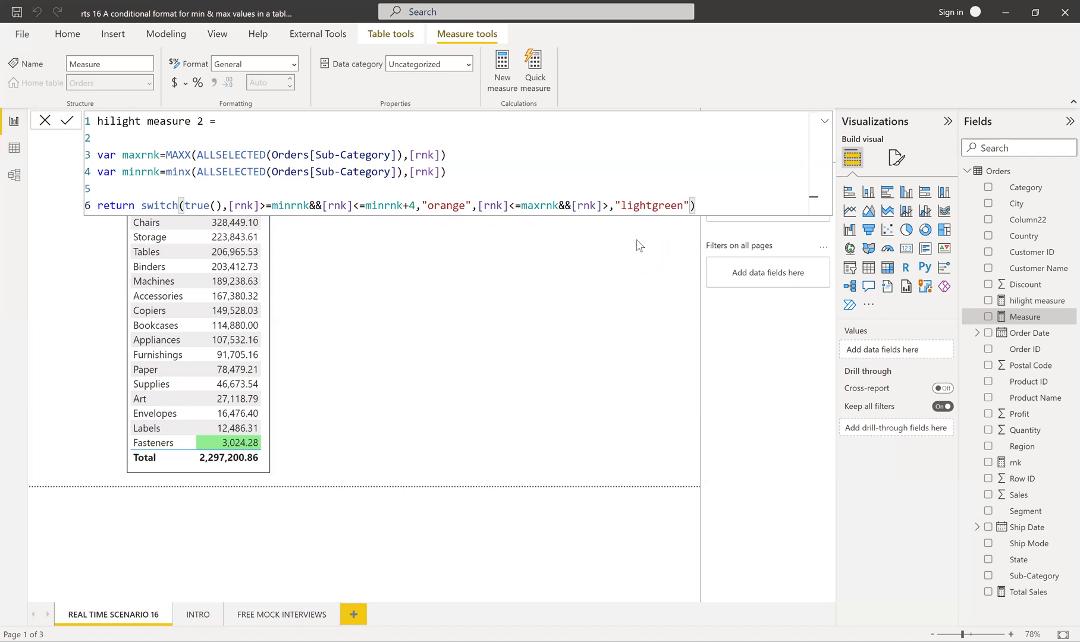
type("=")
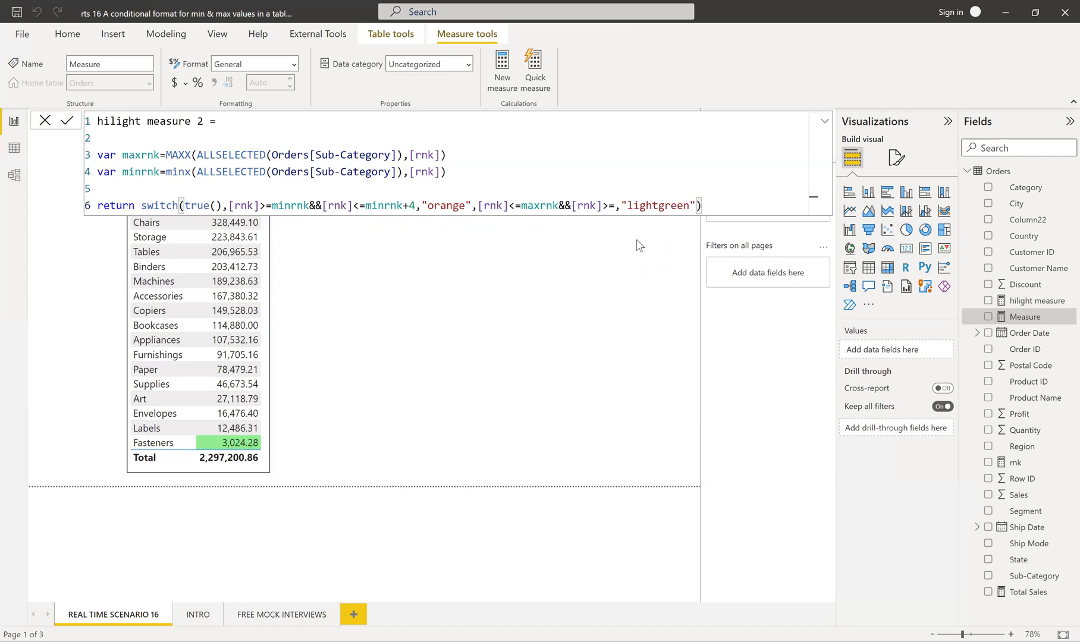
type("max")
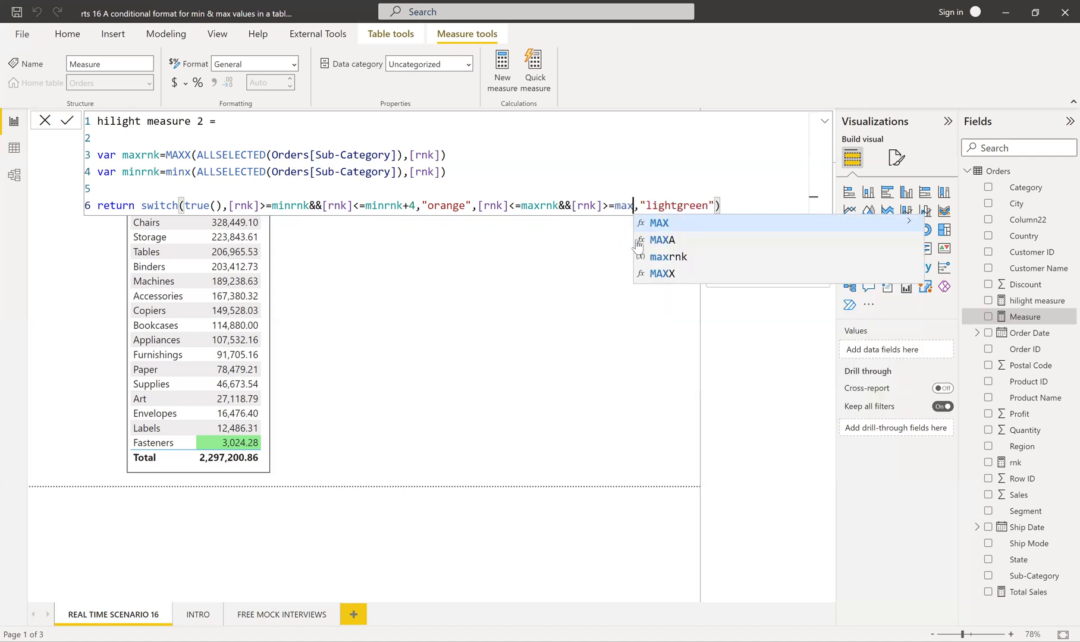
type("rnk")
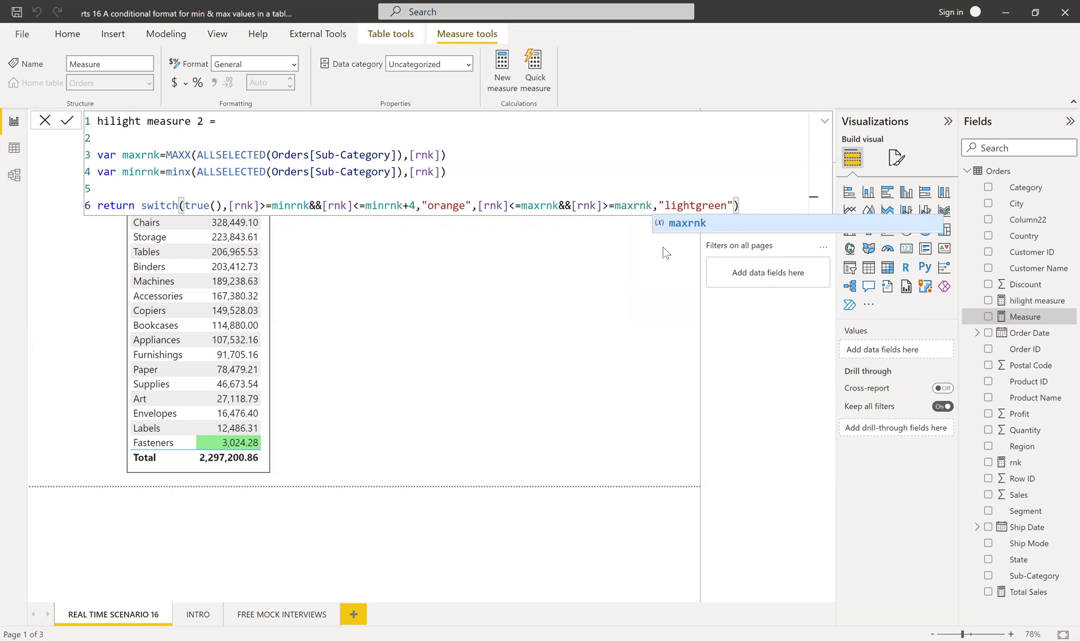
type("-1")
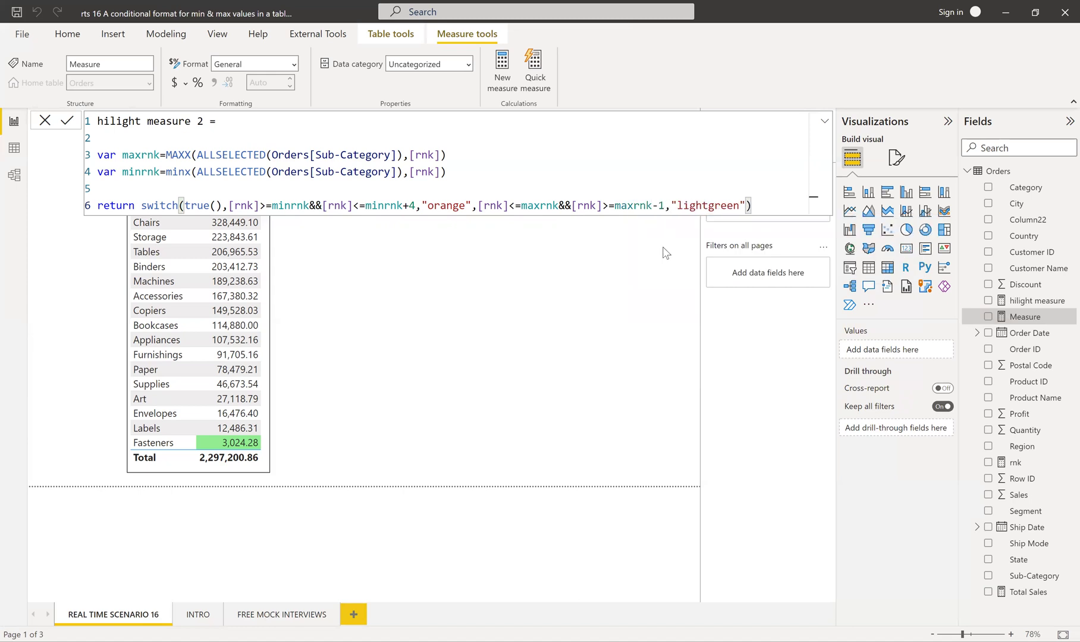
key("BackSpace")
type("4")
left_click(66, 123)
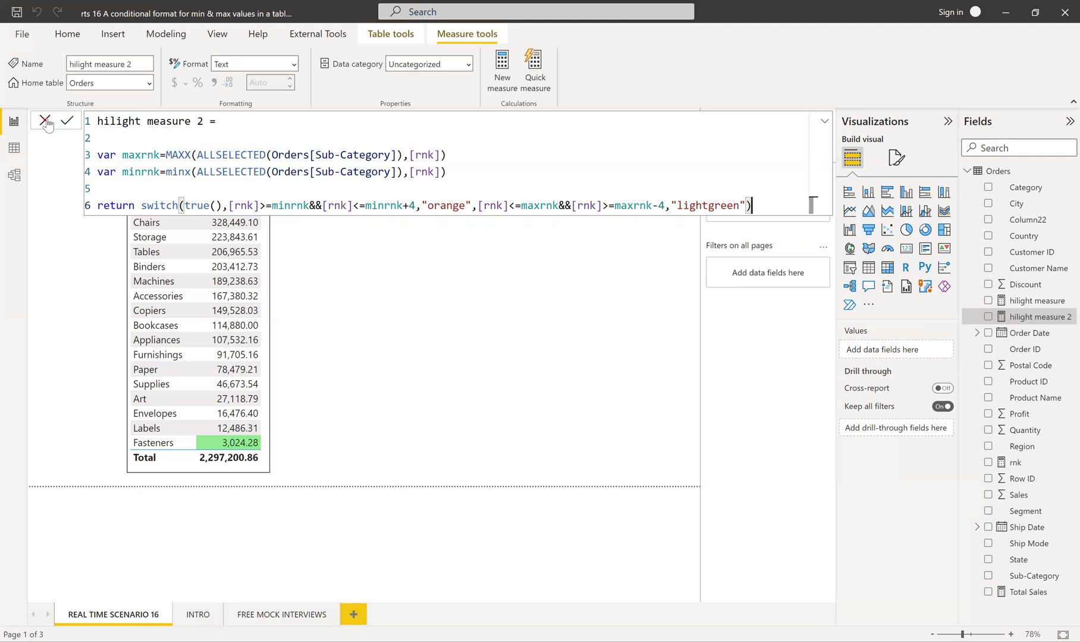
Add a second table visual to the page with the Sub-Category and Total Sales fields.
left_click(327, 253)
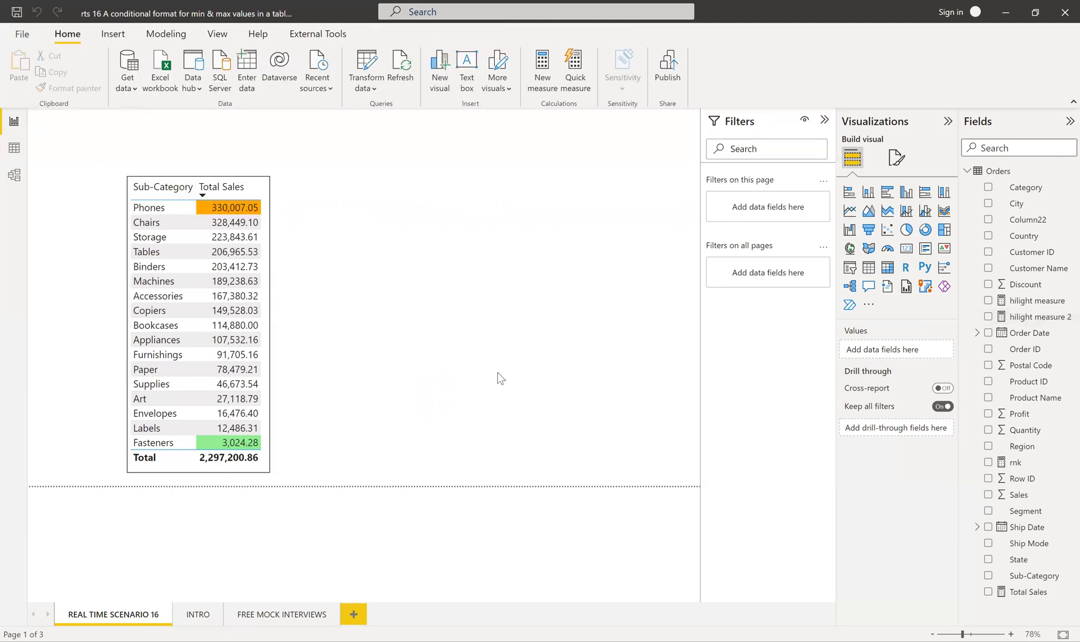
left_click(868, 267)
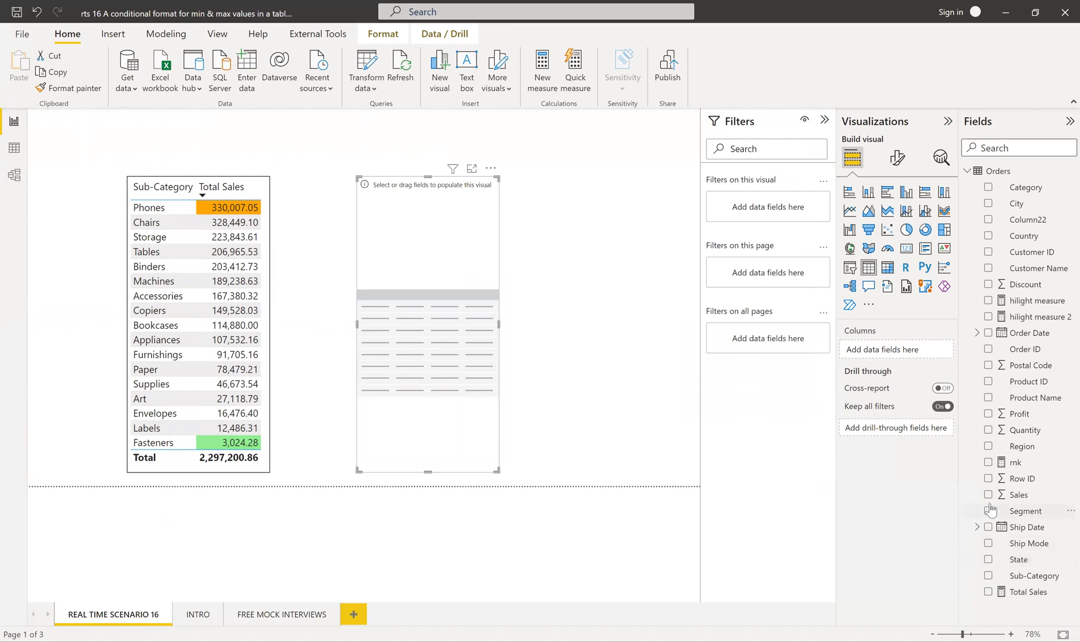
left_click(989, 576)
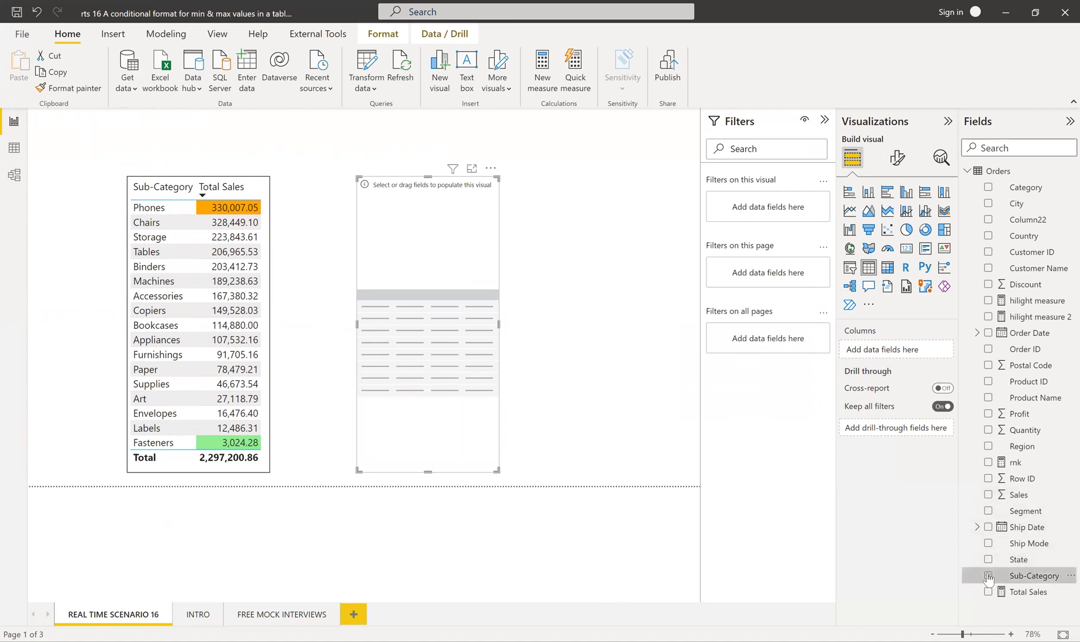
left_click(988, 592)
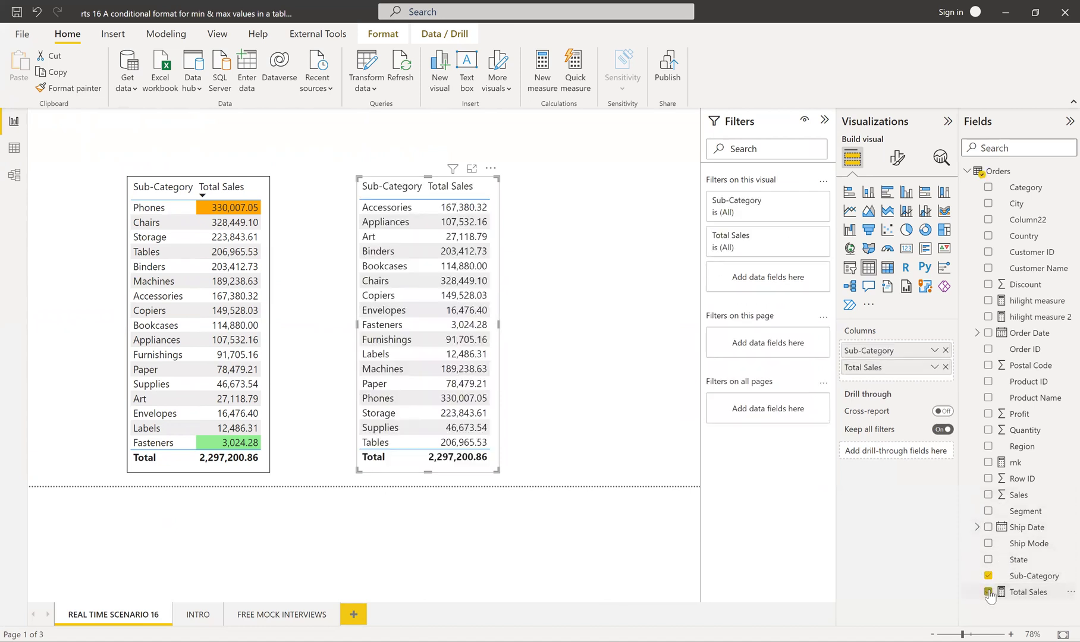
Color the second table's Total Sales background by field value from hilight measure 2 and sort the table by Total Sales descending.
right_click(867, 372)
mouse_move(981, 436)
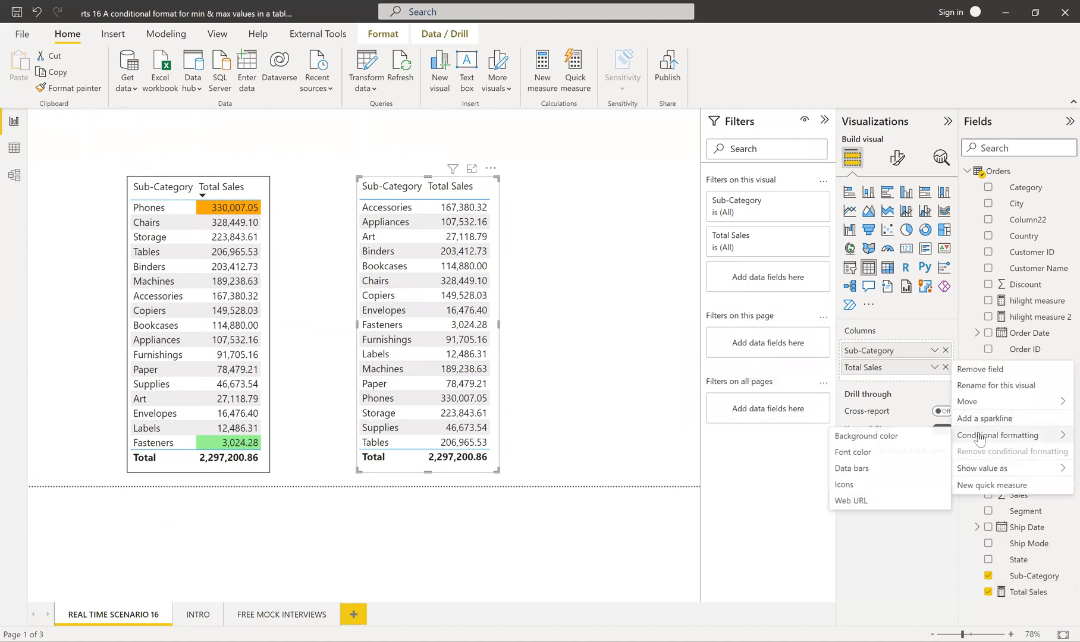
left_click(854, 440)
left_click(274, 173)
left_click(278, 250)
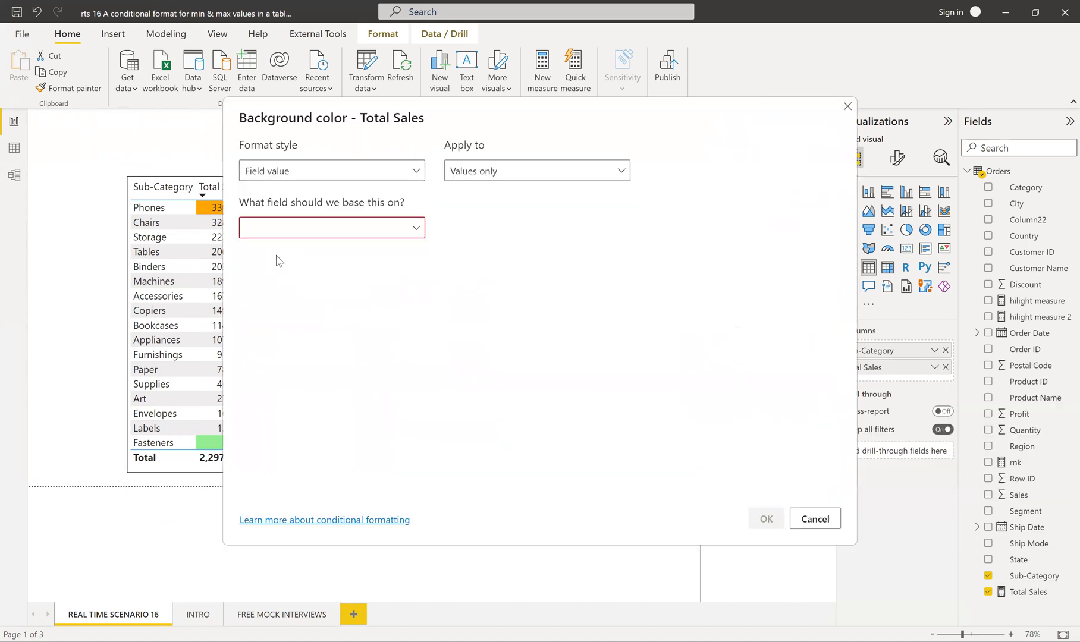
left_click(265, 235)
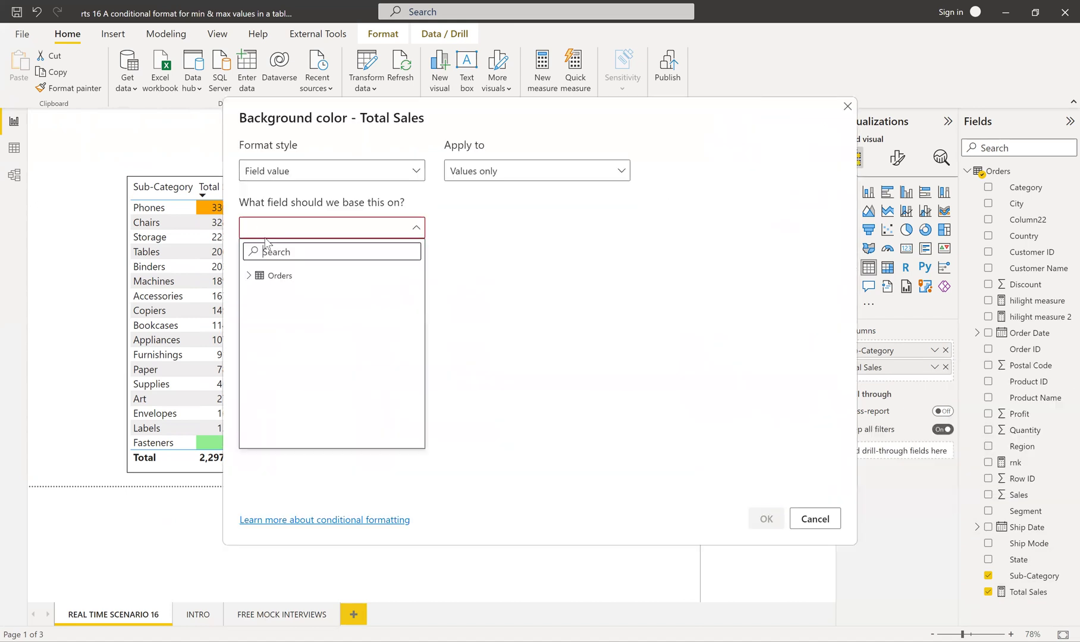
left_click(249, 276)
left_click(309, 422)
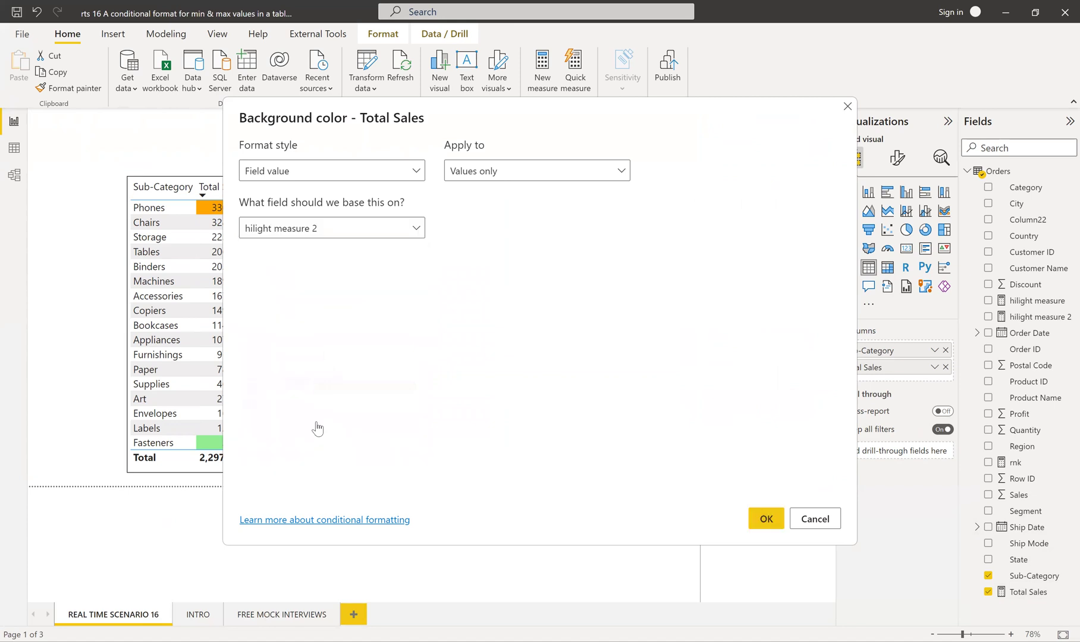
left_click(765, 519)
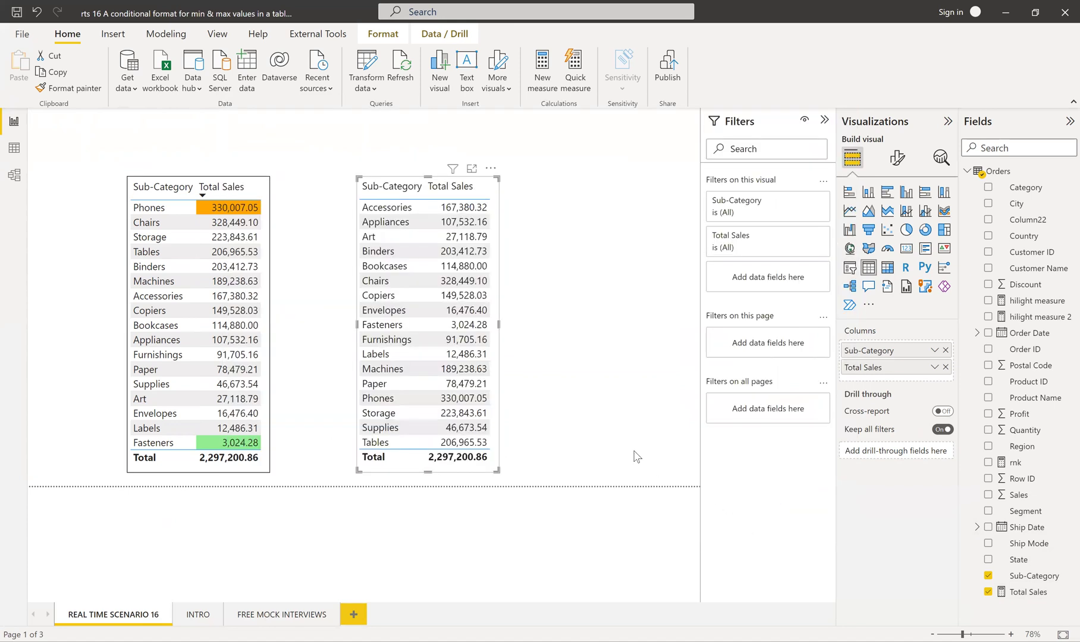
left_click(451, 197)
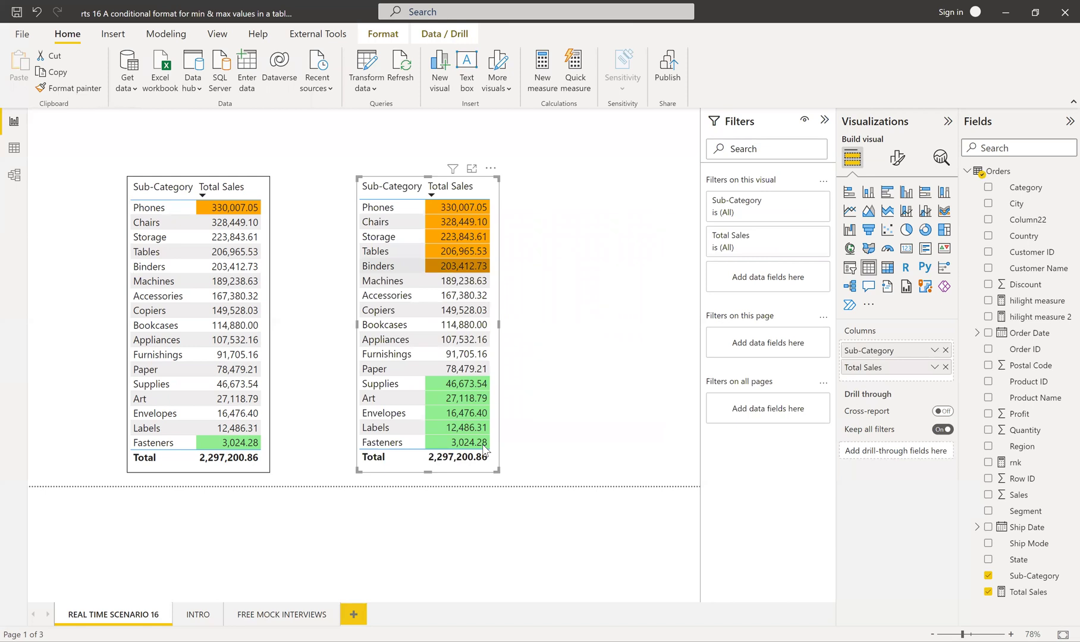
Review the lightgreen condition in hilight measure 2 and add "white" as the default result of its switch formula.
left_click(1039, 317)
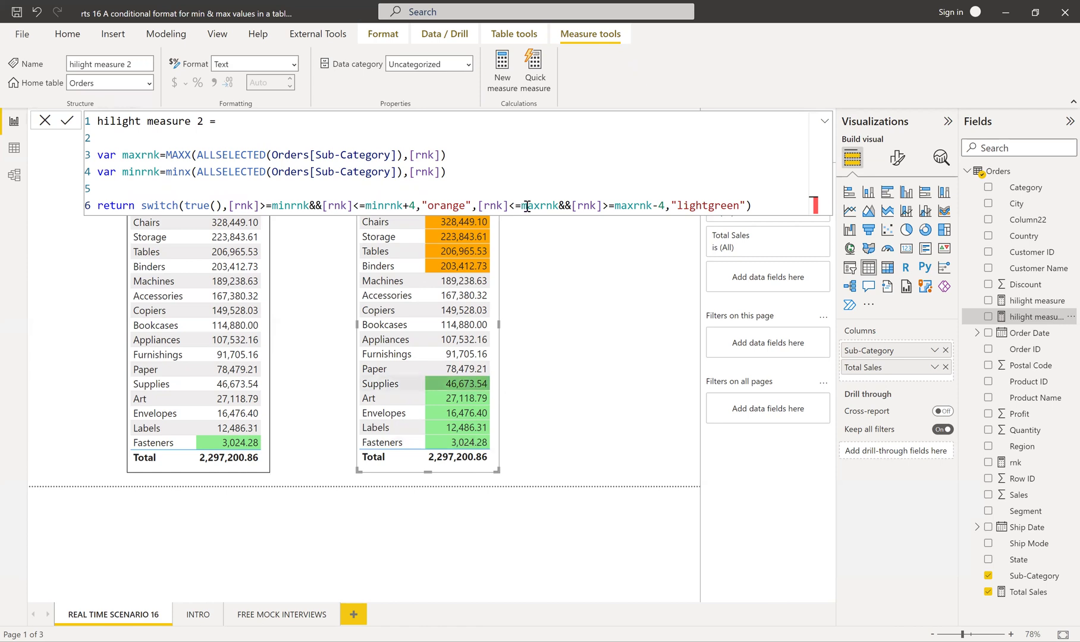
left_click_drag(478, 205, 665, 206)
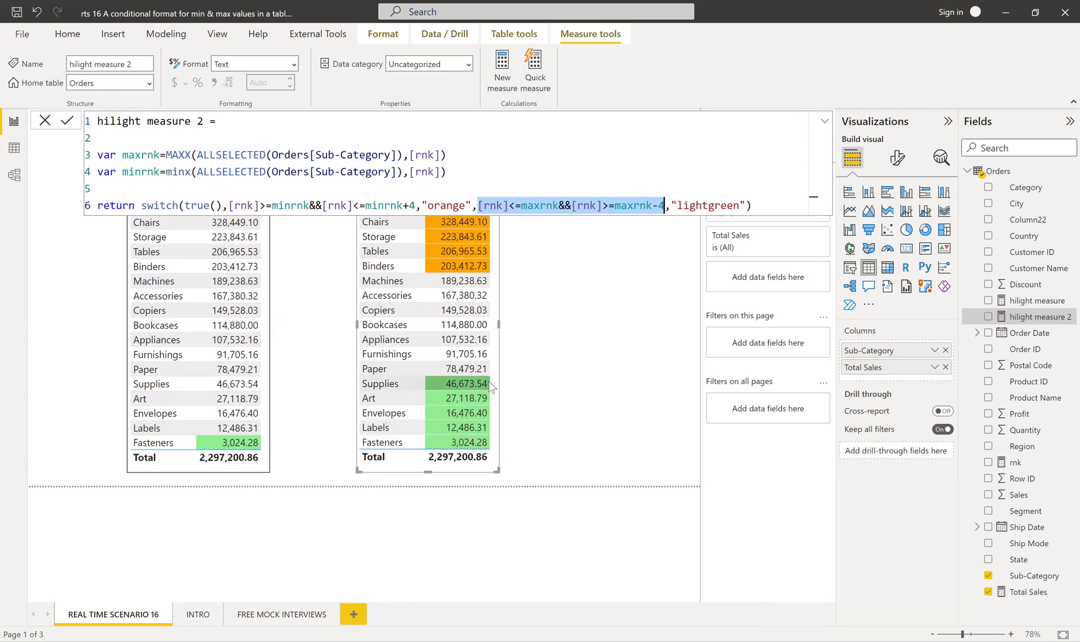
left_click(765, 202)
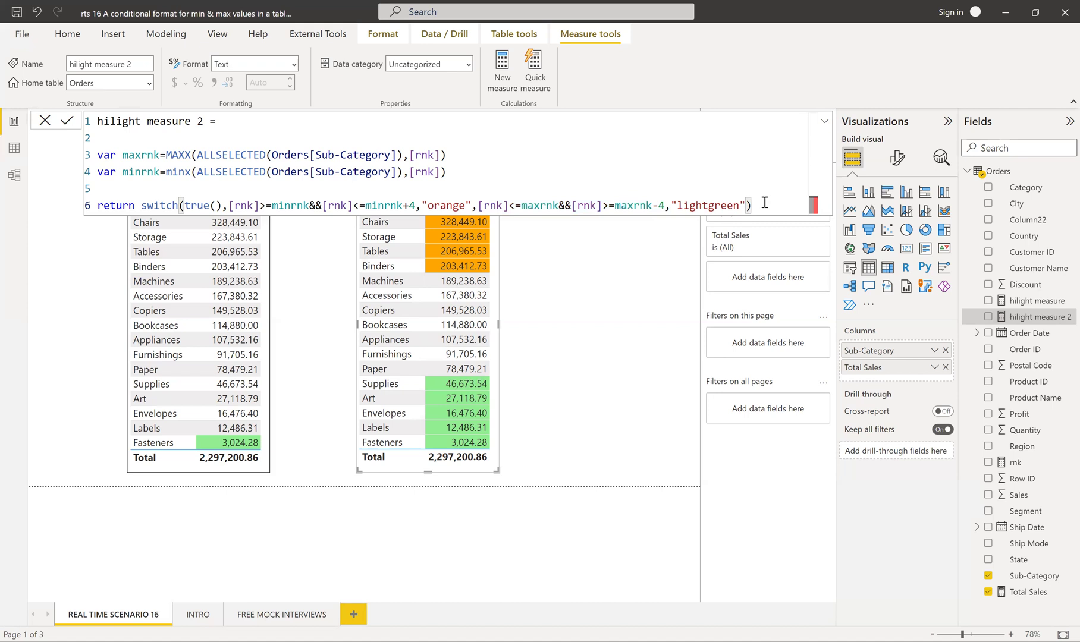
left_click(44, 121)
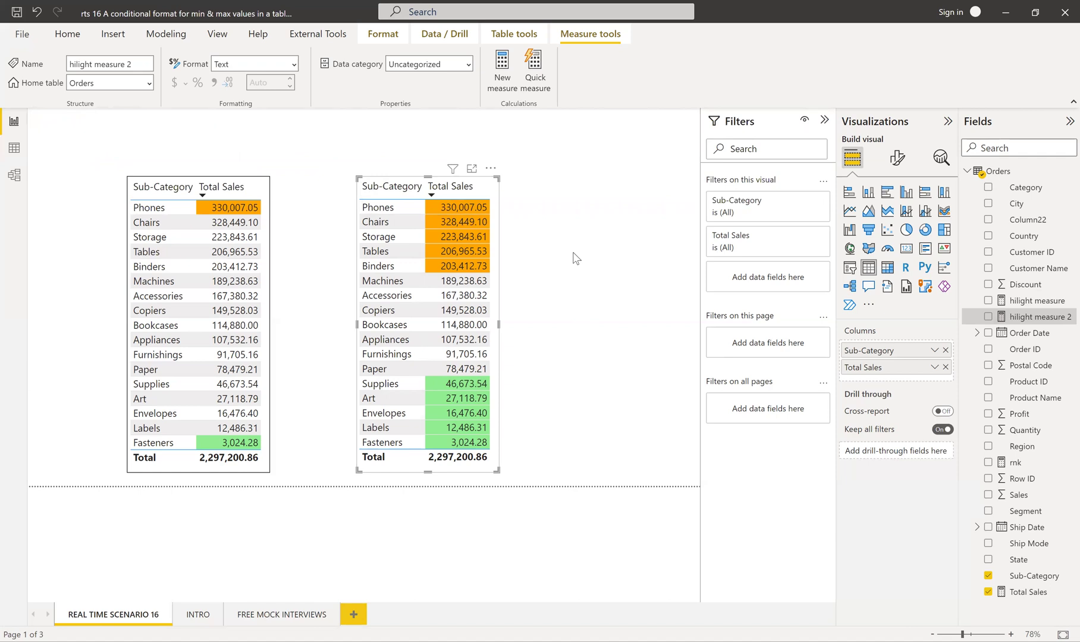
left_click(1009, 317)
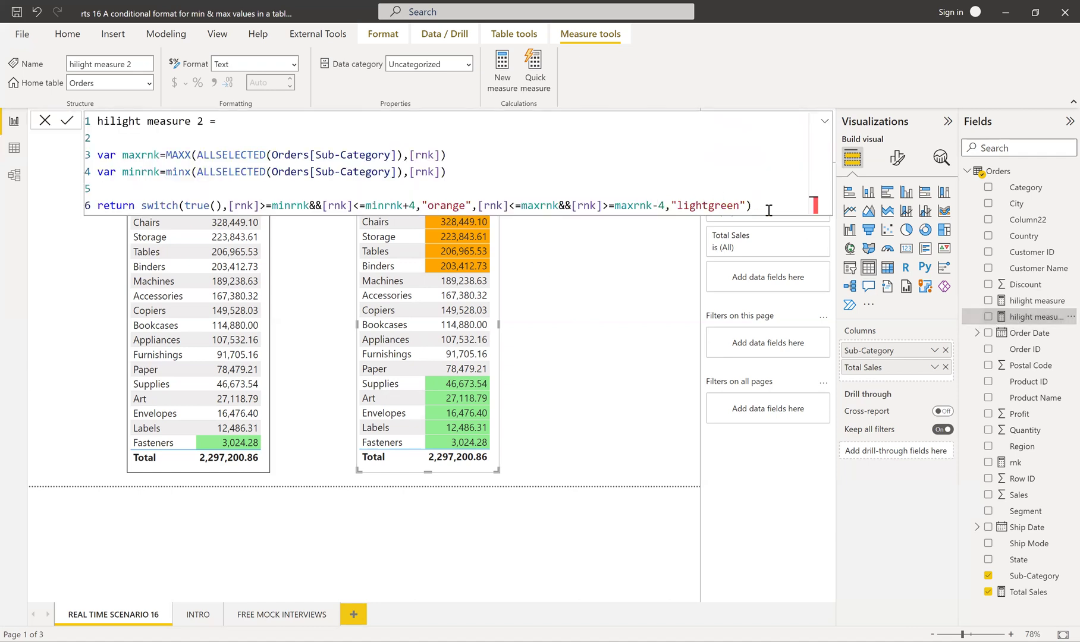
left_click(747, 205)
type(",\"white\"")
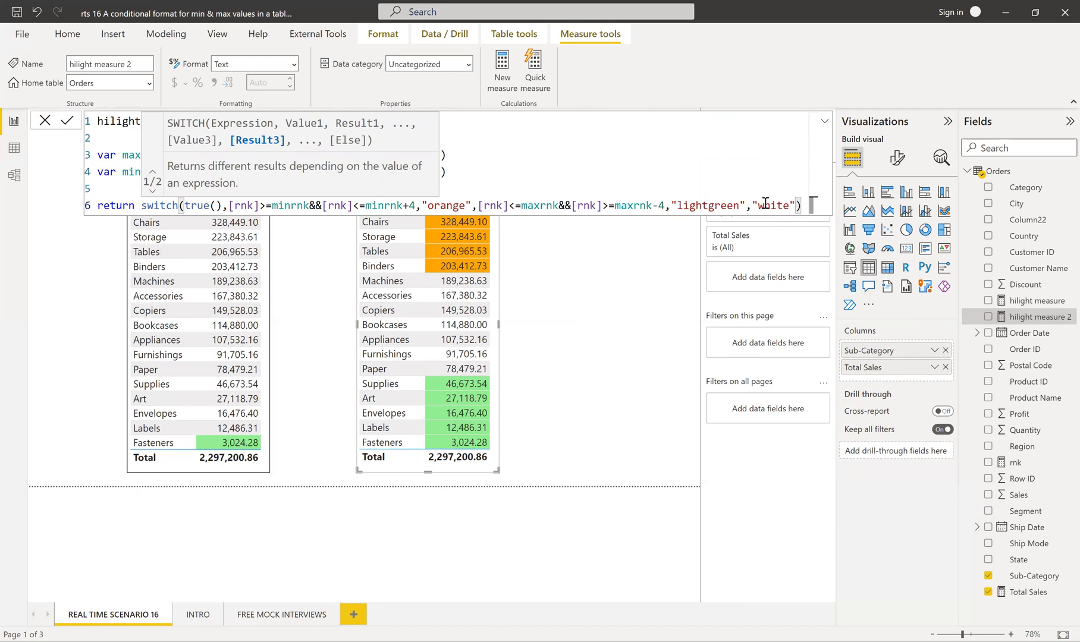
left_click(66, 125)
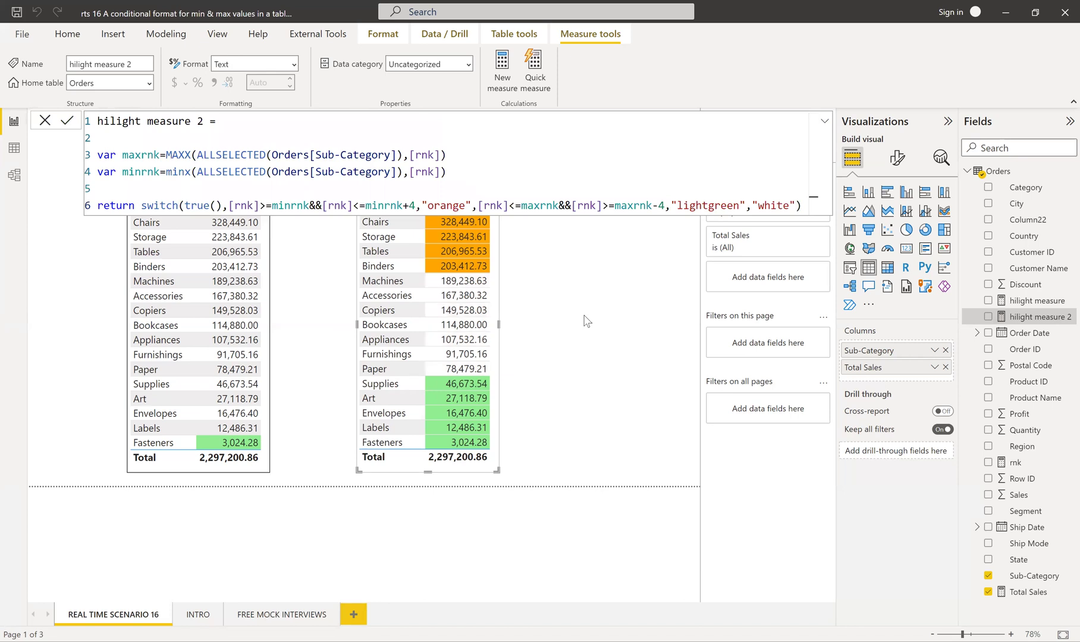
left_click(45, 123)
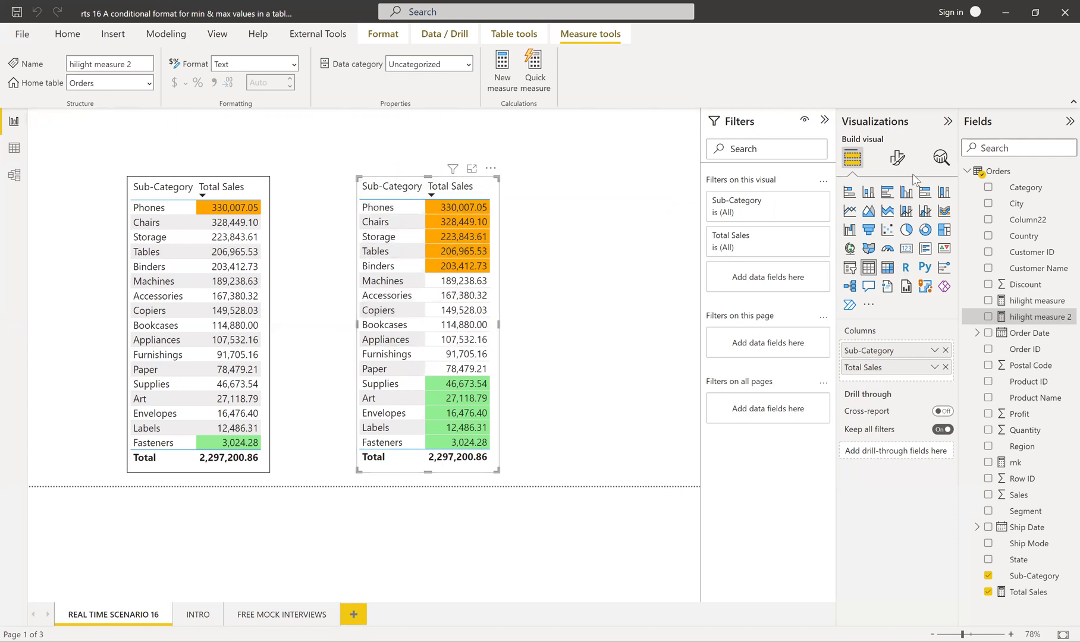
Try the None and Minimal style presets on the second table, restore the Default preset and adjust the table's height to fit its rows.
left_click(897, 157)
left_click(859, 251)
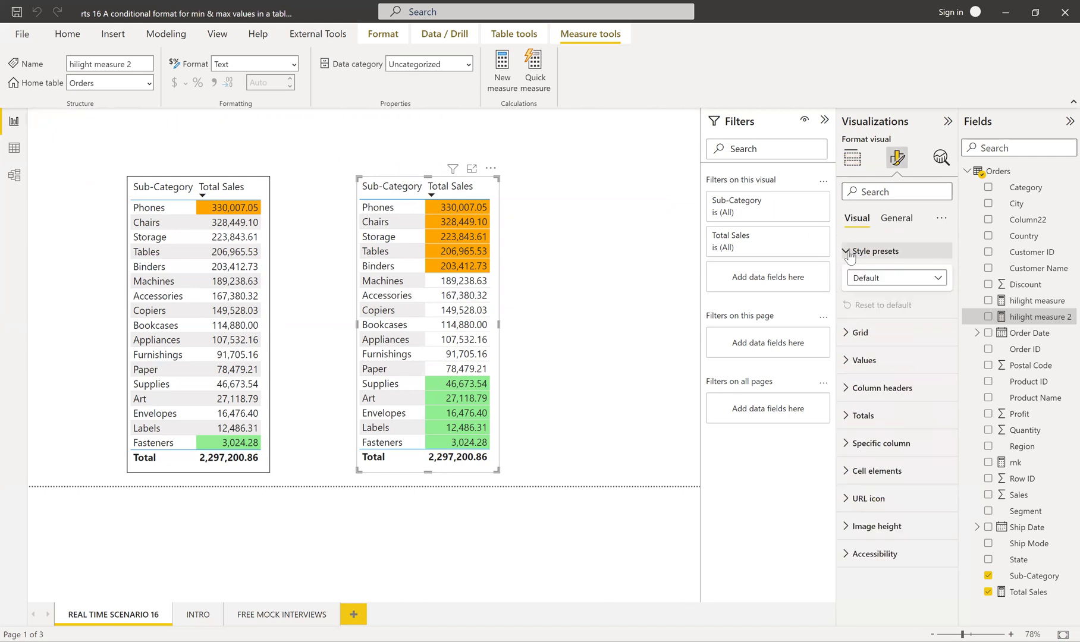
left_click(873, 279)
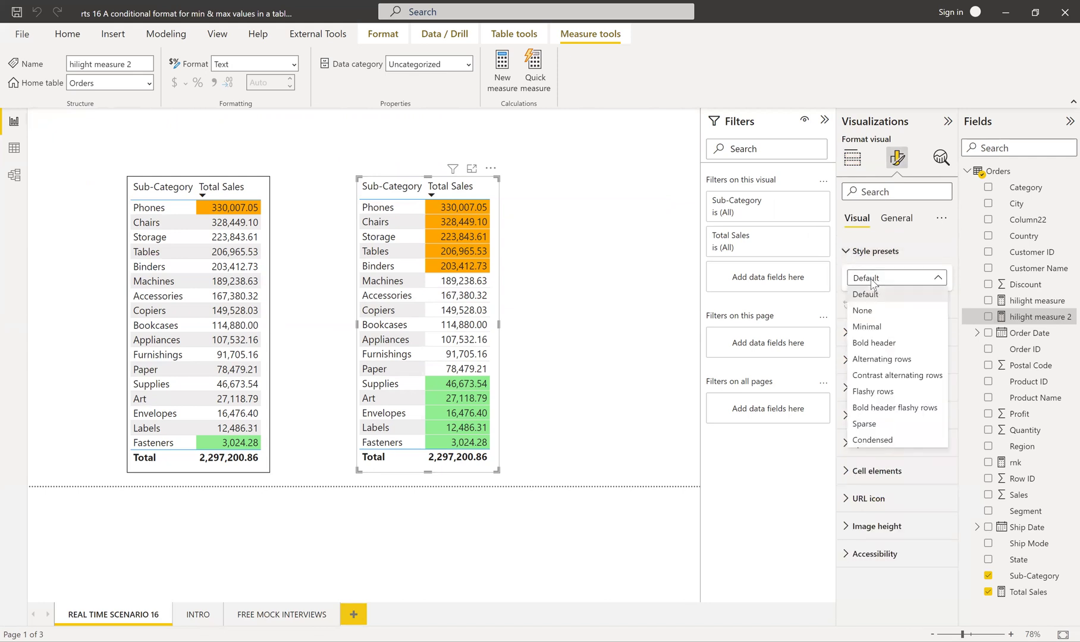
left_click(863, 310)
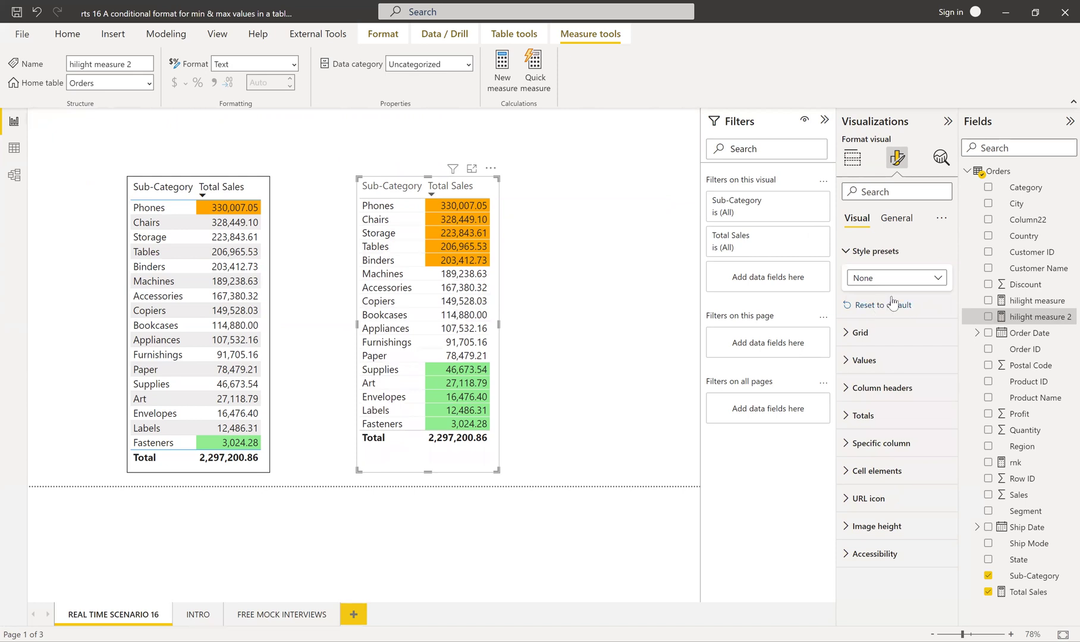
left_click(869, 278)
left_click(864, 327)
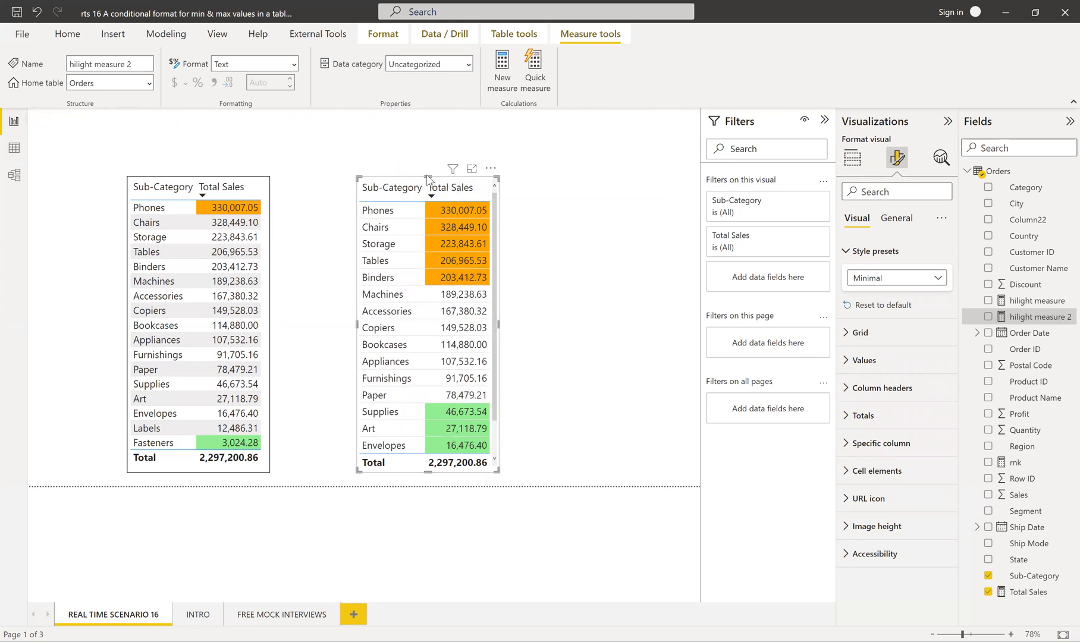
mouse_move(427, 176)
left_mouse_down()
mouse_move(425, 150)
mouse_move(428, 168)
left_mouse_up()
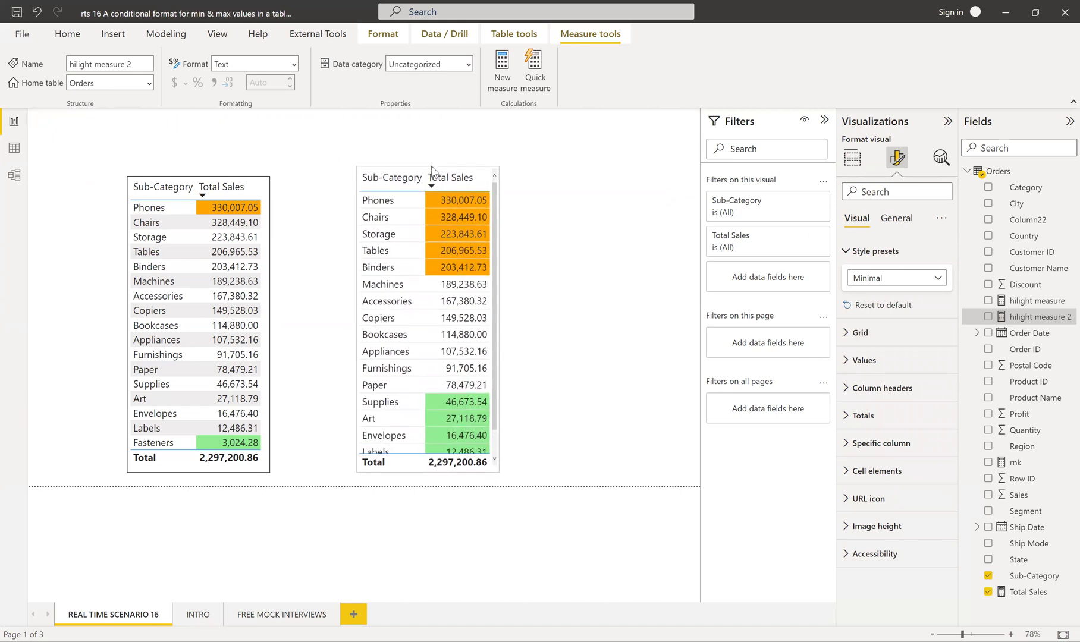
left_click(865, 277)
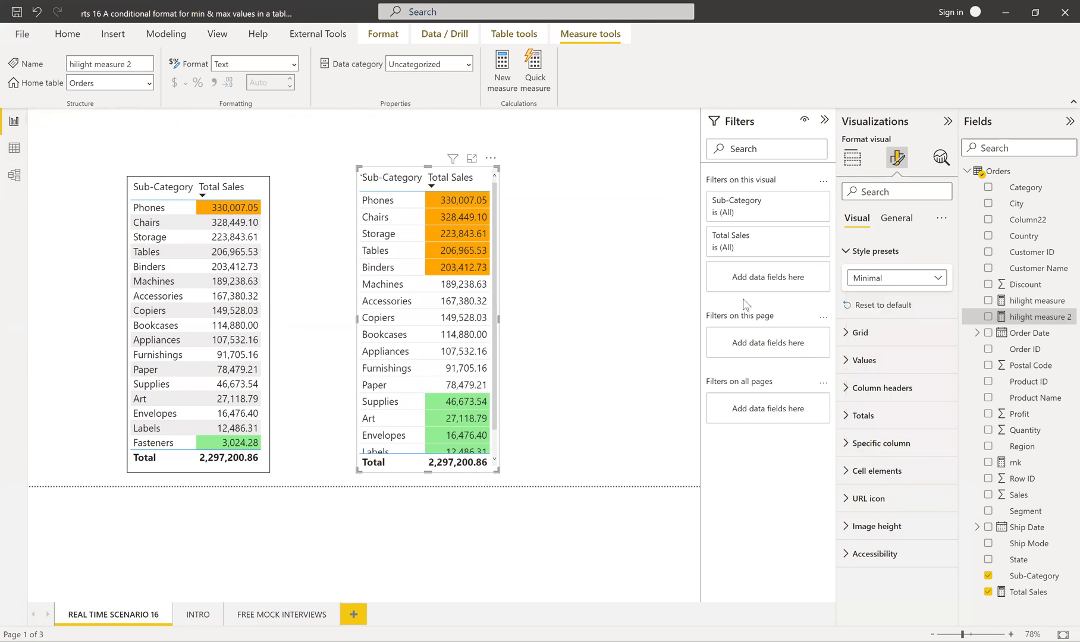
left_click(865, 295)
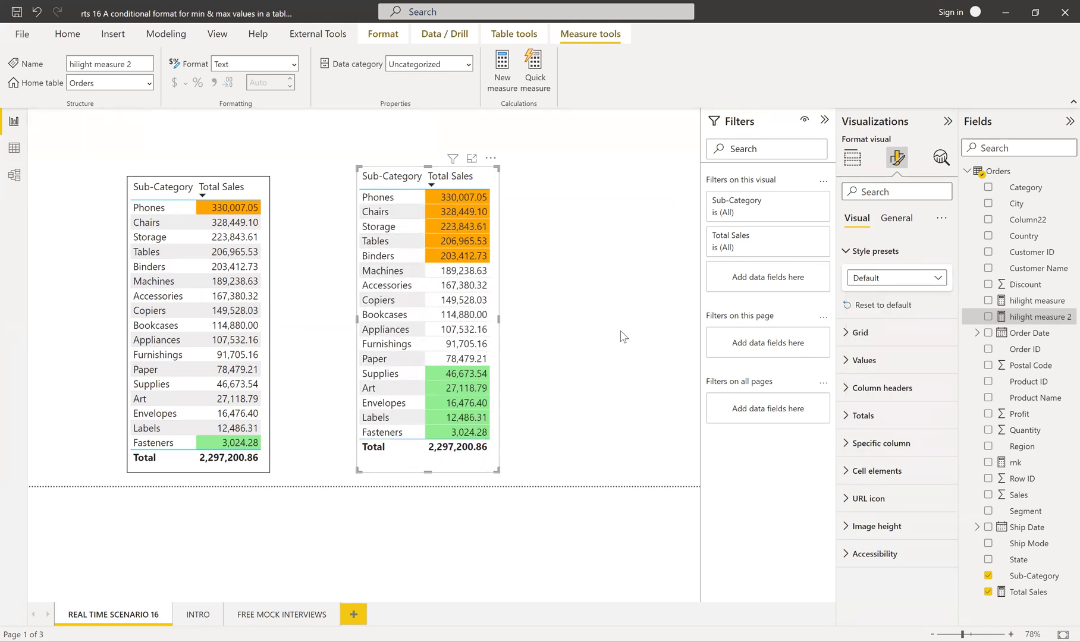
left_click_drag(427, 471, 427, 460)
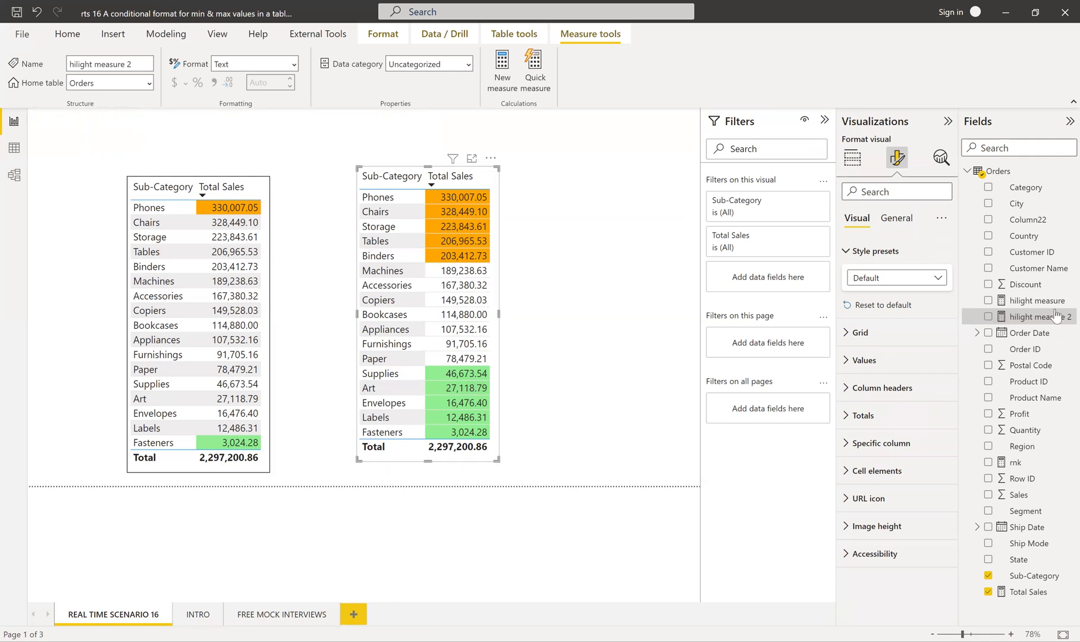
Review the hilight measure 2 formula and view the INTRO and FREE MOCK INTERVIEWS report pages.
left_click(1037, 317)
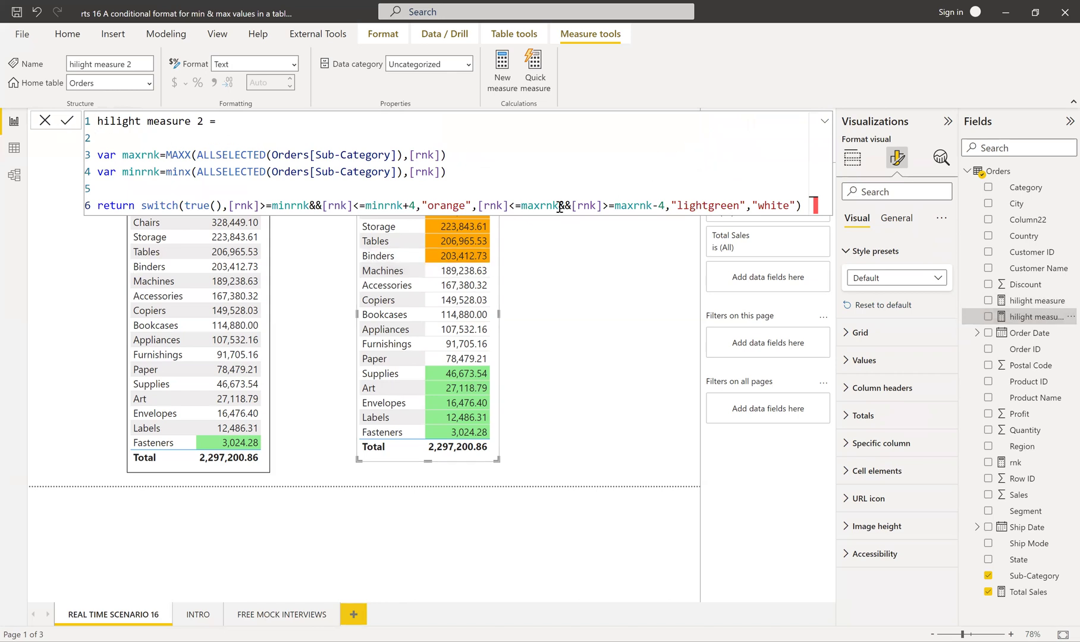
left_click(46, 122)
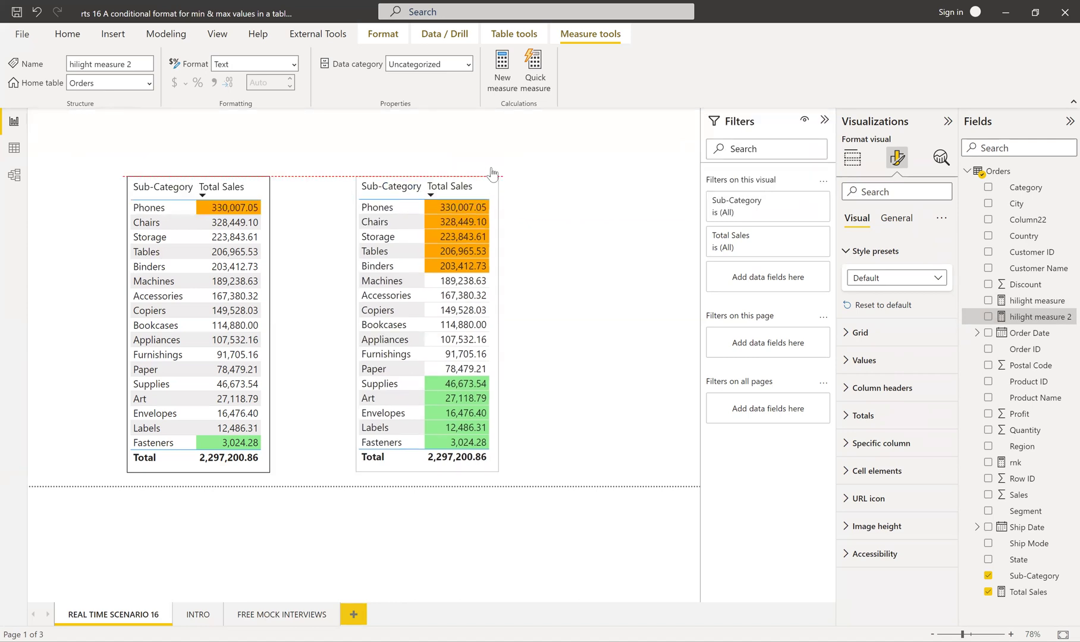
left_click(200, 618)
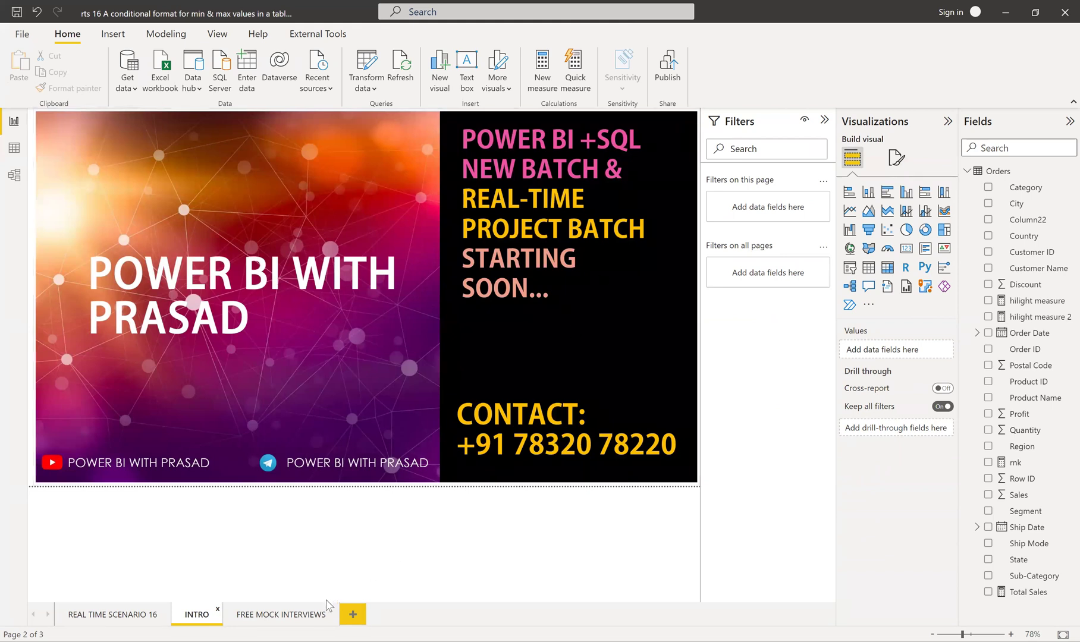
left_click(275, 618)
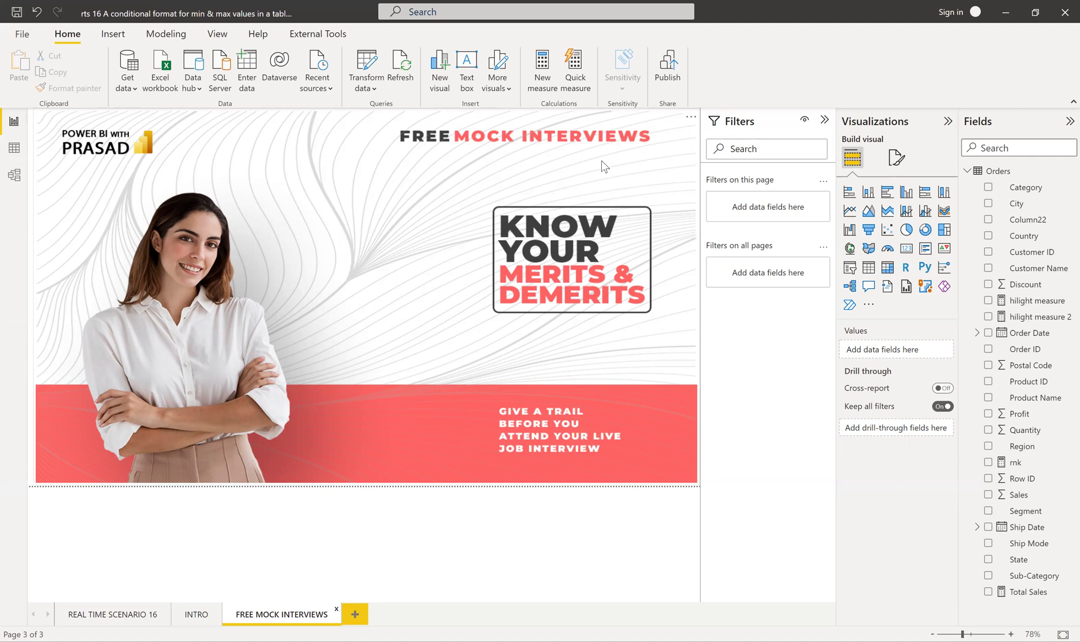
left_click(200, 616)
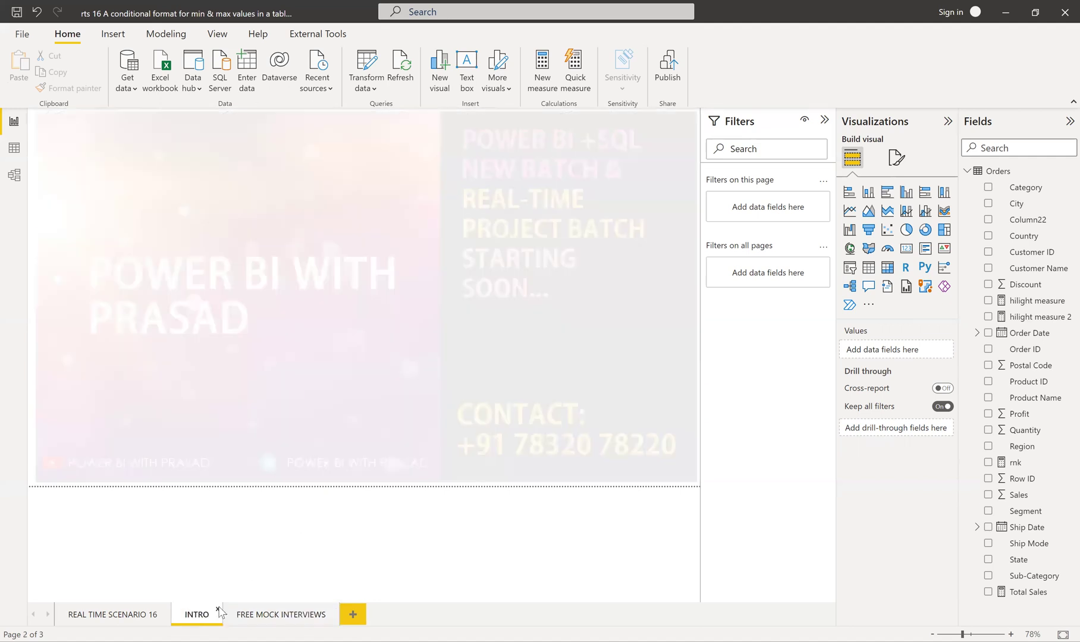